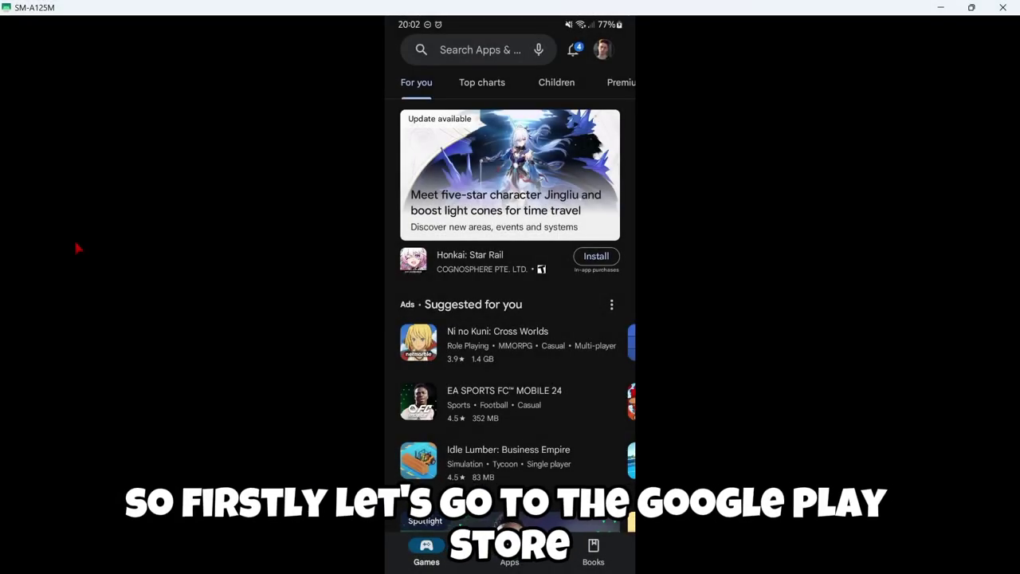
Step: Search the Play Store for "godot" and install Godot Editor 4
{"action": "left_click", "coordinate": [459, 49]}
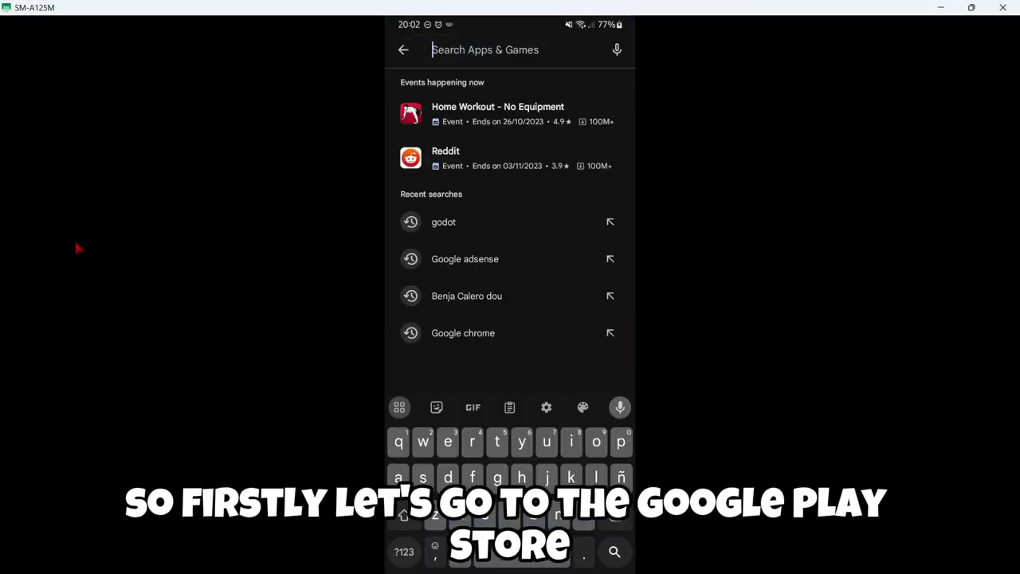
{"action": "type", "text": "godot"}
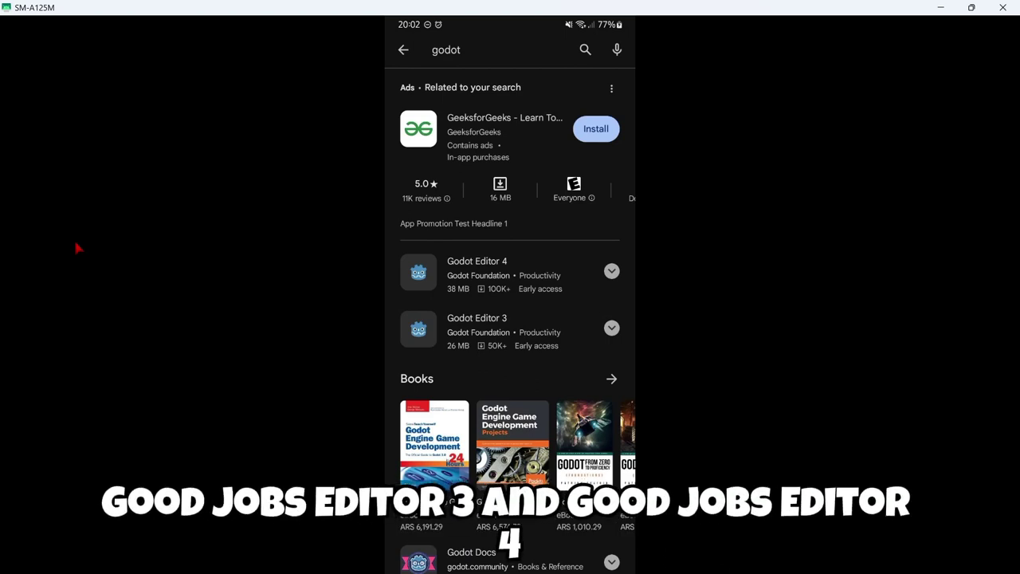
{"action": "left_click_drag", "start_coordinate": [487, 271], "coordinate": [452, 251]}
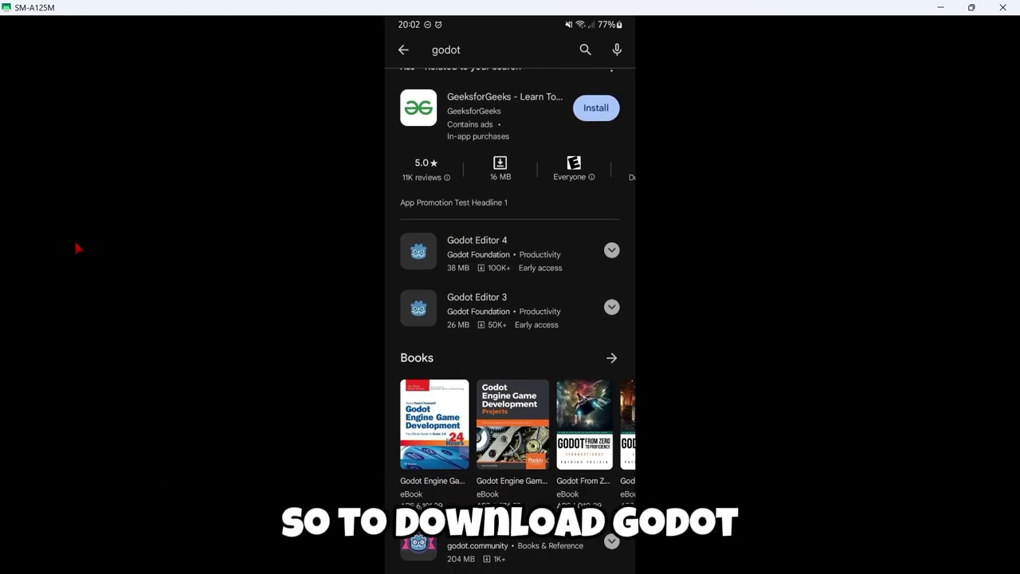
{"action": "left_click", "coordinate": [478, 254]}
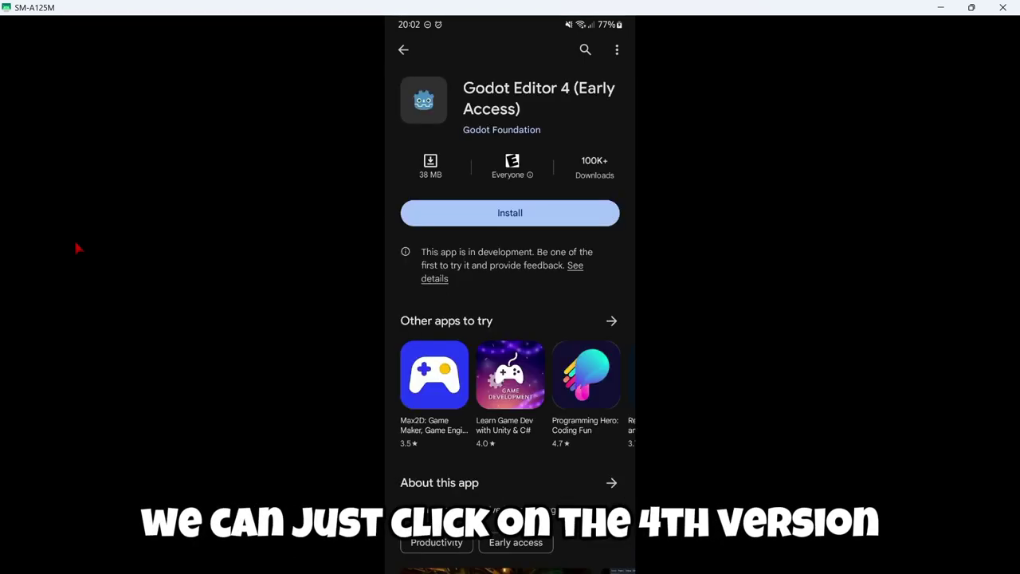
{"action": "left_click", "coordinate": [449, 210]}
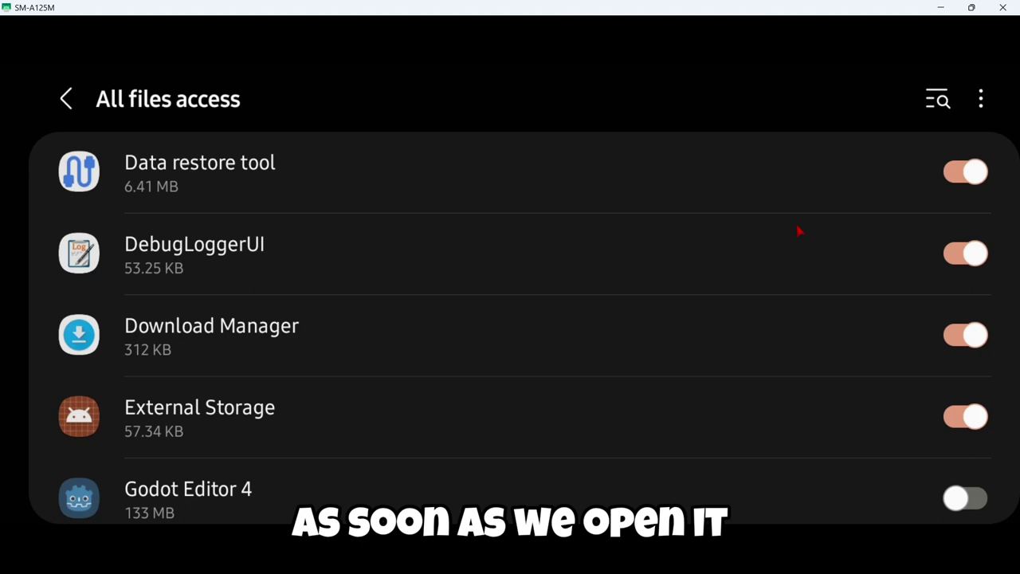
Step: Grant Godot Editor 4 access to all files and return to the editor
{"action": "left_click_drag", "start_coordinate": [163, 299], "coordinate": [119, 172]}
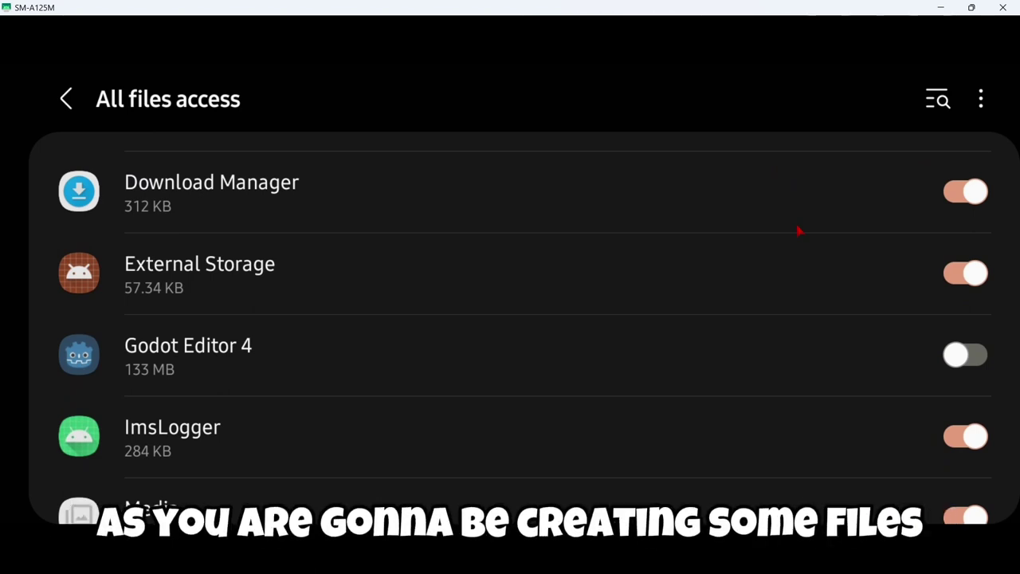
{"action": "left_click", "coordinate": [960, 355]}
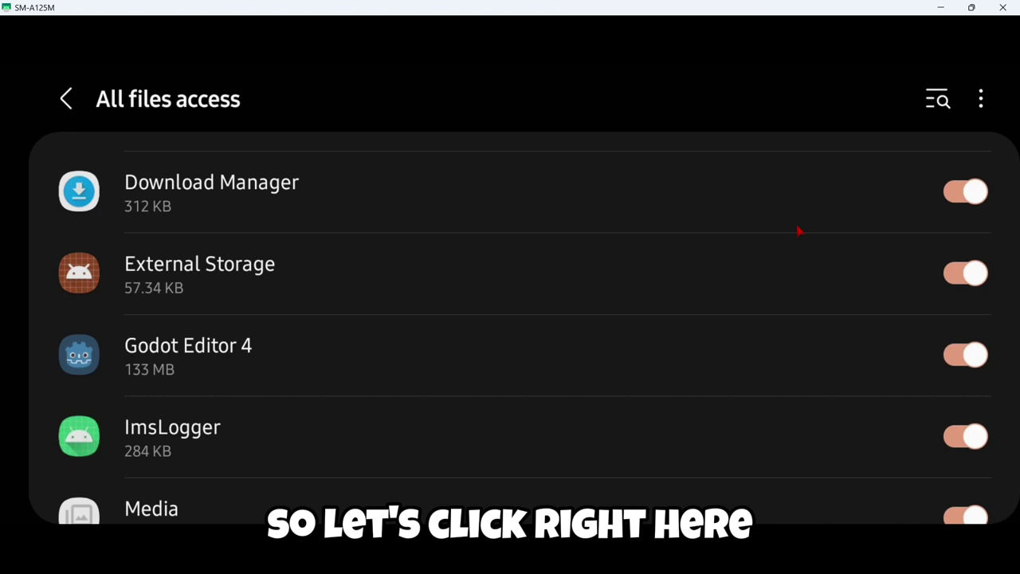
{"action": "left_click", "coordinate": [65, 99]}
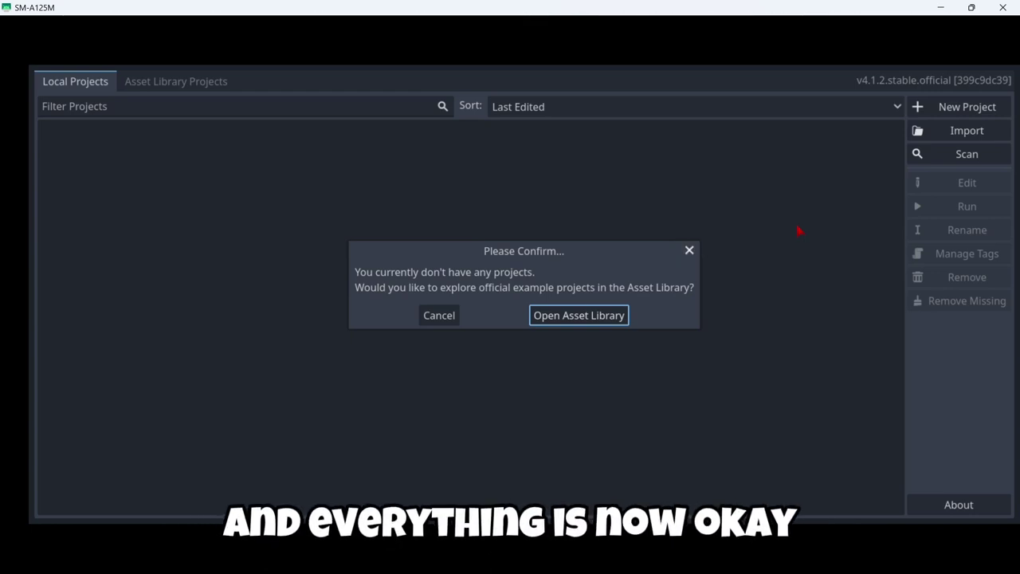
Step: Dismiss the Asset Library prompt and create a new project named "Quick guide" in its own new folder
{"action": "left_click", "coordinate": [690, 250]}
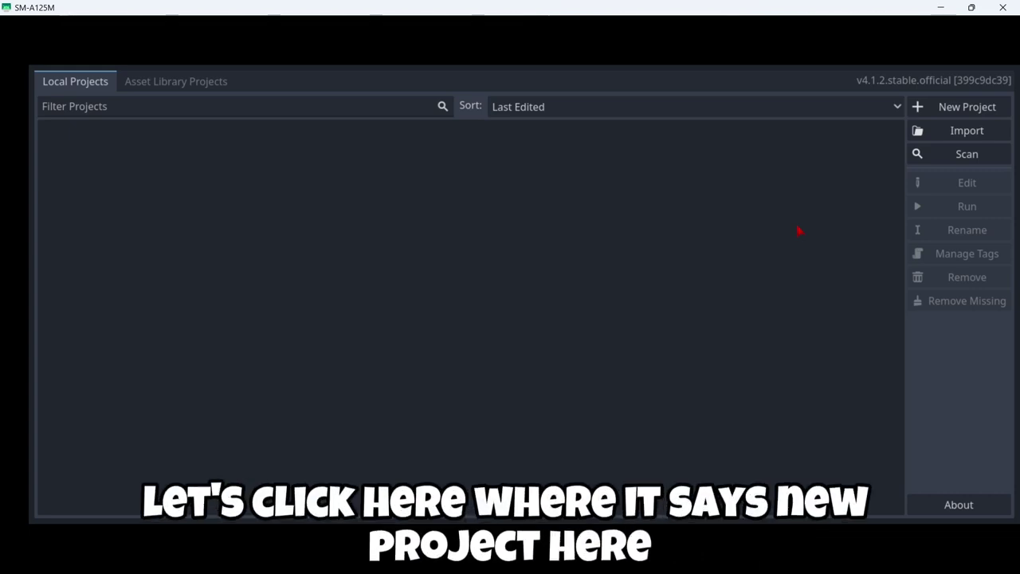
{"action": "left_click", "coordinate": [965, 106]}
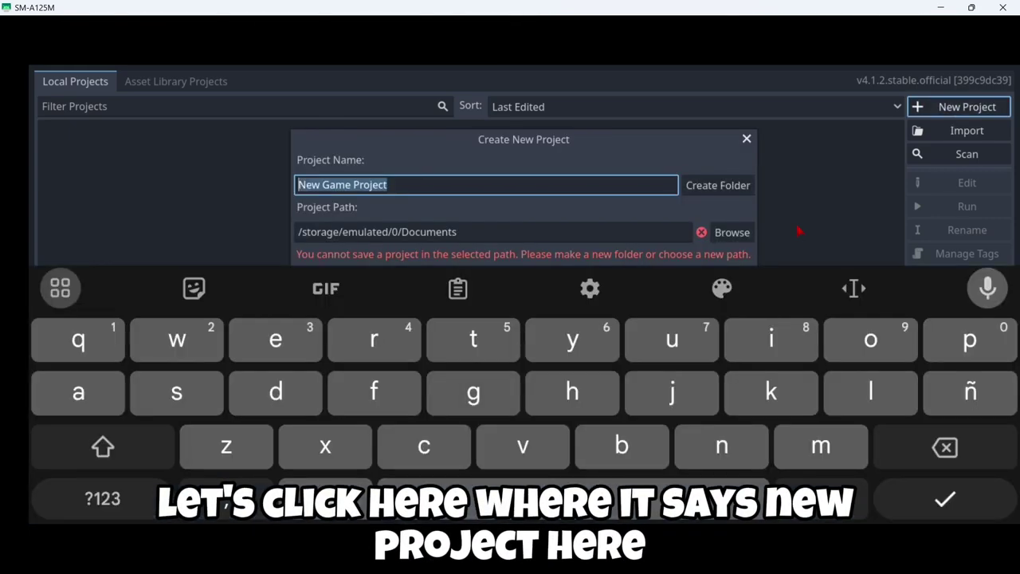
{"action": "left_click", "coordinate": [102, 446]}
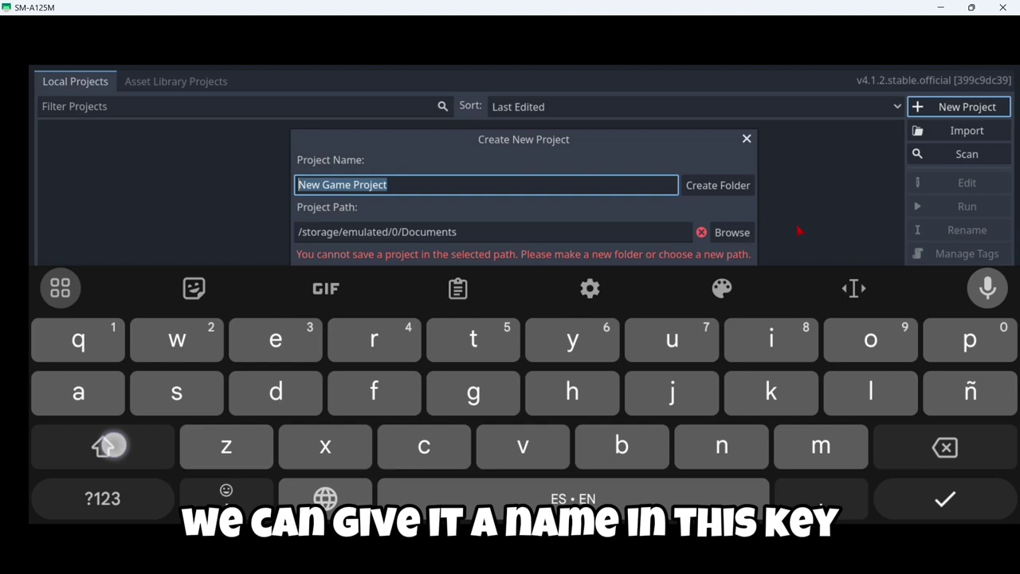
{"action": "type", "text": "Qui"}
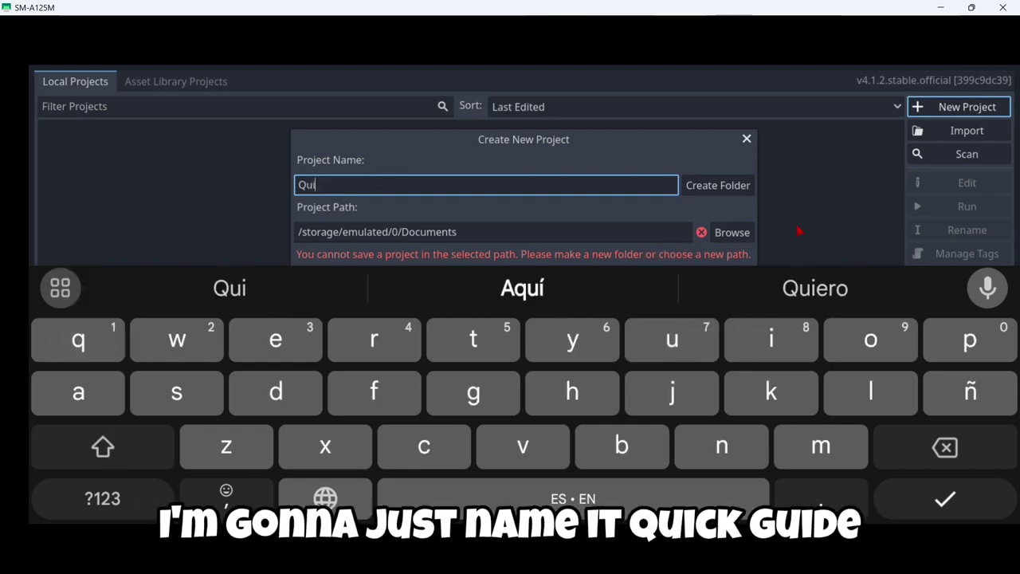
{"action": "type", "text": "ck gu"}
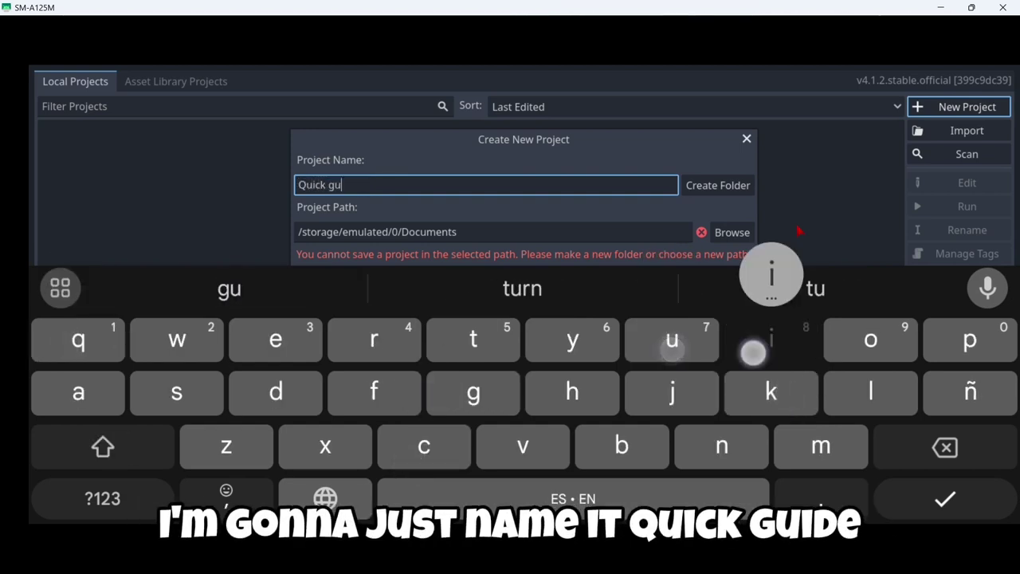
{"action": "type", "text": "ide"}
{"action": "left_click", "coordinate": [326, 152]}
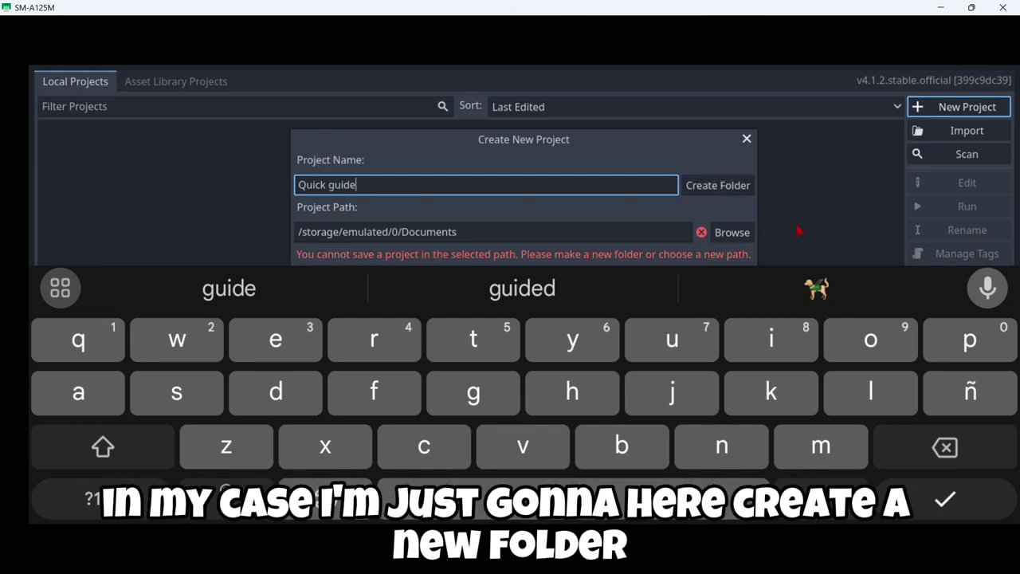
{"action": "left_click", "coordinate": [717, 185]}
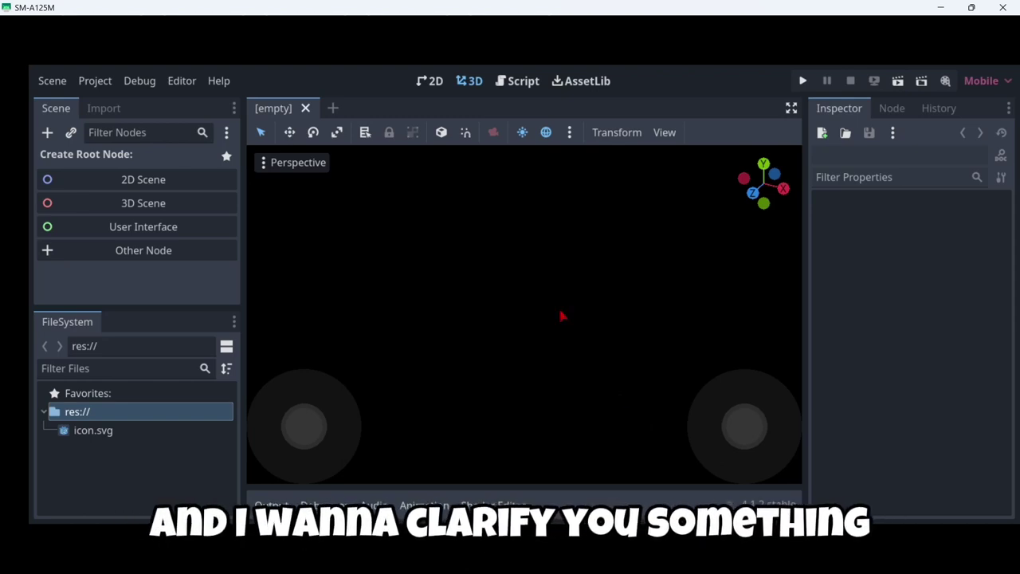
Step: Look through the 2D, 3D, Script and AssetLib workspaces and return to the 2D workspace
{"action": "left_click", "coordinate": [431, 83]}
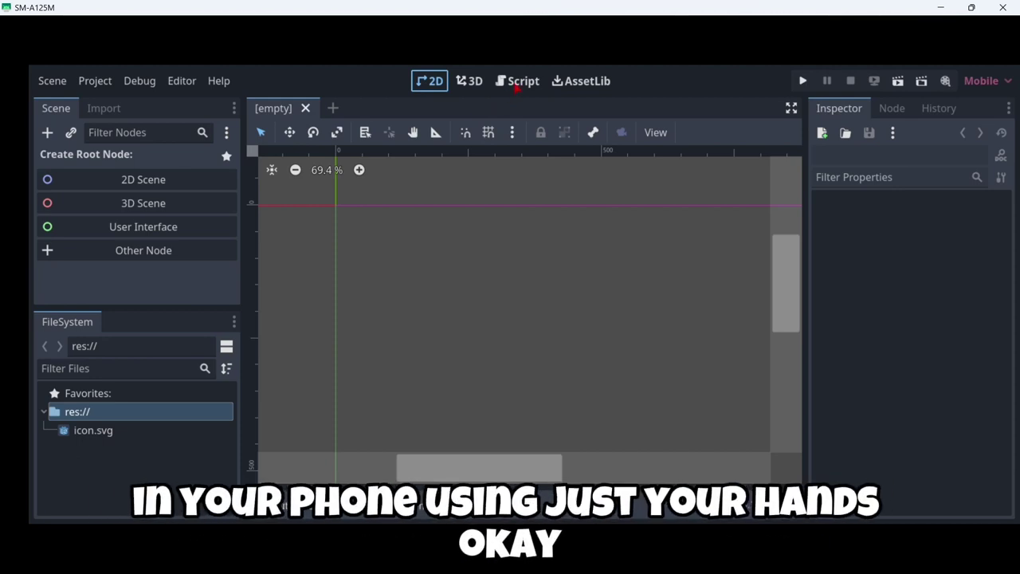
{"action": "left_click", "coordinate": [470, 86]}
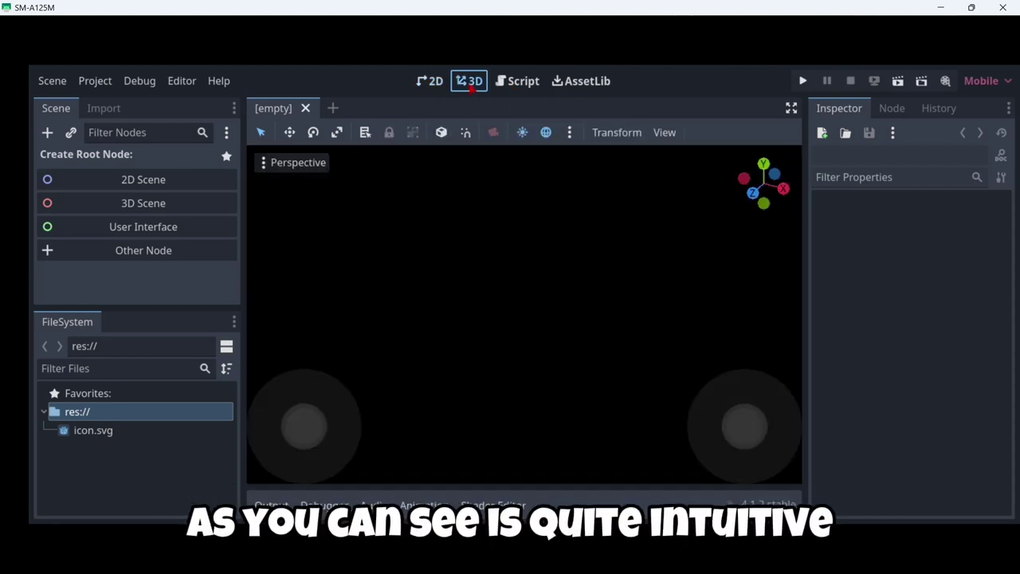
{"action": "left_click", "coordinate": [429, 84]}
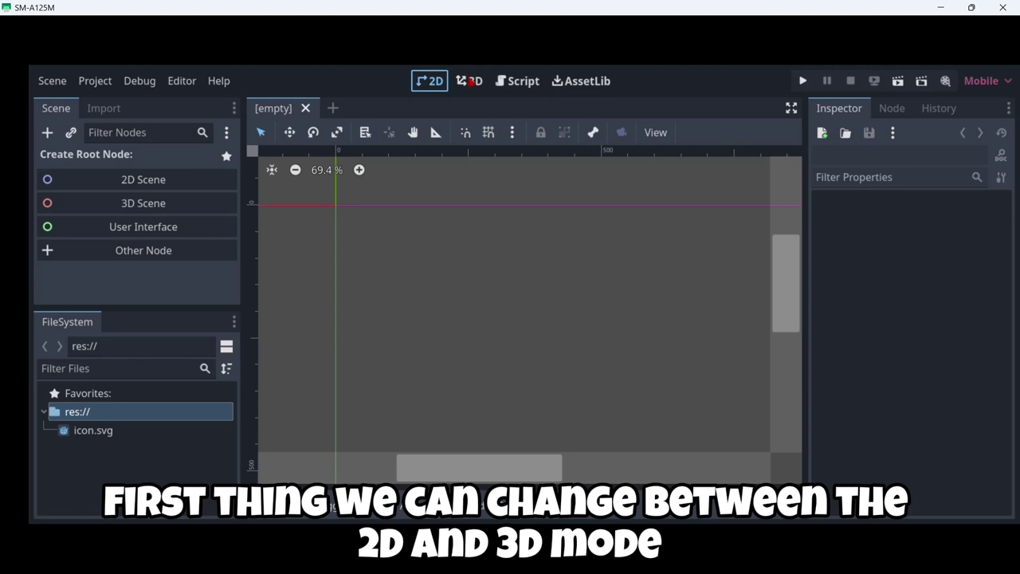
{"action": "left_click", "coordinate": [471, 81]}
{"action": "left_click", "coordinate": [522, 88]}
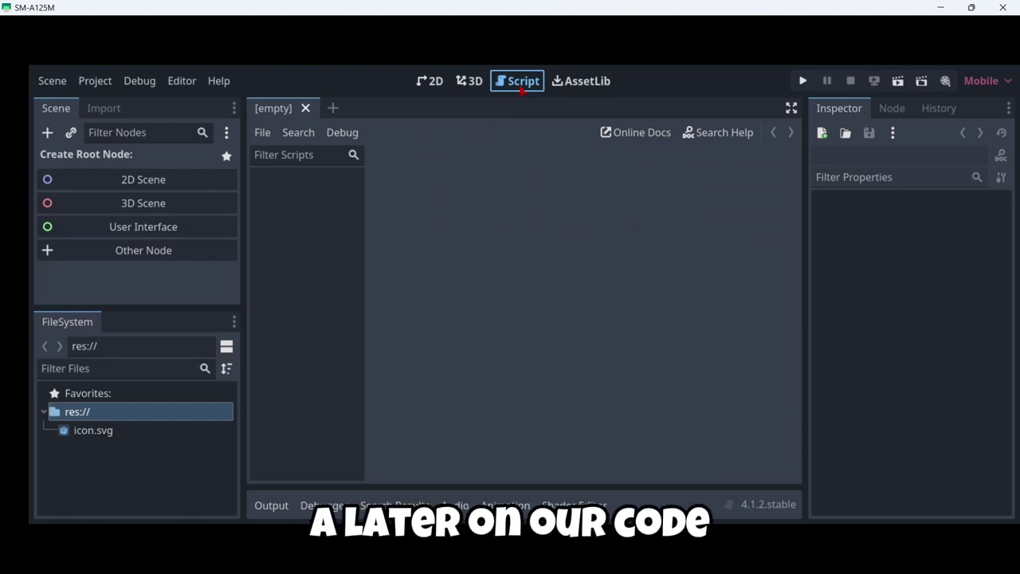
{"action": "left_click", "coordinate": [579, 82]}
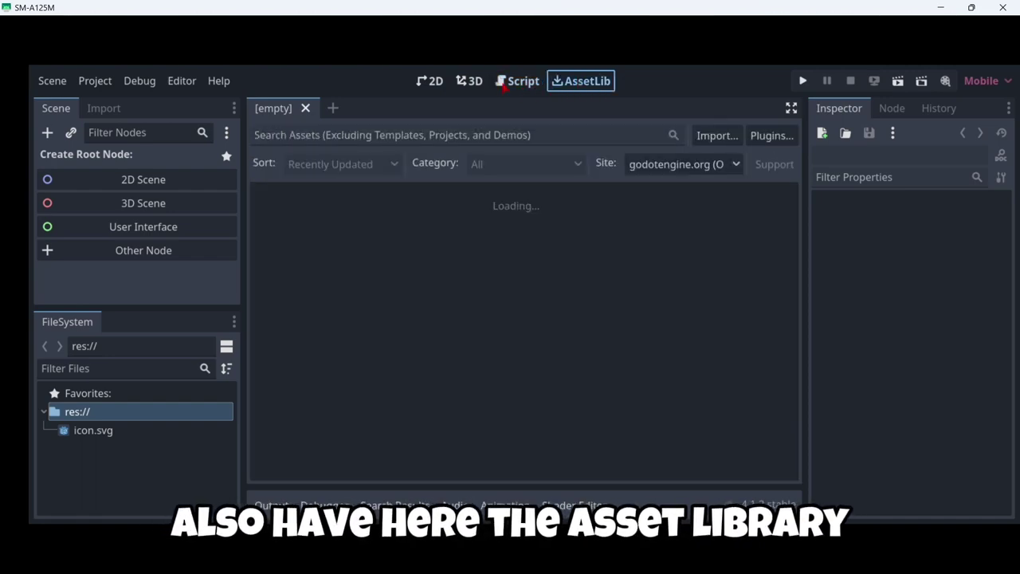
{"action": "left_click", "coordinate": [433, 83]}
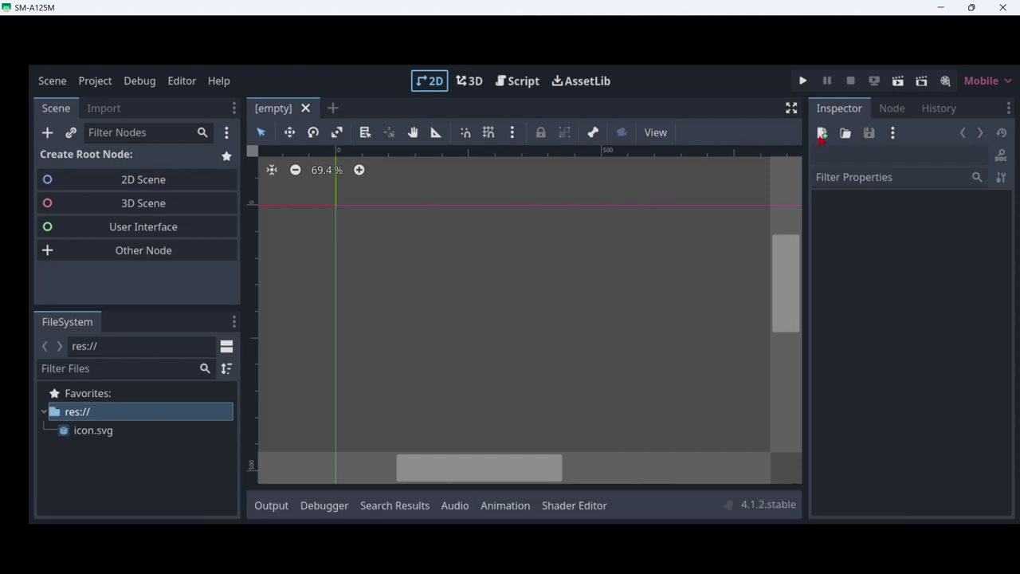
Step: View the Node and History docks and return to the Inspector
{"action": "left_click", "coordinate": [890, 108]}
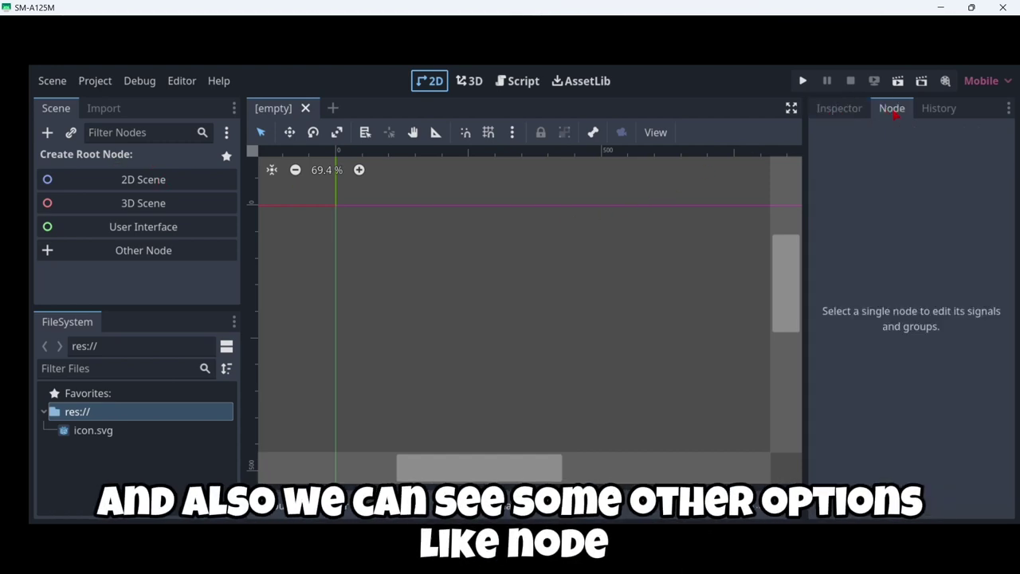
{"action": "left_click", "coordinate": [938, 108]}
{"action": "left_click", "coordinate": [838, 108]}
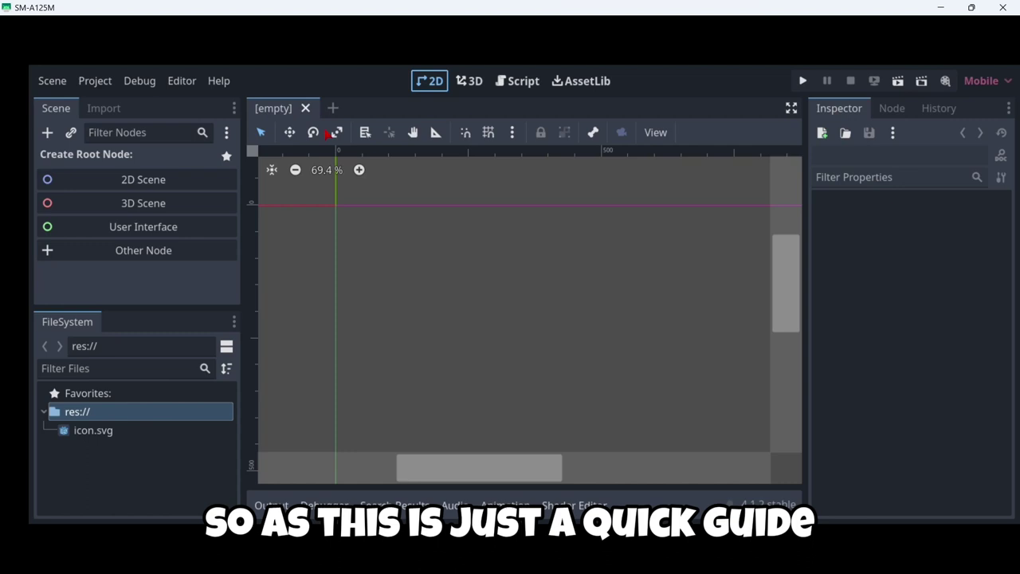
Step: Create a User Interface root node for the empty scene
{"action": "scroll", "coordinate": [407, 271], "scroll_direction": "down", "scroll_amount": 4}
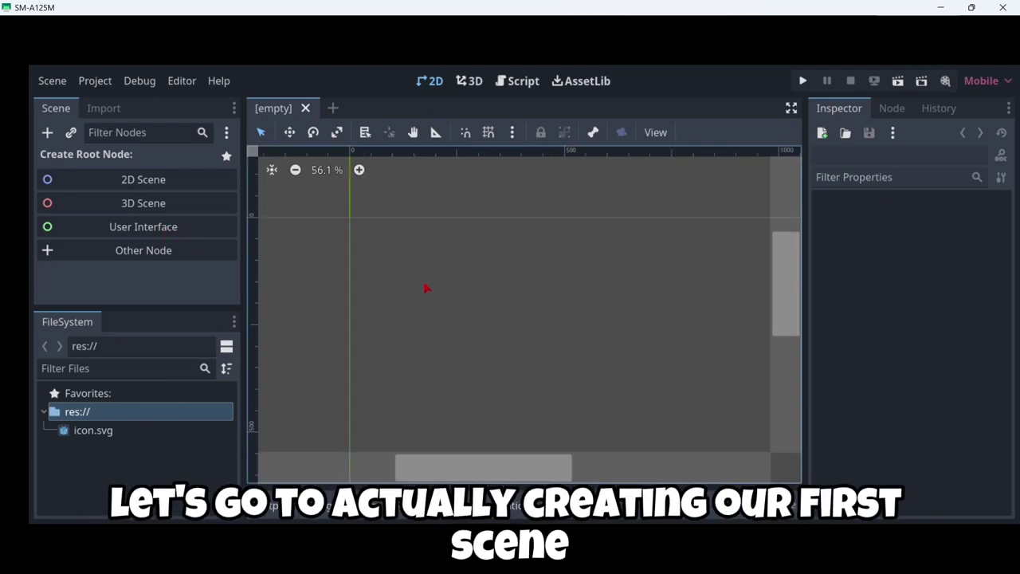
{"action": "scroll", "coordinate": [531, 305], "scroll_direction": "down", "scroll_amount": 2}
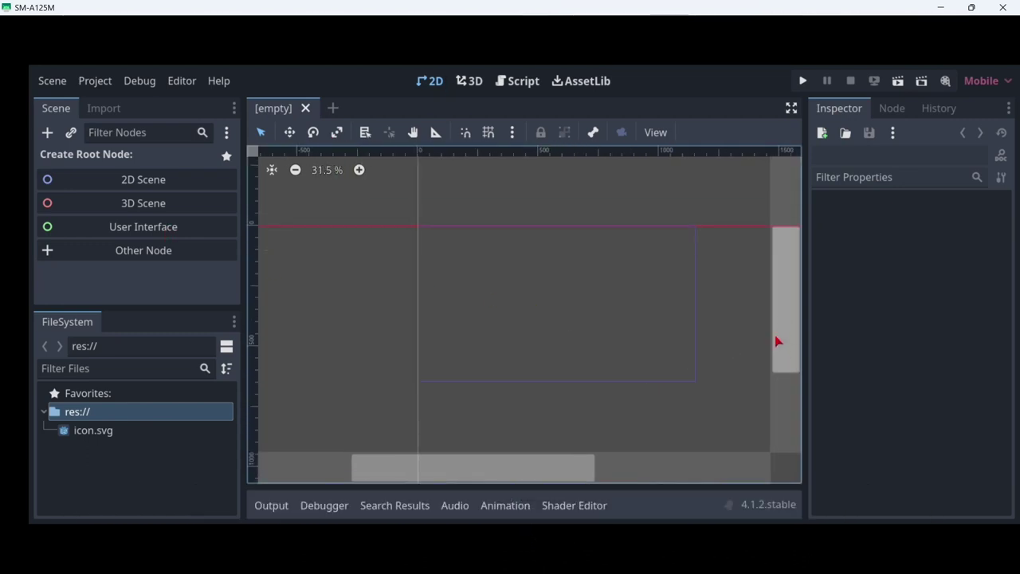
{"action": "left_click", "coordinate": [129, 229]}
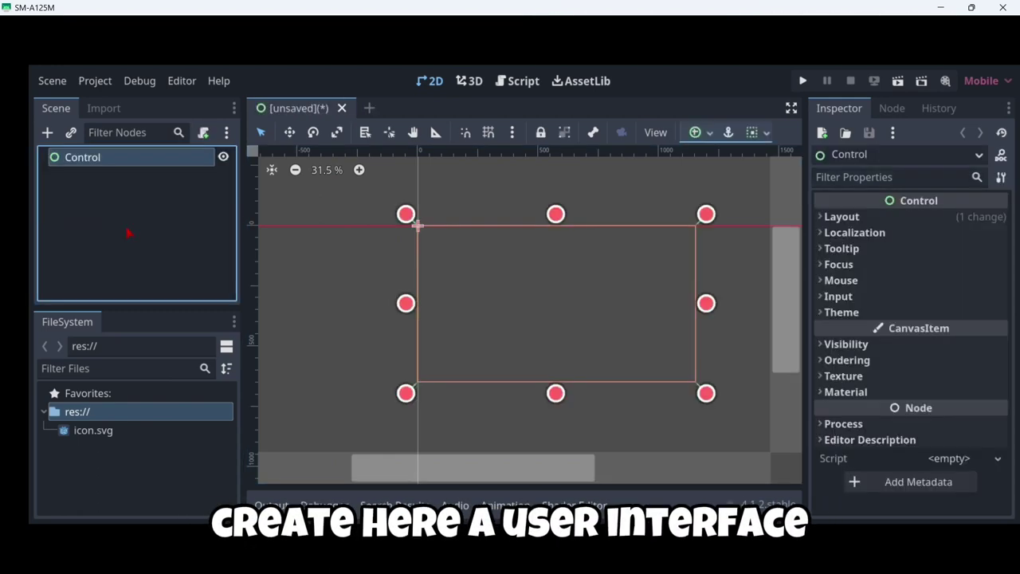
Step: Rename the root Control node as "Main"
{"action": "double_click", "coordinate": [83, 158]}
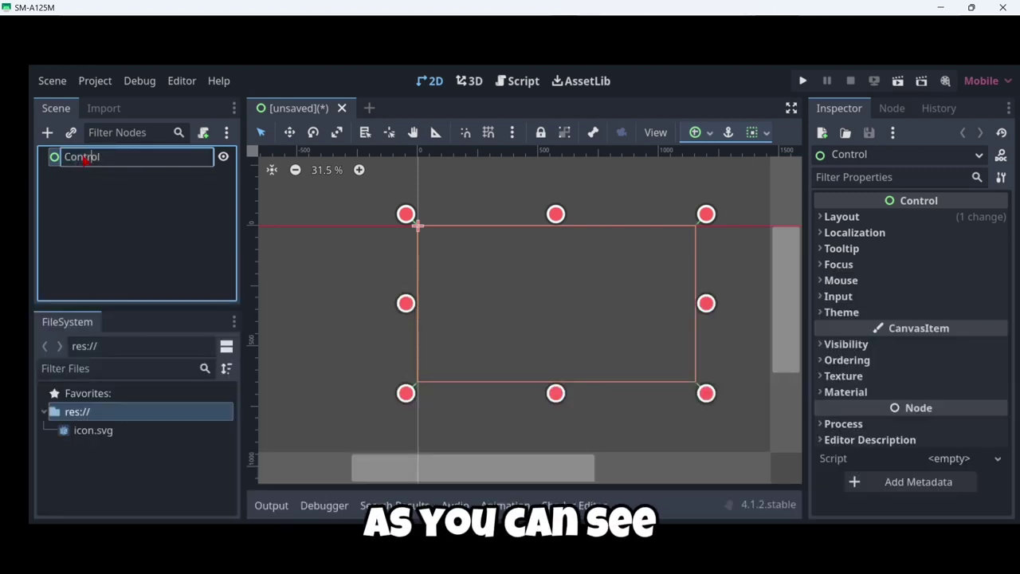
{"action": "left_click", "coordinate": [85, 159]}
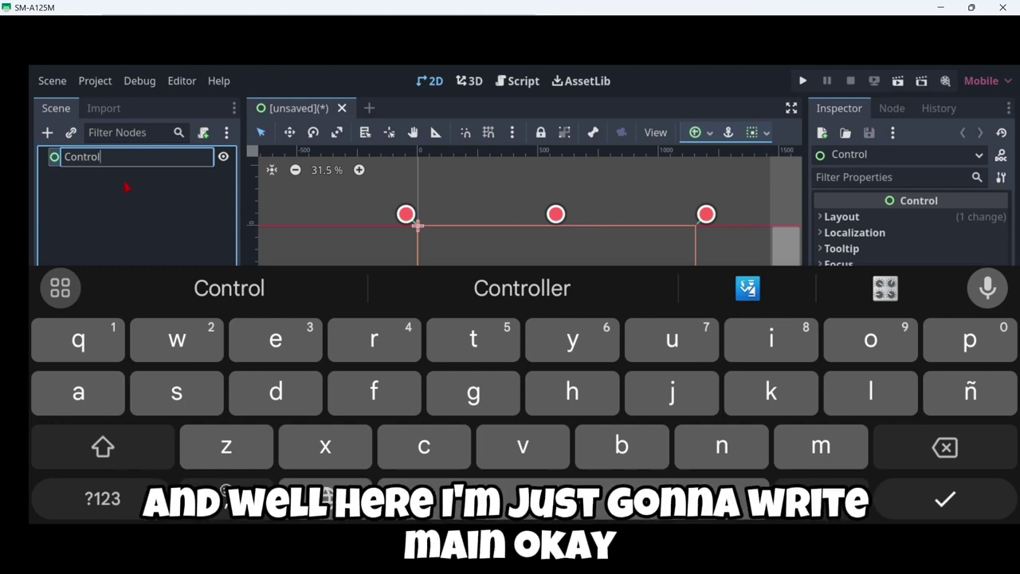
{"action": "key", "text": "BackSpace"}
{"action": "key", "text": "BackSpace"}
{"action": "key", "text": "BackSpace"}
{"action": "key", "text": "BackSpace"}
{"action": "key", "text": "BackSpace"}
{"action": "key", "text": "BackSpace"}
{"action": "key", "text": "BackSpace"}
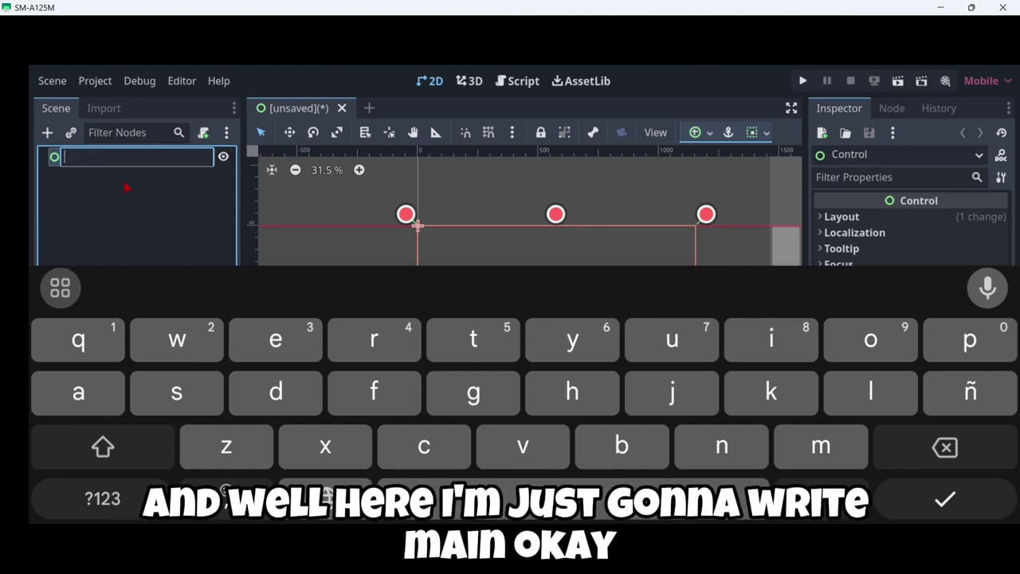
{"action": "type", "text": "Main"}
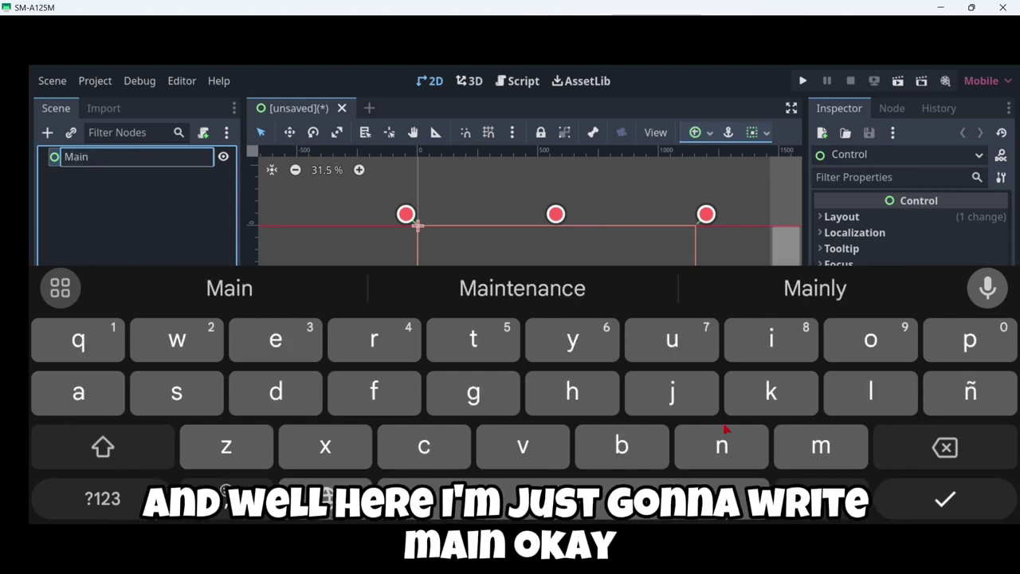
{"action": "left_click", "coordinate": [945, 502]}
{"action": "left_click", "coordinate": [198, 231]}
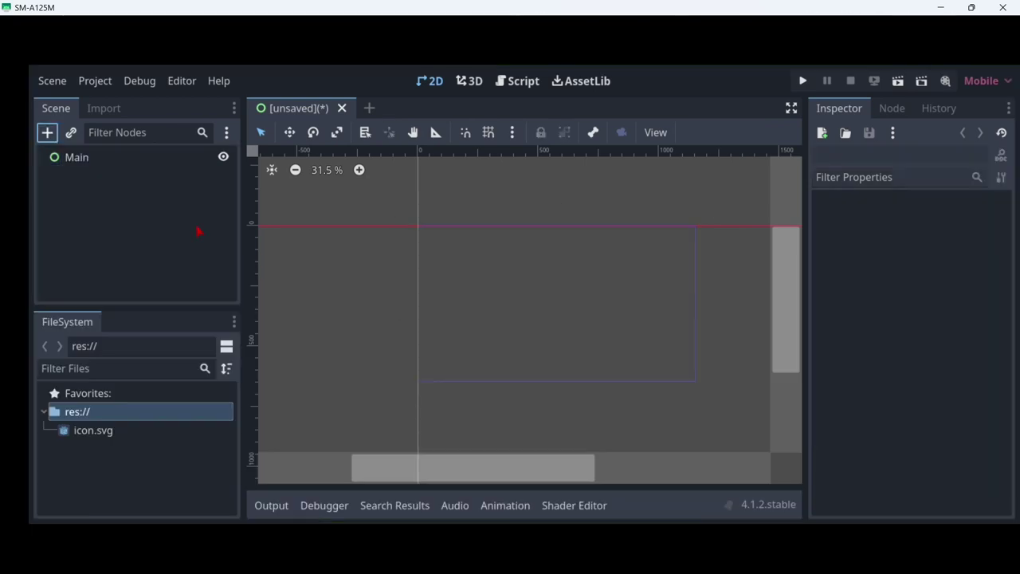
Step: Save the scene as main.tscn in the project's res:// folder
{"action": "left_click", "coordinate": [49, 80]}
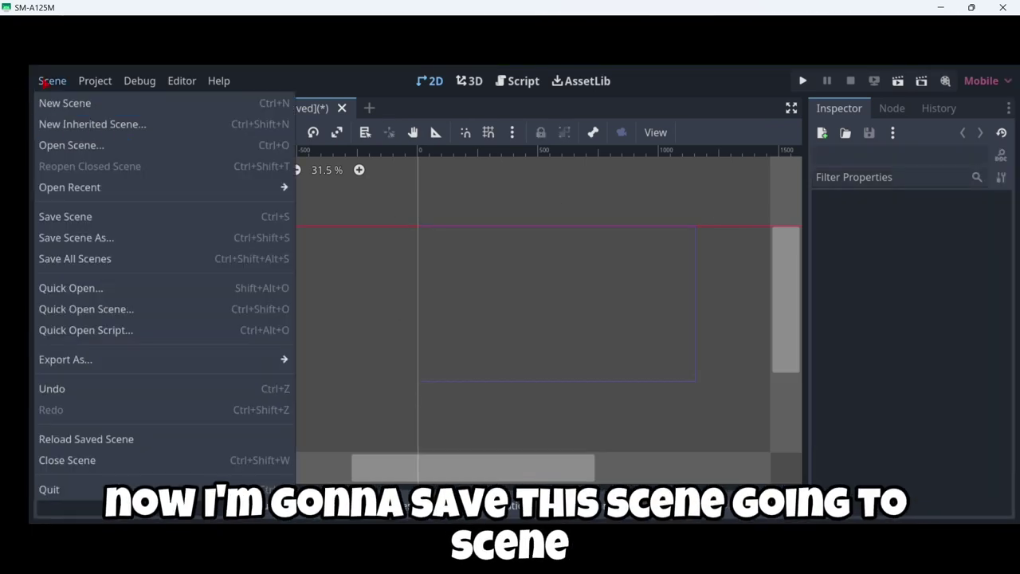
{"action": "left_click", "coordinate": [86, 222]}
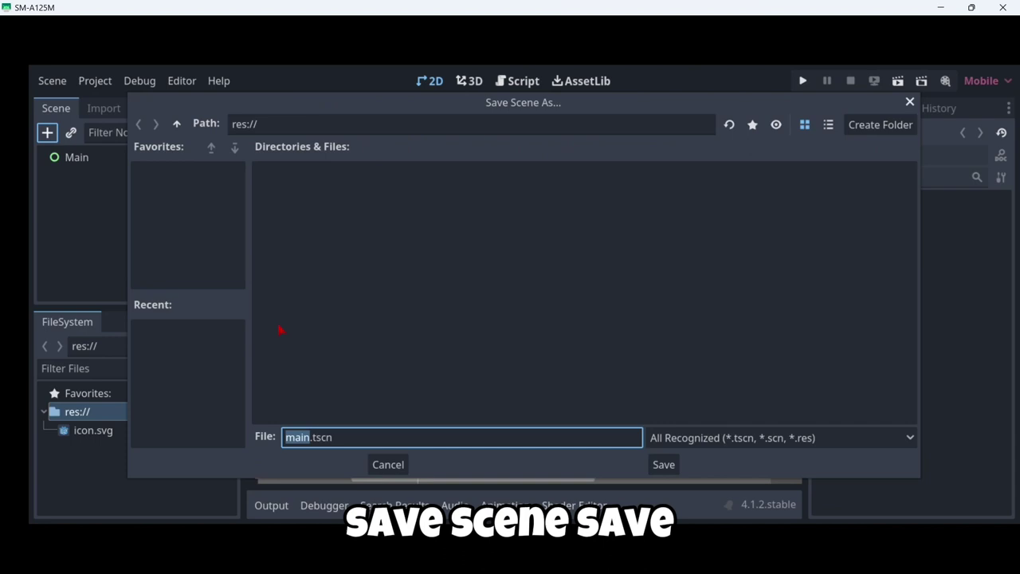
{"action": "left_click", "coordinate": [650, 464]}
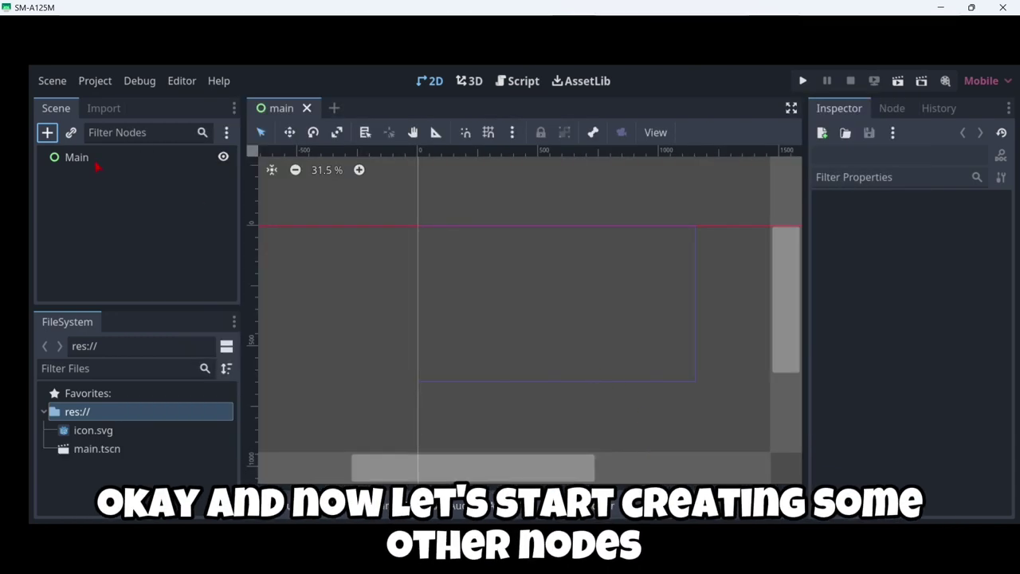
Step: Add a Label node as a child of the Main node
{"action": "left_click", "coordinate": [199, 157]}
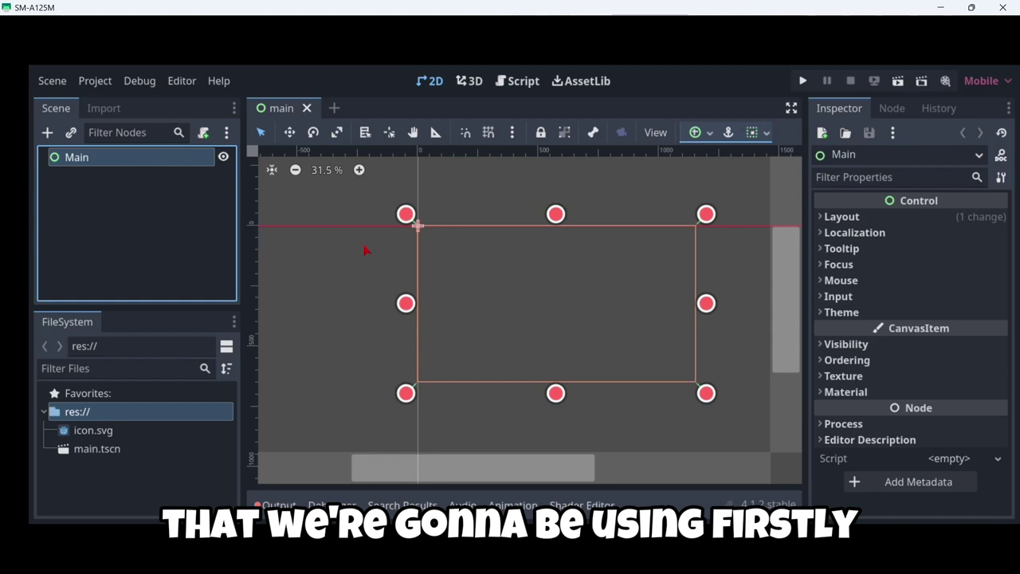
{"action": "left_click", "coordinate": [47, 134]}
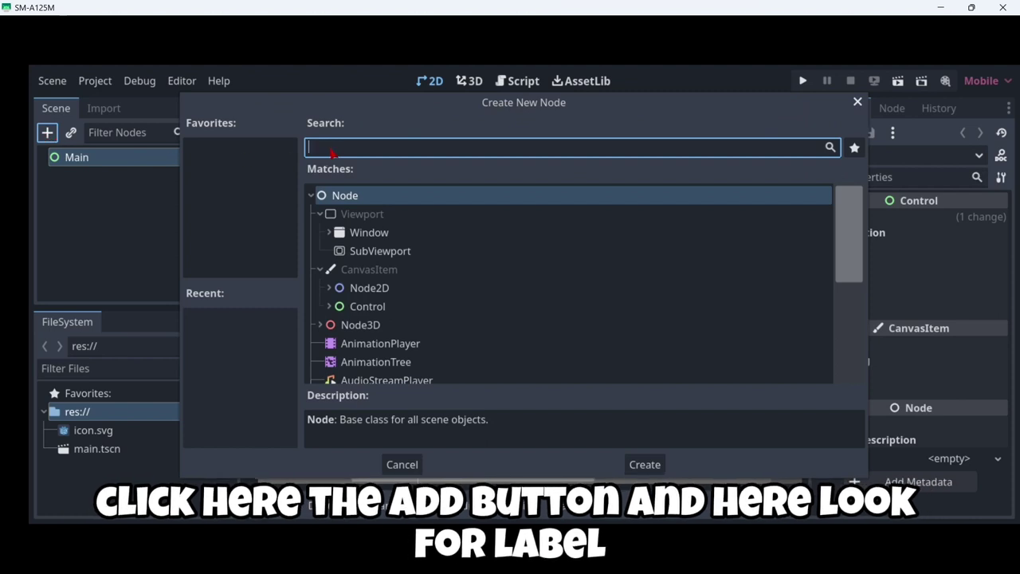
{"action": "type", "text": "label"}
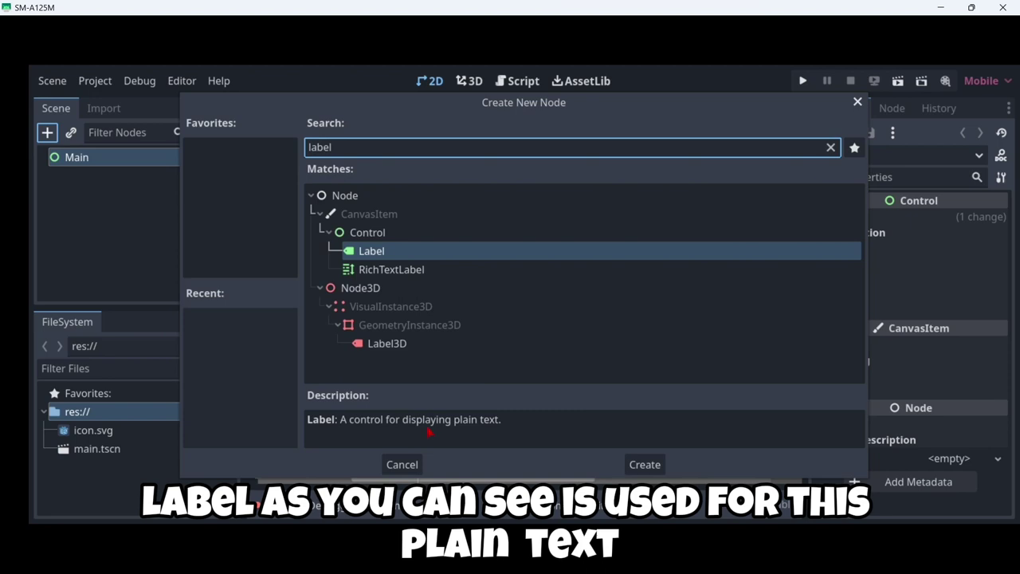
{"action": "left_click", "coordinate": [655, 467]}
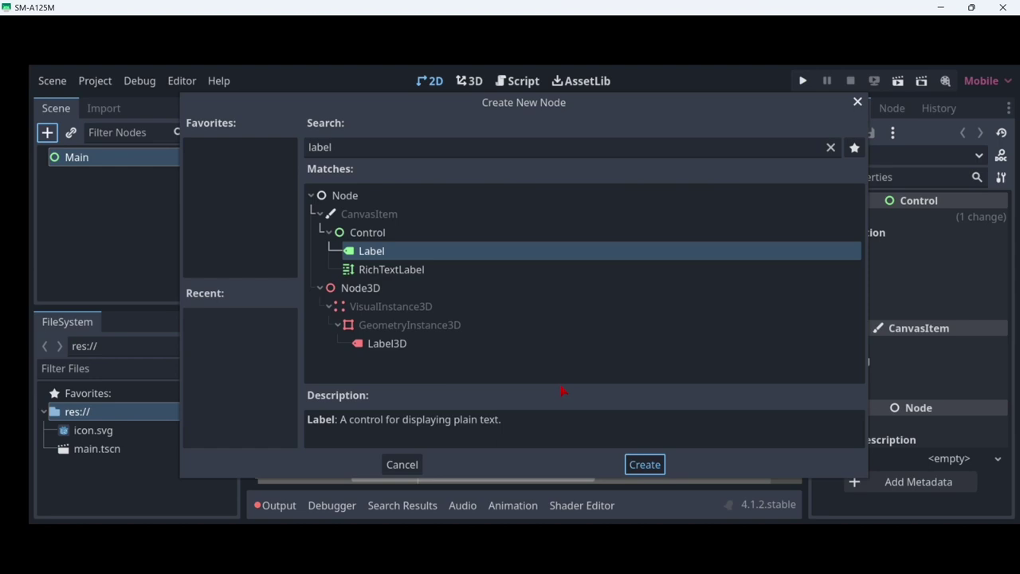
{"action": "key", "text": "Return"}
Step: Rename the new Label node as "ScoreLabel"
{"action": "double_click", "coordinate": [124, 177]}
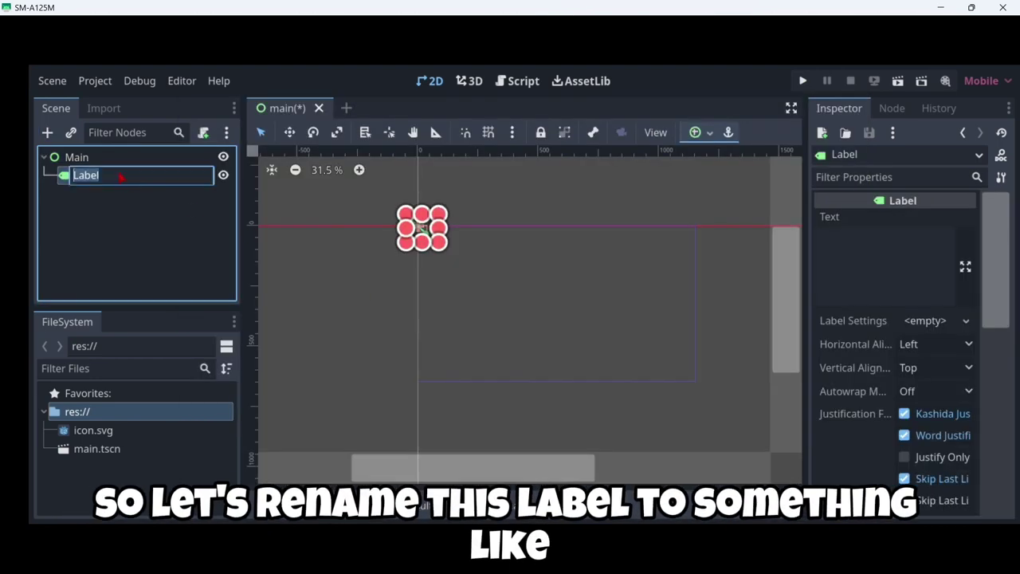
{"action": "type", "text": "Sco"}
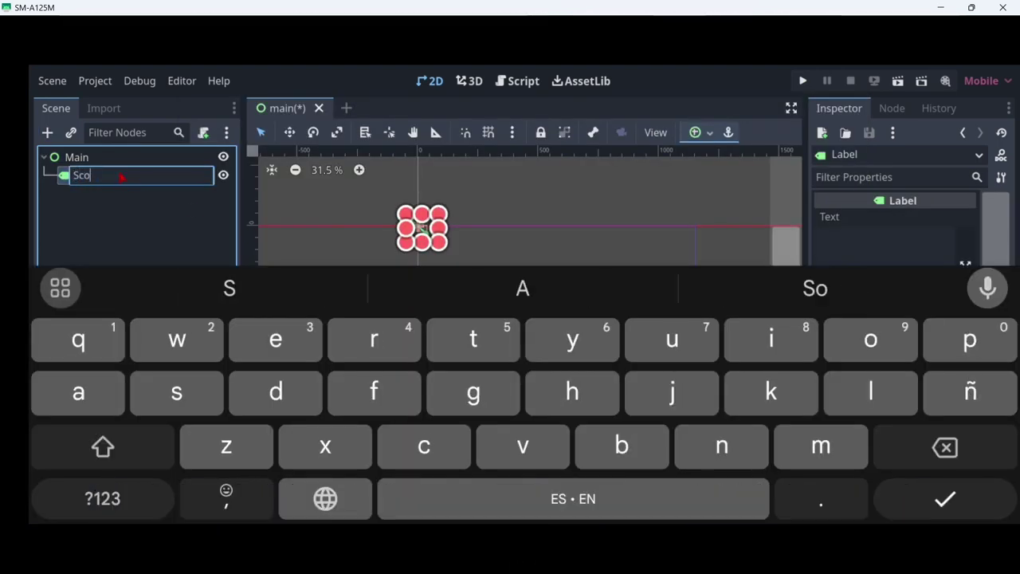
{"action": "type", "text": "reLabel"}
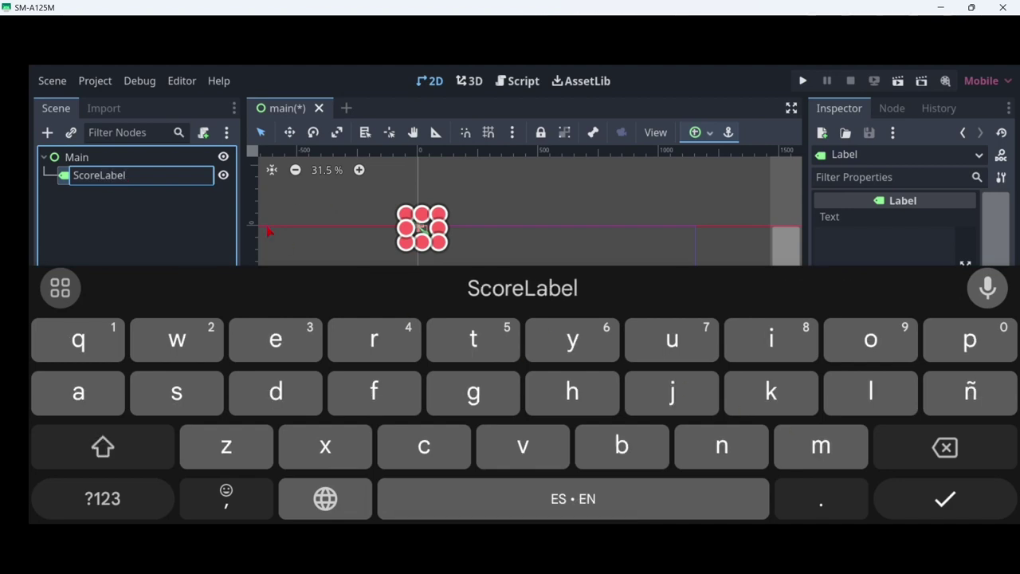
{"action": "key", "text": "Return"}
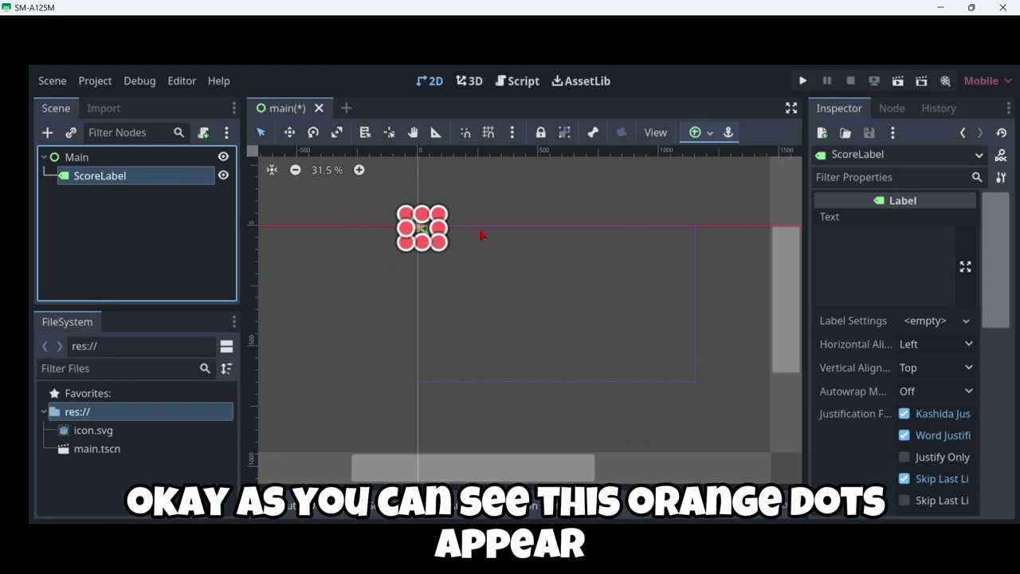
Step: Apply the horizontal center-wide anchor preset to ScoreLabel so it spans the full width at mid-height
{"action": "scroll", "coordinate": [430, 221], "scroll_direction": "up", "scroll_amount": 11}
{"action": "scroll", "coordinate": [391, 216], "scroll_direction": "up", "scroll_amount": 3}
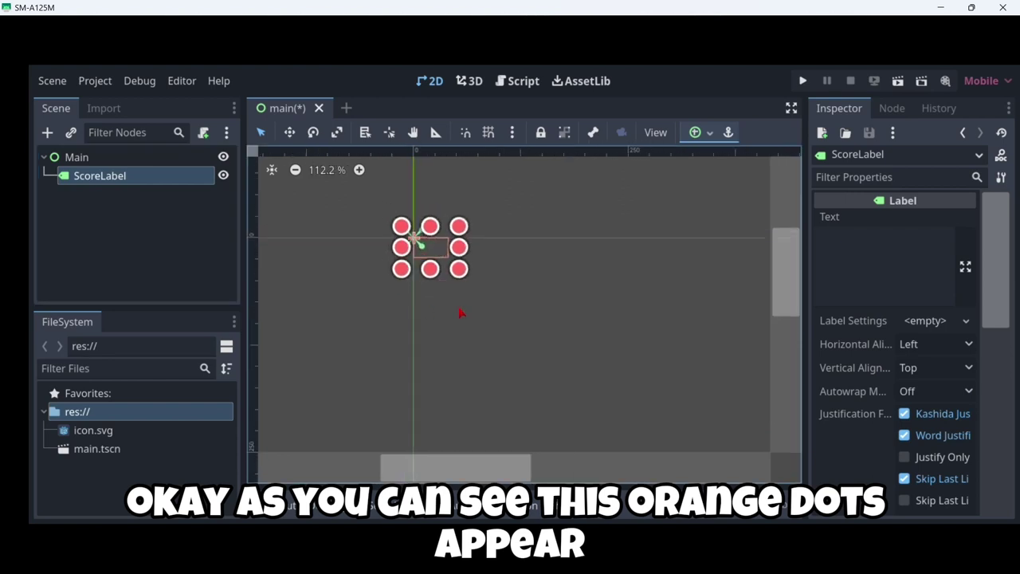
{"action": "scroll", "coordinate": [574, 262], "scroll_direction": "down", "scroll_amount": 3}
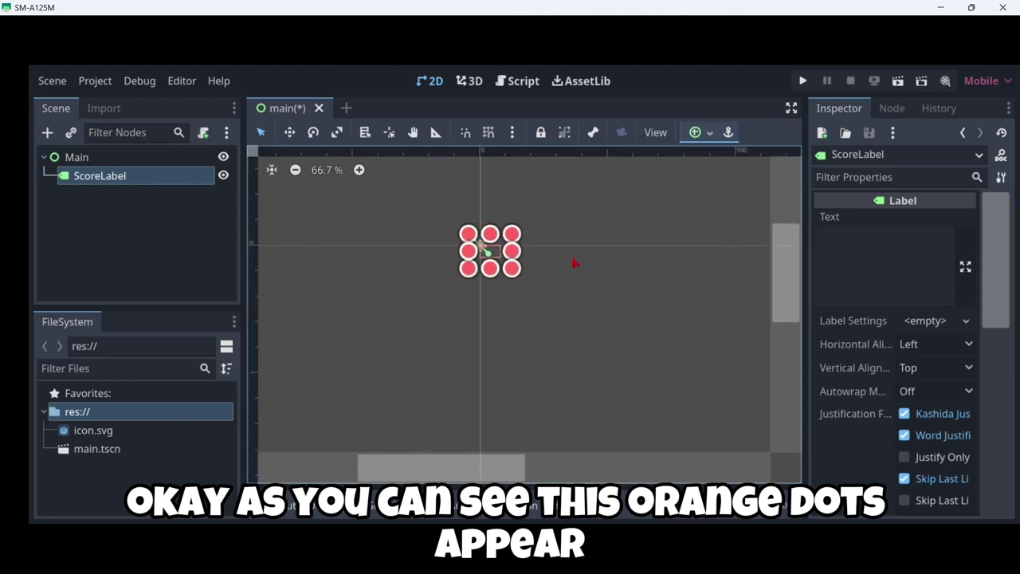
{"action": "left_click", "coordinate": [695, 133]}
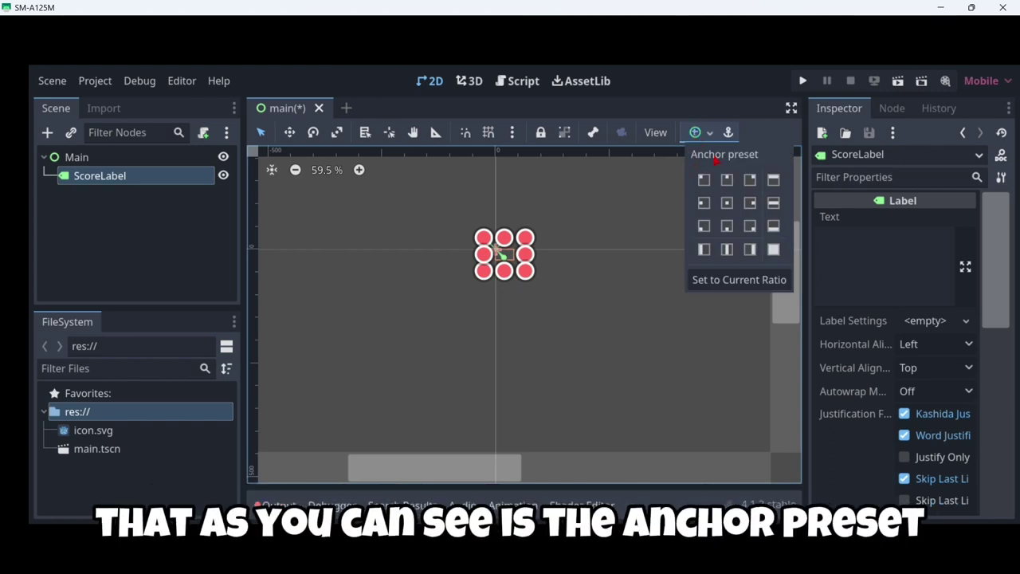
{"action": "left_click", "coordinate": [773, 204]}
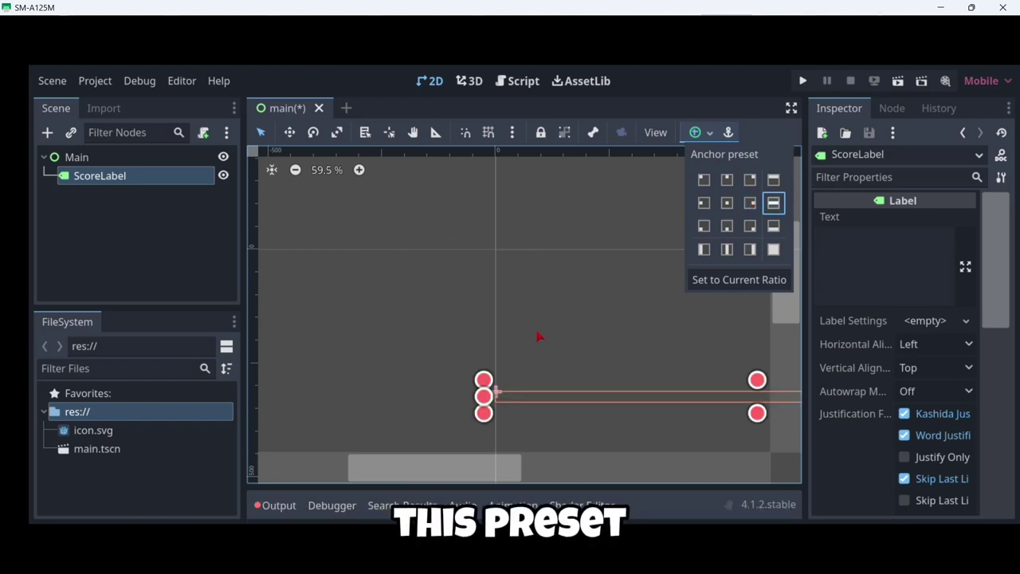
Step: Stretch ScoreLabel's box downward from its lower edge to make it several times taller
{"action": "left_click", "coordinate": [487, 470]}
{"action": "left_click_drag", "start_coordinate": [481, 470], "coordinate": [552, 471]}
{"action": "scroll", "coordinate": [578, 369], "scroll_direction": "down", "scroll_amount": 3}
{"action": "left_click_drag", "start_coordinate": [526, 398], "coordinate": [526, 430]}
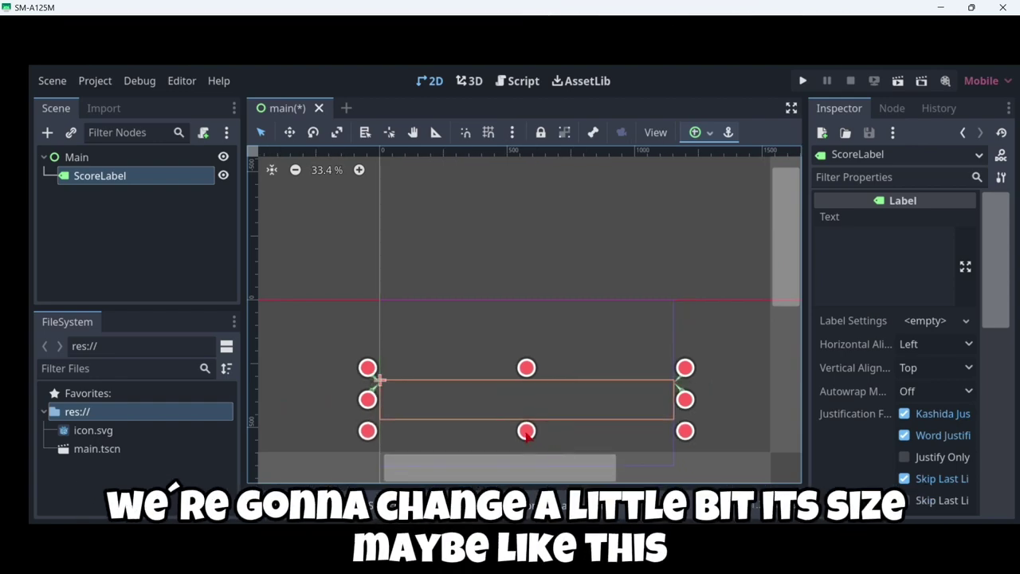
Step: Set ScoreLabel's text to "Hello" and deselect the node to view the text in the scene
{"action": "left_click", "coordinate": [840, 257]}
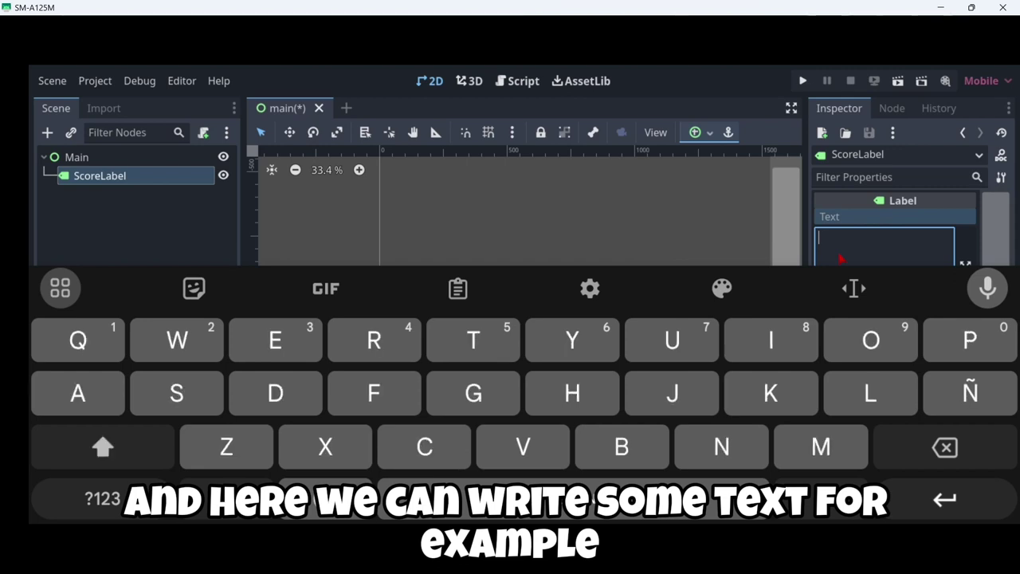
{"action": "type", "text": "Helllo"}
{"action": "key", "text": "BackSpace"}
{"action": "key", "text": "BackSpace"}
{"action": "key", "text": "BackSpace"}
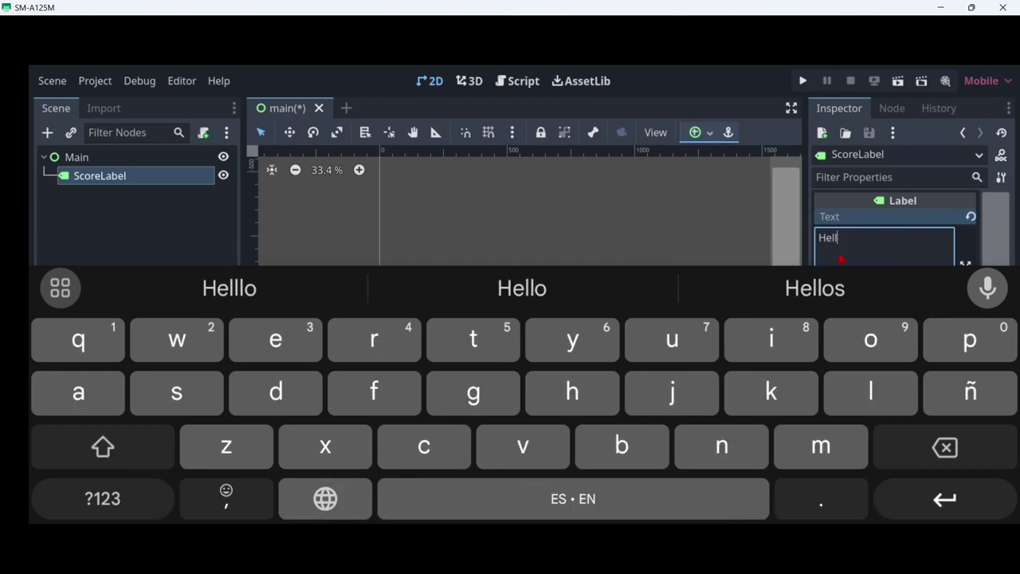
{"action": "type", "text": "lo"}
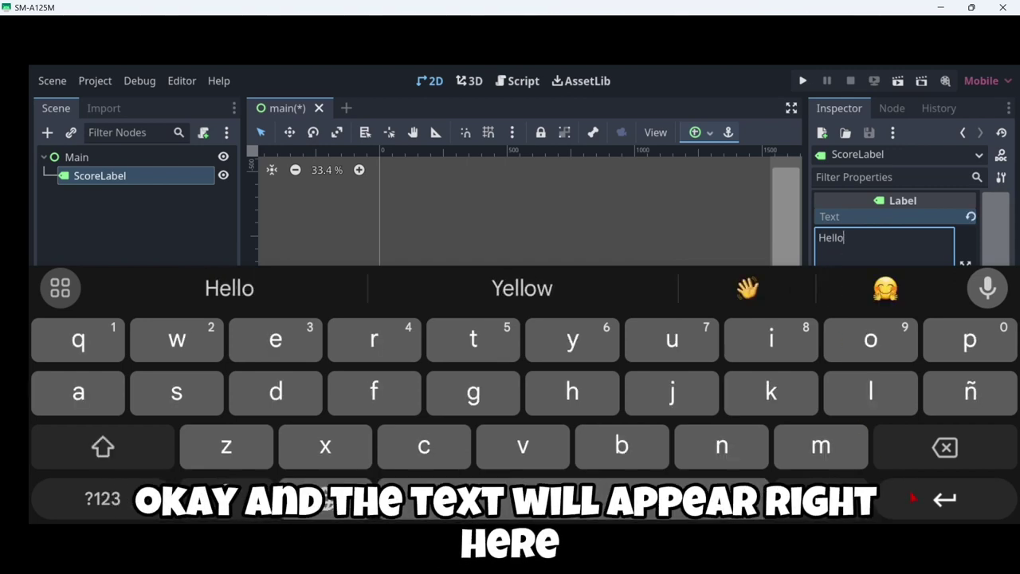
{"action": "key", "text": "Return"}
{"action": "left_click", "coordinate": [192, 235]}
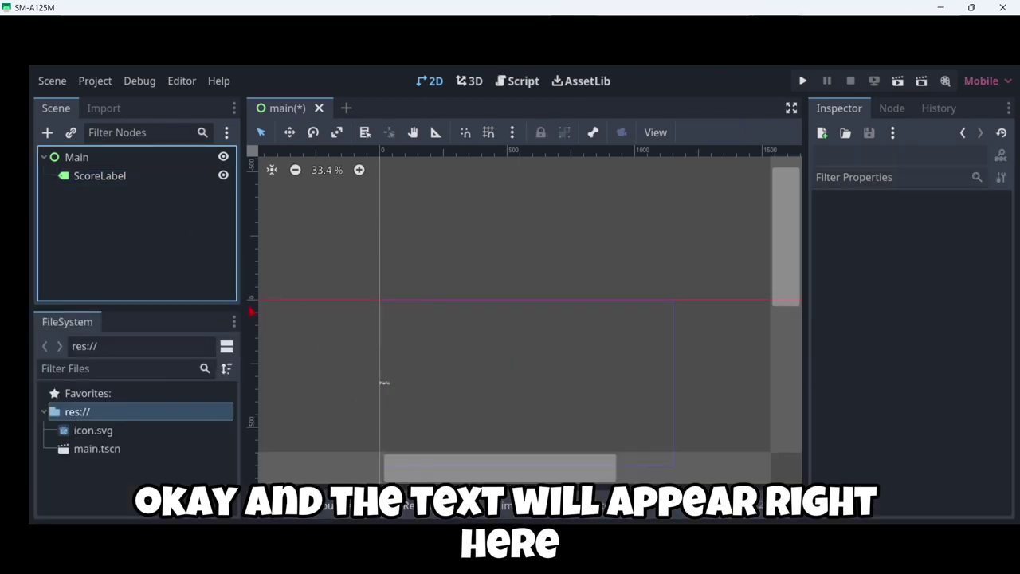
Step: Set both the horizontal and vertical alignment of ScoreLabel's text to Center
{"action": "left_click", "coordinate": [119, 175]}
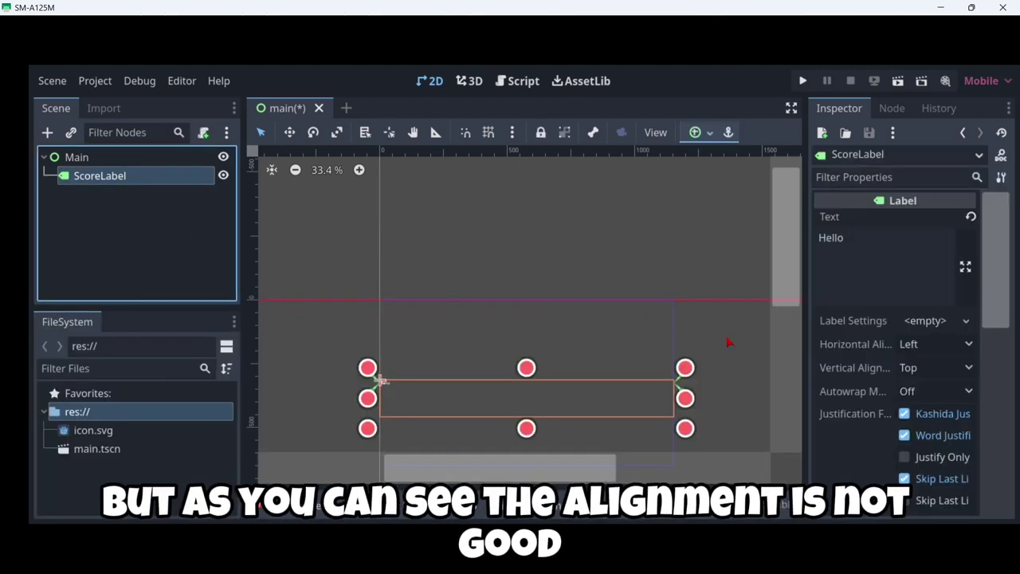
{"action": "left_click", "coordinate": [924, 345]}
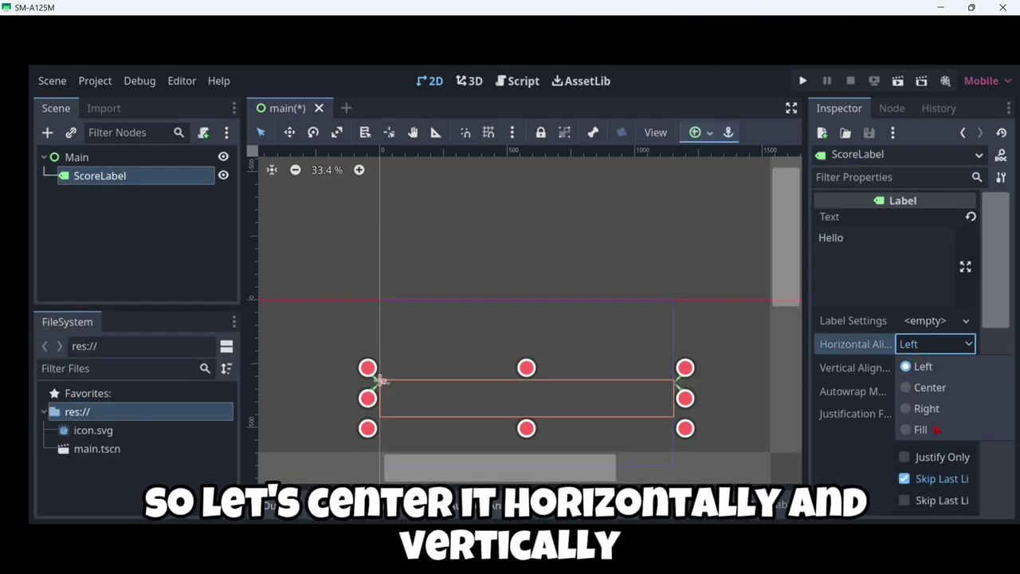
{"action": "left_click", "coordinate": [926, 385]}
{"action": "left_click", "coordinate": [932, 367]}
{"action": "left_click", "coordinate": [924, 411]}
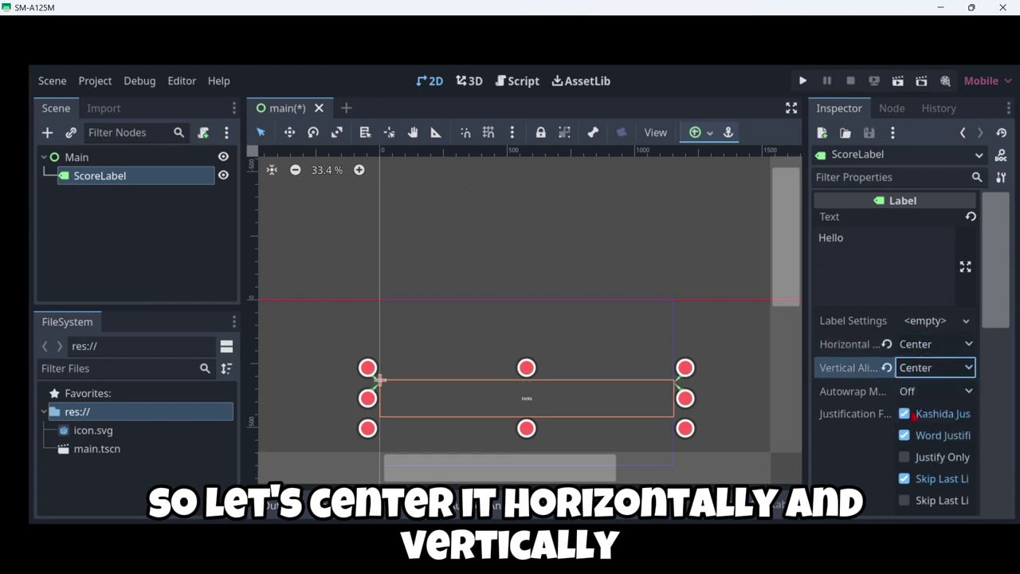
Step: Enable the font size theme override for ScoreLabel and set it to 40 px
{"action": "scroll", "coordinate": [848, 369], "scroll_direction": "down", "scroll_amount": 5}
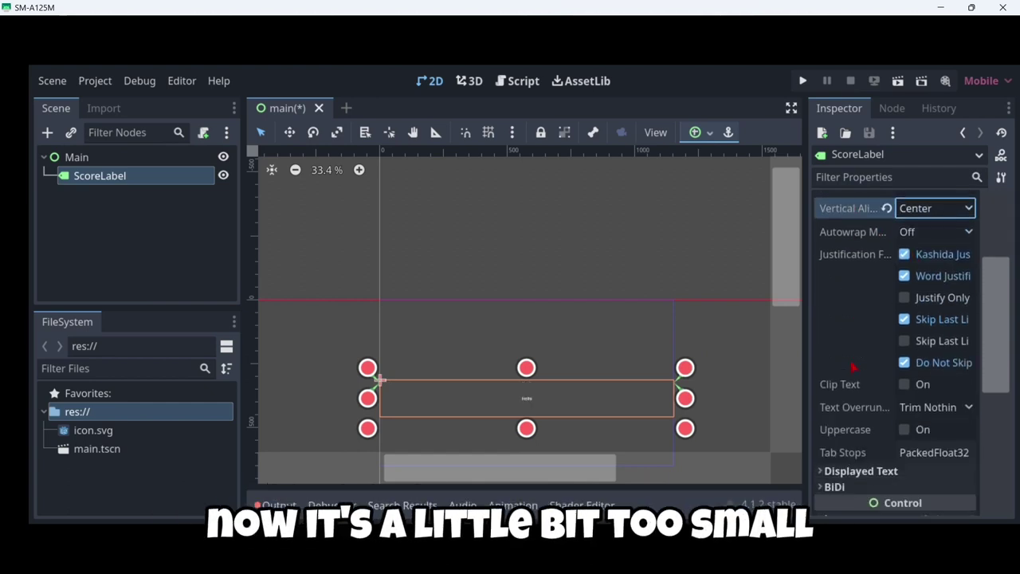
{"action": "scroll", "coordinate": [852, 365], "scroll_direction": "down", "scroll_amount": 3}
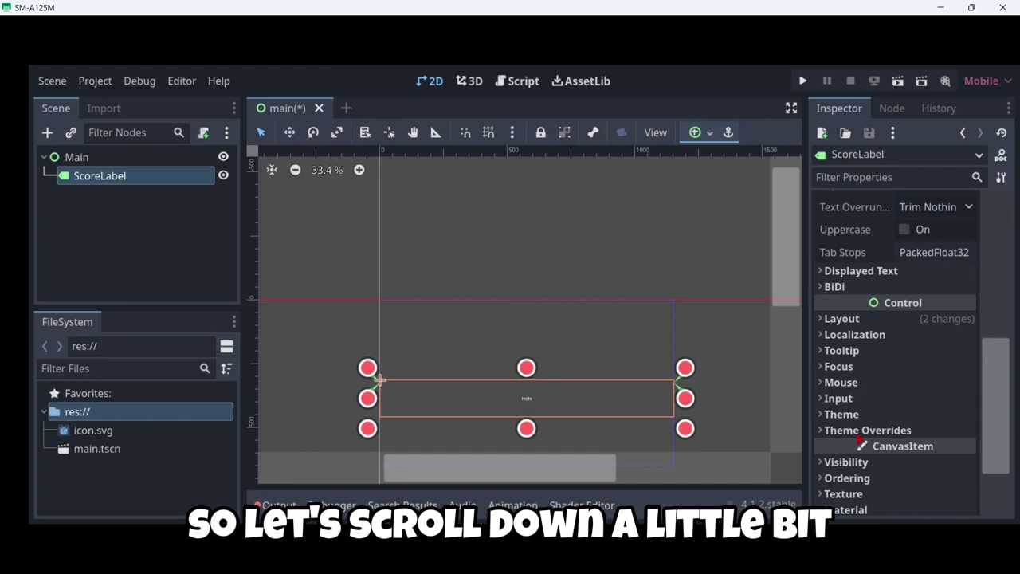
{"action": "left_click", "coordinate": [859, 432]}
{"action": "scroll", "coordinate": [852, 423], "scroll_direction": "down", "scroll_amount": 2}
{"action": "left_click", "coordinate": [849, 422]}
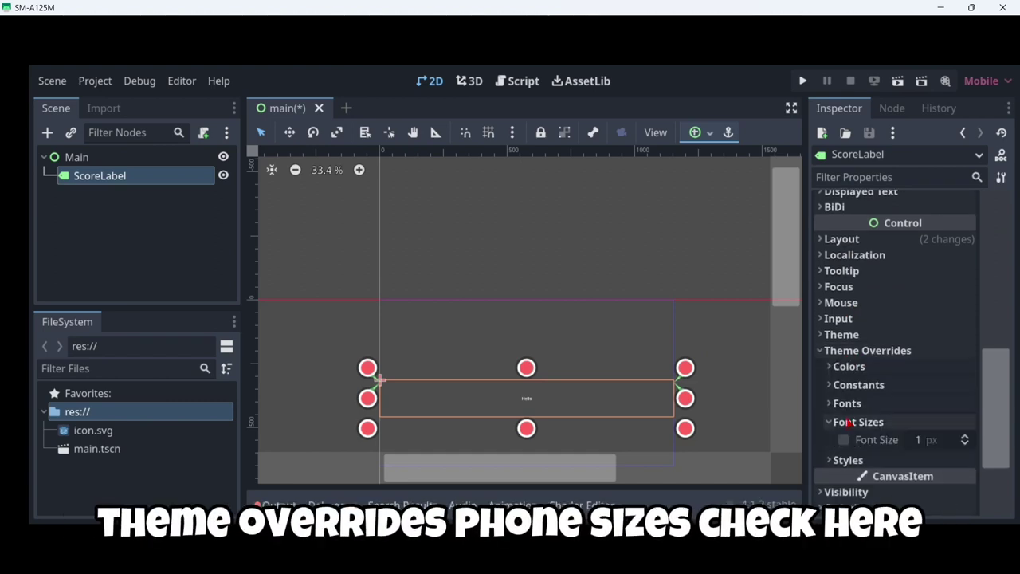
{"action": "left_click", "coordinate": [844, 440]}
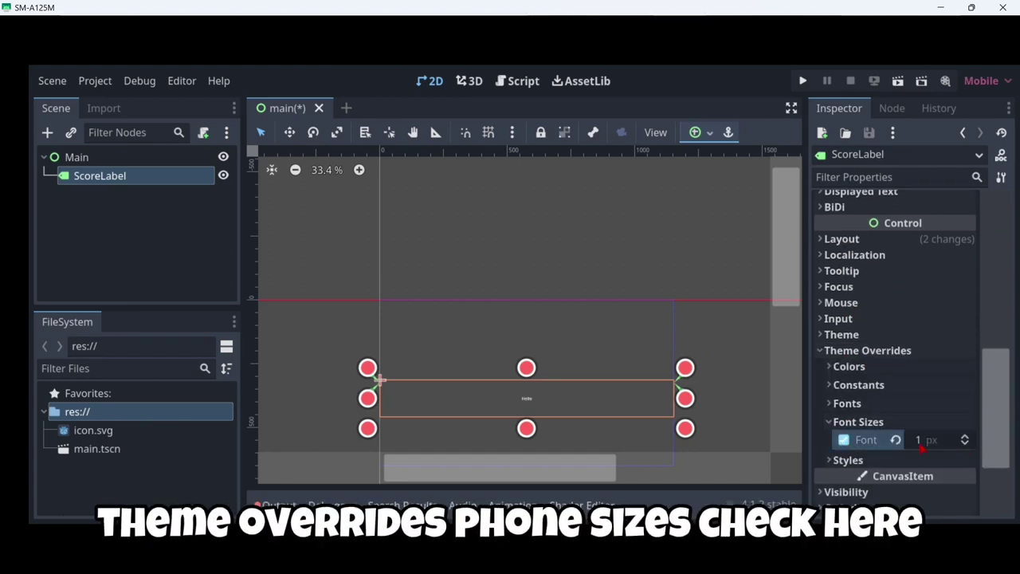
{"action": "left_click", "coordinate": [923, 440]}
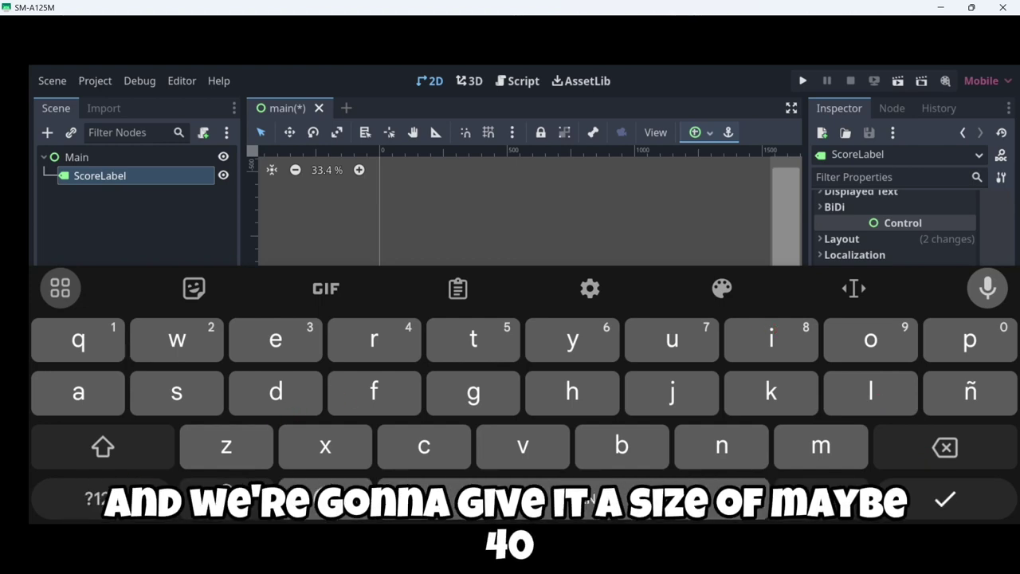
{"action": "left_click", "coordinate": [84, 498]}
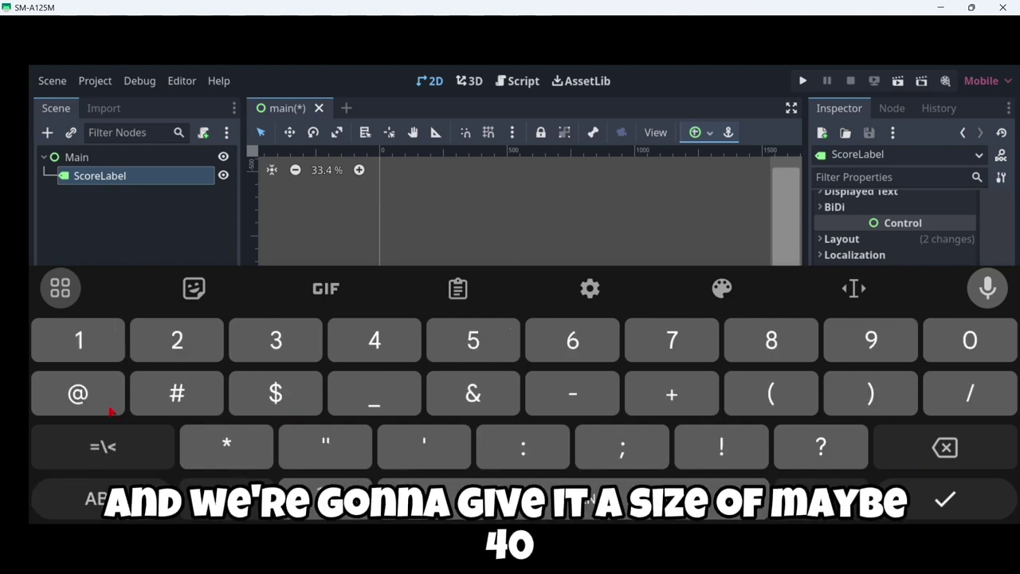
{"action": "left_click", "coordinate": [374, 341]}
{"action": "left_click", "coordinate": [958, 352]}
{"action": "left_click", "coordinate": [944, 499]}
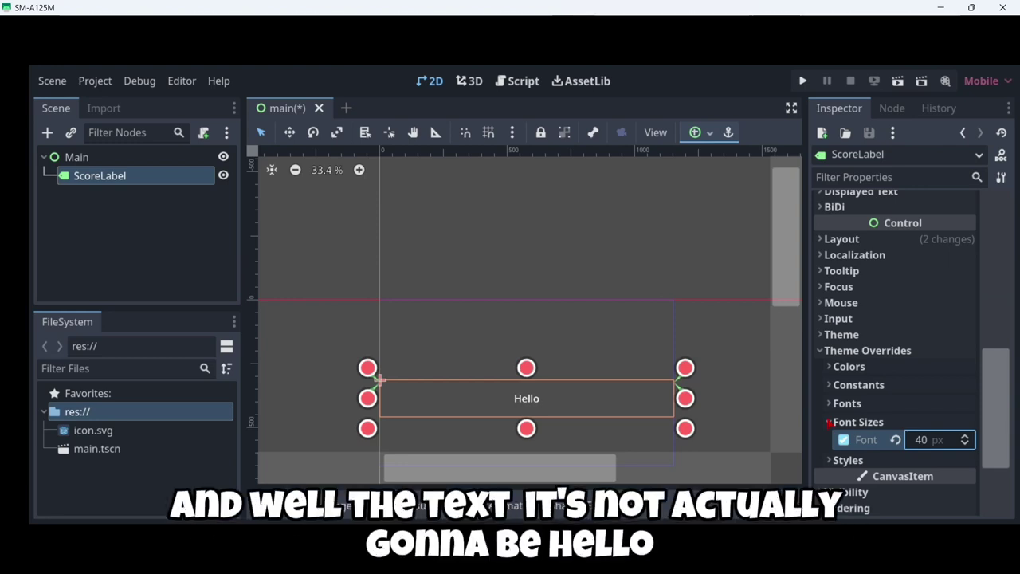
Step: Replace ScoreLabel's text with "0", without an extra line, and reselect the label in the 2D view
{"action": "scroll", "coordinate": [469, 325], "scroll_direction": "down", "scroll_amount": 4}
{"action": "scroll", "coordinate": [828, 303], "scroll_direction": "up", "scroll_amount": 5}
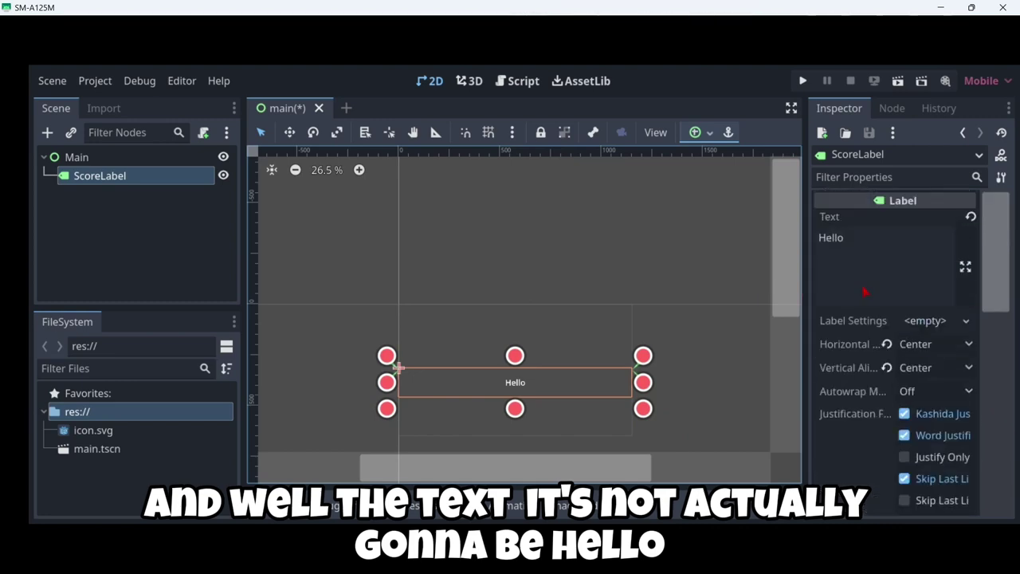
{"action": "left_click", "coordinate": [855, 243]}
{"action": "left_click", "coordinate": [901, 442]}
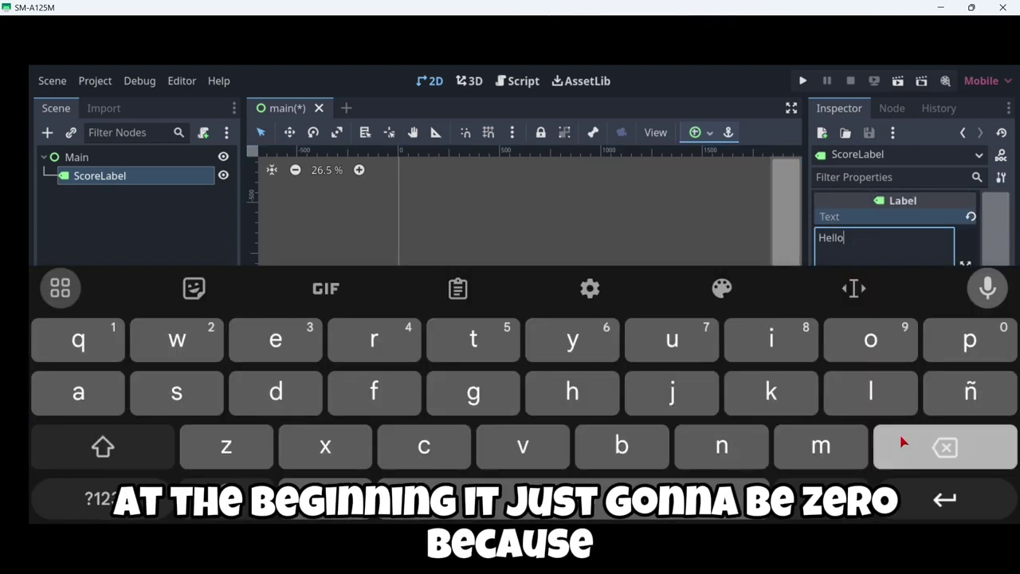
{"action": "left_click", "coordinate": [851, 252]}
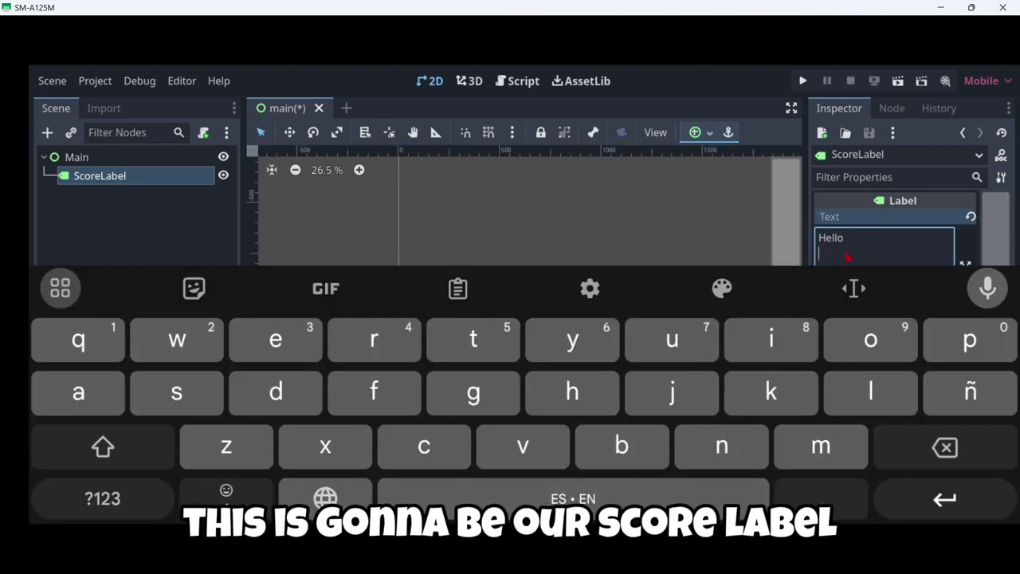
{"action": "left_click", "coordinate": [914, 448]}
{"action": "left_click", "coordinate": [914, 449]}
{"action": "left_click", "coordinate": [914, 449]}
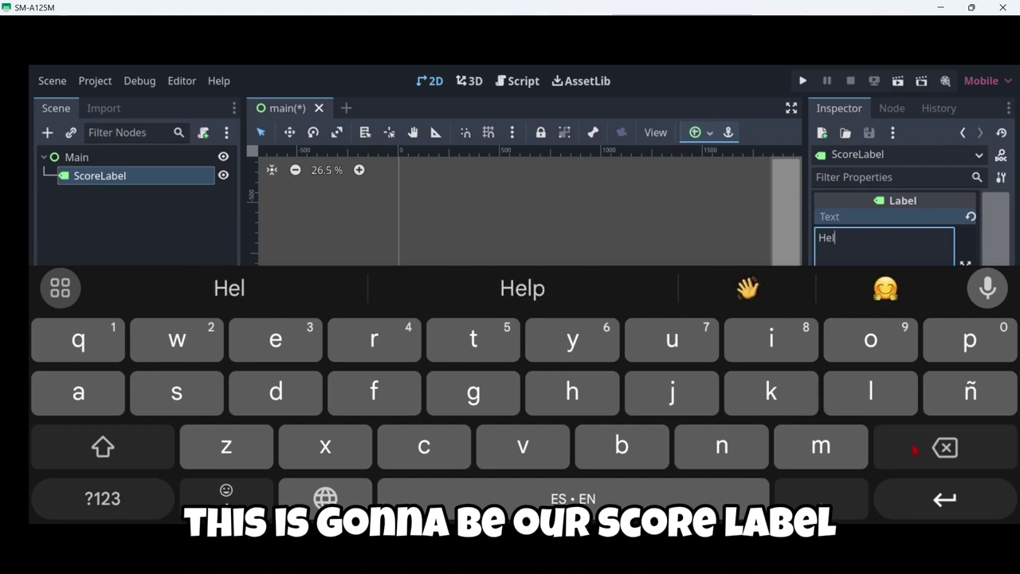
{"action": "left_click", "coordinate": [914, 449]}
{"action": "left_click", "coordinate": [914, 448]}
{"action": "left_click", "coordinate": [914, 448]}
{"action": "left_click", "coordinate": [66, 510]}
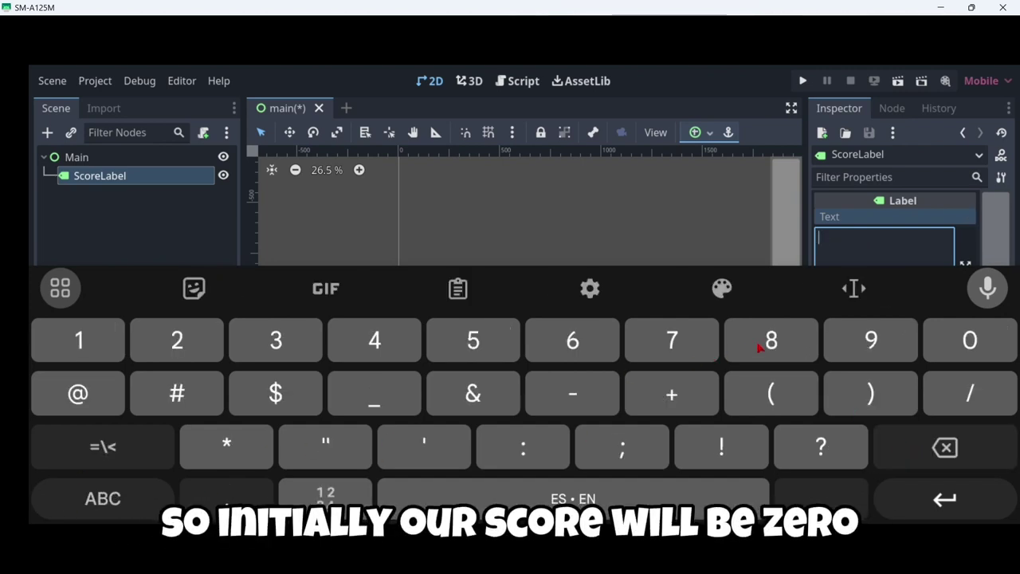
{"action": "left_click", "coordinate": [935, 348]}
{"action": "left_click", "coordinate": [916, 498]}
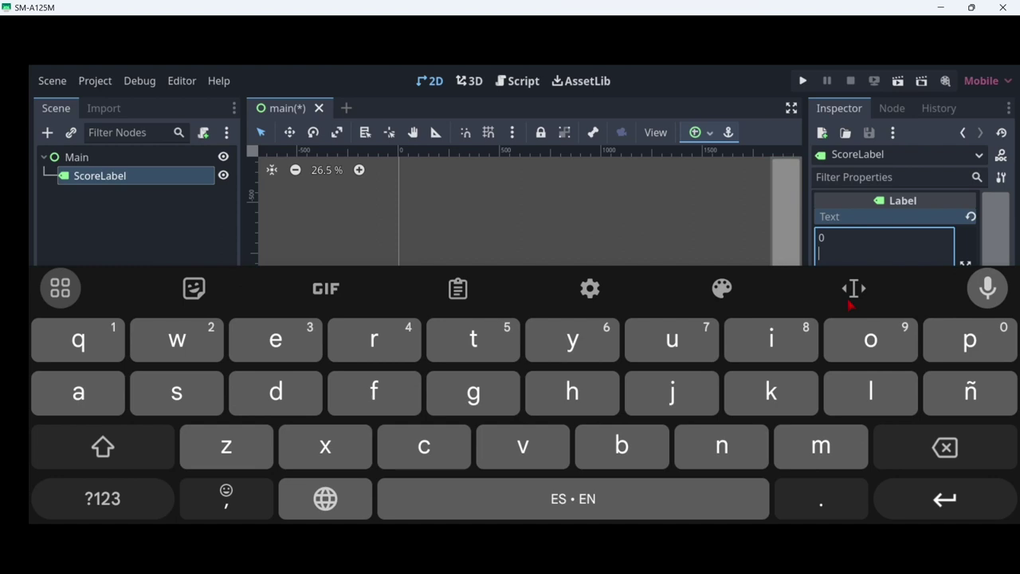
{"action": "left_click", "coordinate": [933, 449]}
{"action": "left_click", "coordinate": [167, 212]}
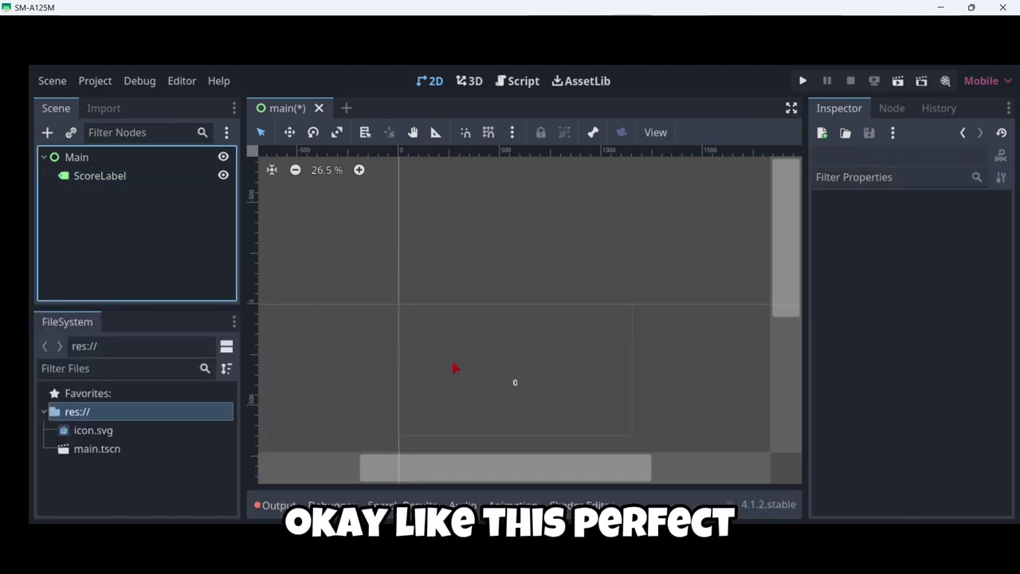
{"action": "left_click", "coordinate": [454, 368]}
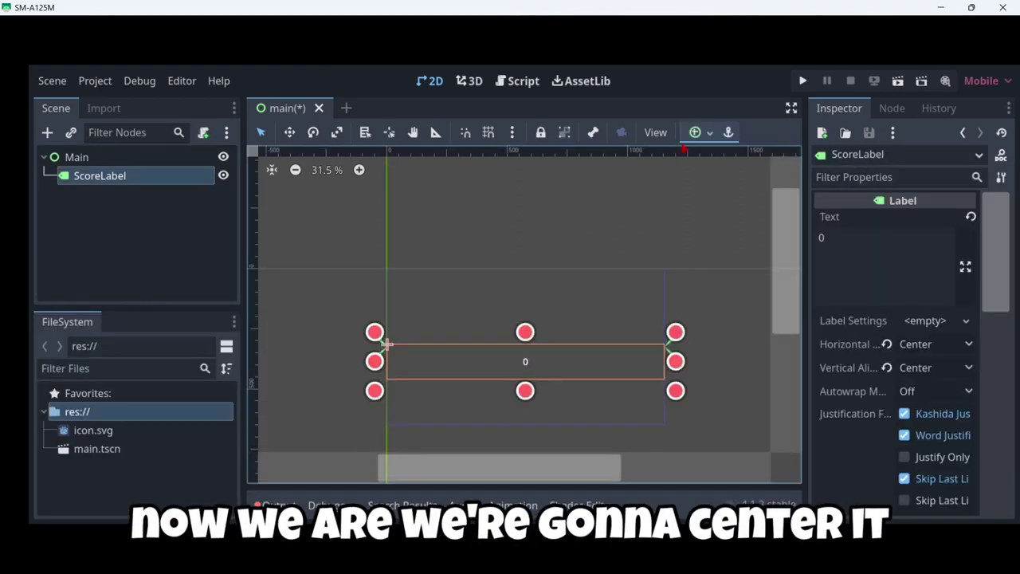
Step: Apply the Center anchor preset to ScoreLabel so it sits in the middle of the viewport
{"action": "left_click", "coordinate": [695, 132]}
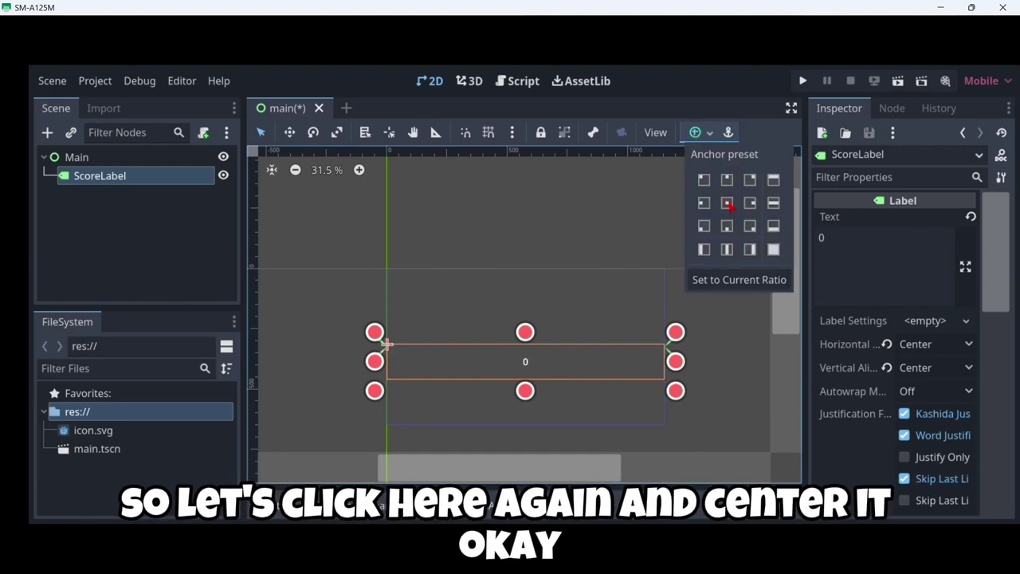
{"action": "left_click", "coordinate": [728, 205]}
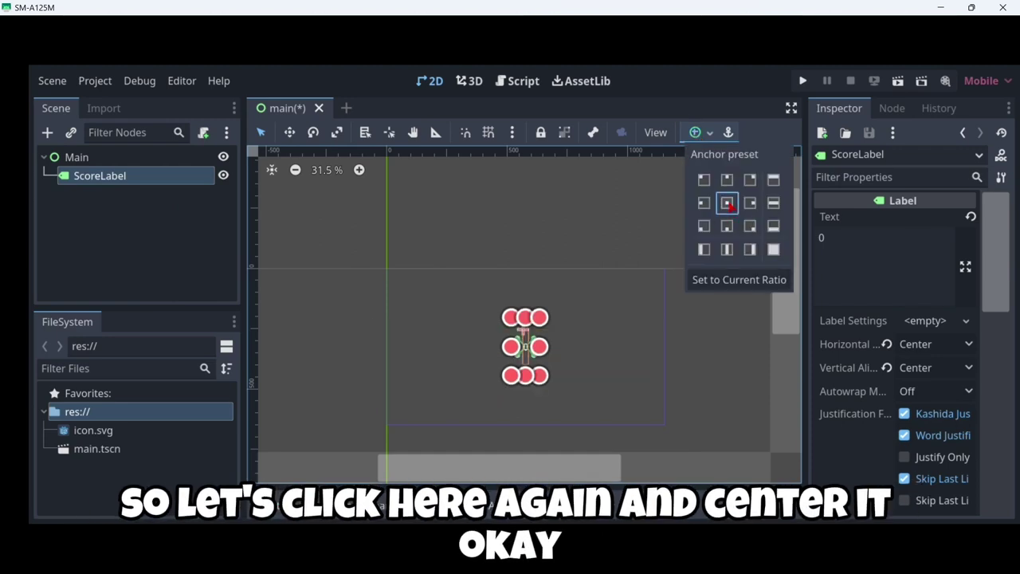
{"action": "left_click", "coordinate": [561, 348]}
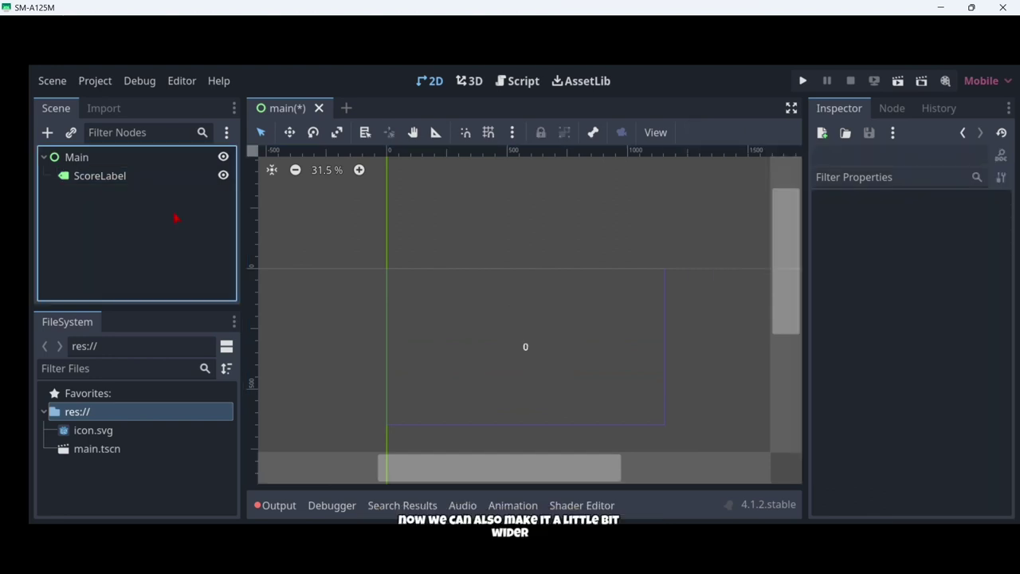
Step: Widen ScoreLabel, reapply its Center anchor preset, and deselect it
{"action": "left_click", "coordinate": [151, 177]}
{"action": "left_click_drag", "start_coordinate": [540, 347], "coordinate": [604, 347]}
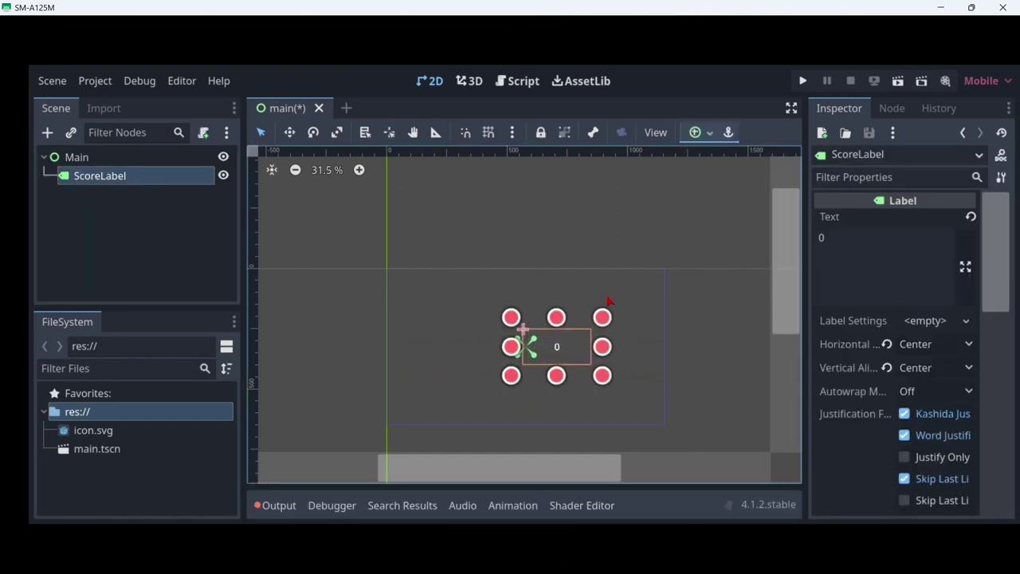
{"action": "left_click", "coordinate": [701, 132]}
{"action": "left_click", "coordinate": [727, 202]}
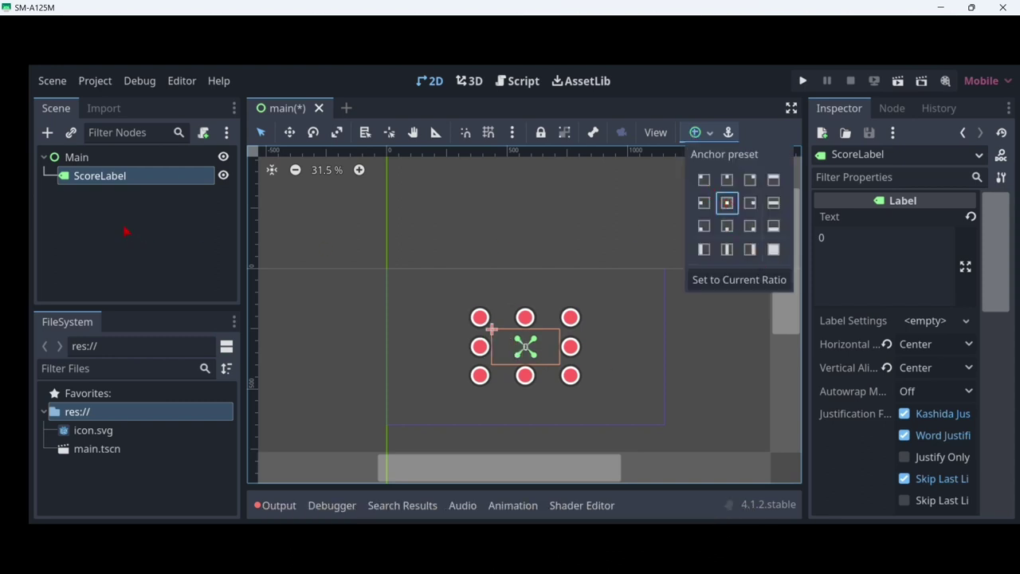
{"action": "left_click", "coordinate": [224, 259]}
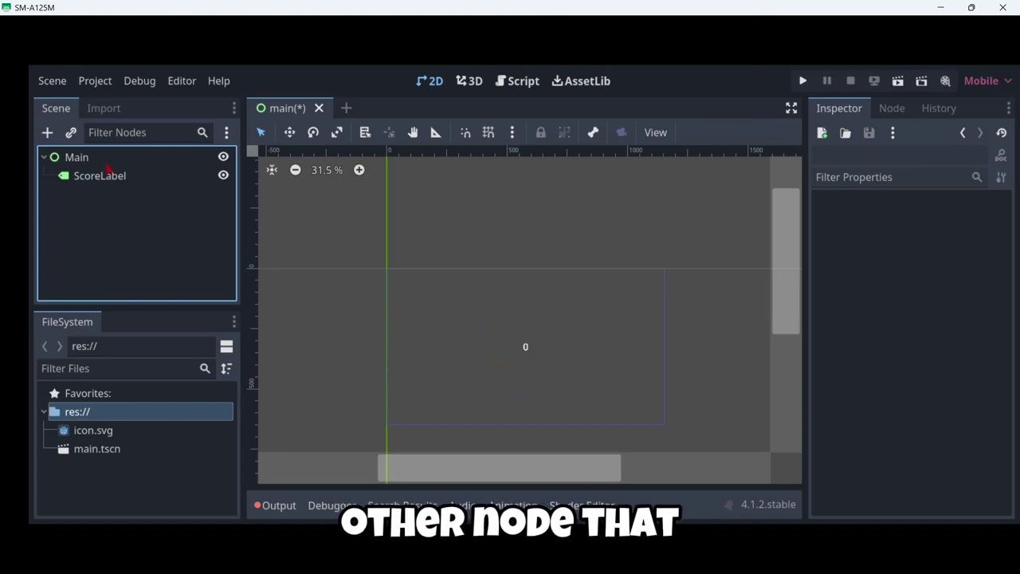
Step: Add a Button node as a child of Main and set its text to "1+"
{"action": "left_click", "coordinate": [62, 156]}
{"action": "left_click", "coordinate": [47, 132]}
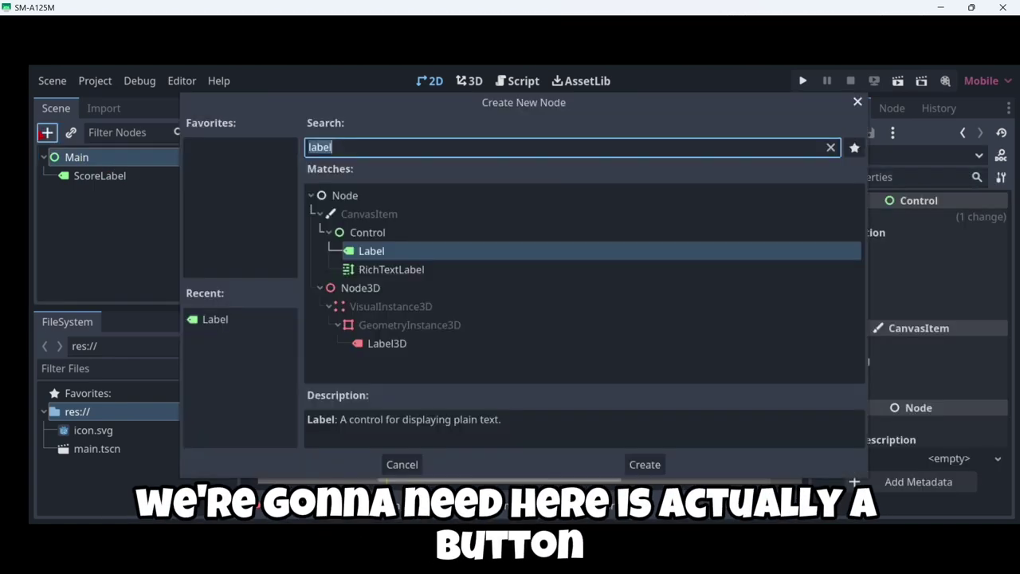
{"action": "type", "text": "butt"}
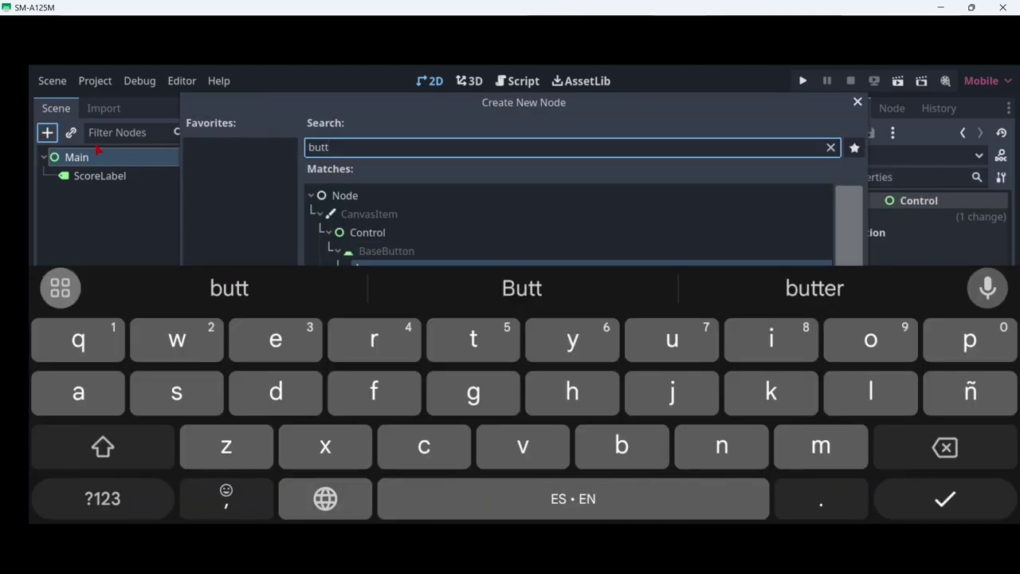
{"action": "left_click", "coordinate": [252, 227]}
{"action": "left_click", "coordinate": [386, 272]}
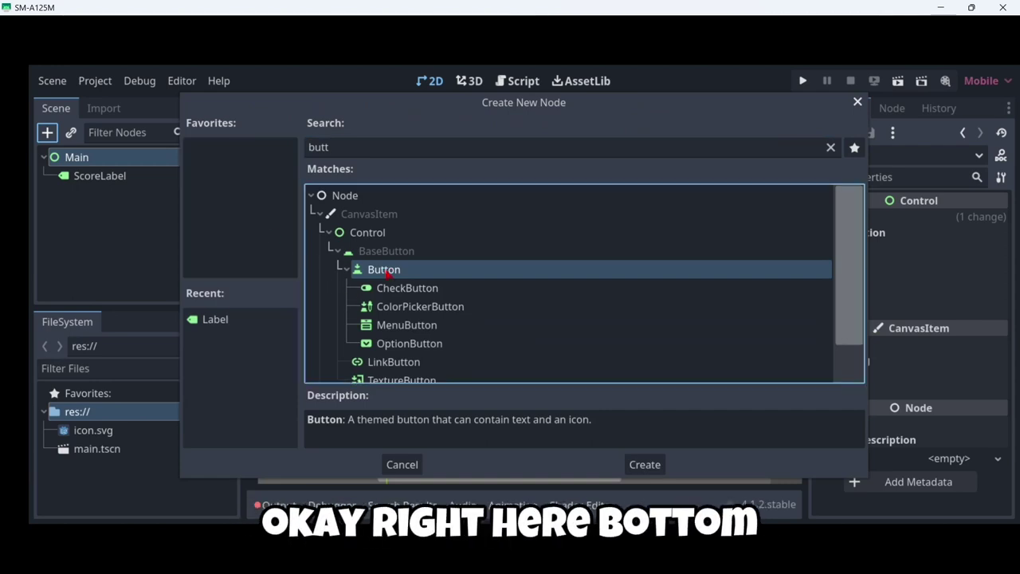
{"action": "double_click", "coordinate": [306, 259]}
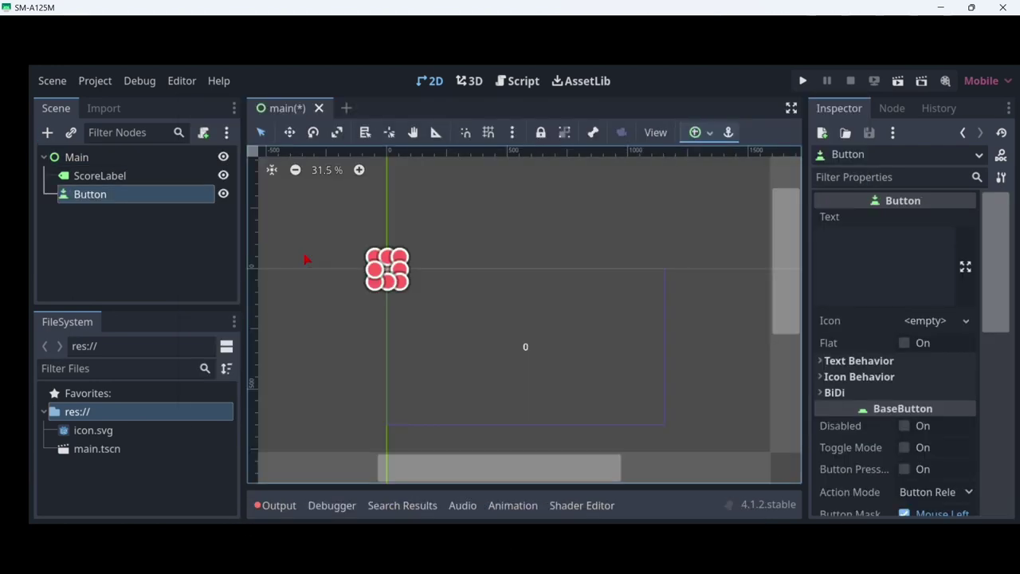
{"action": "left_click", "coordinate": [903, 255]}
{"action": "type", "text": "1+"}
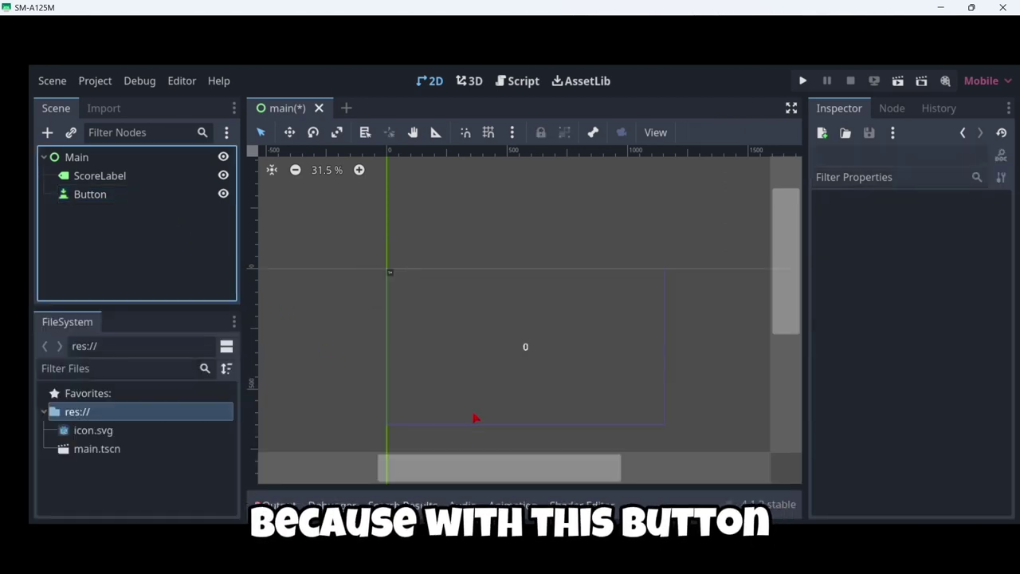
Step: Anchor the Button at the center bottom of the viewport and resize it wider and taller
{"action": "scroll", "coordinate": [536, 428], "scroll_direction": "up", "scroll_amount": 1}
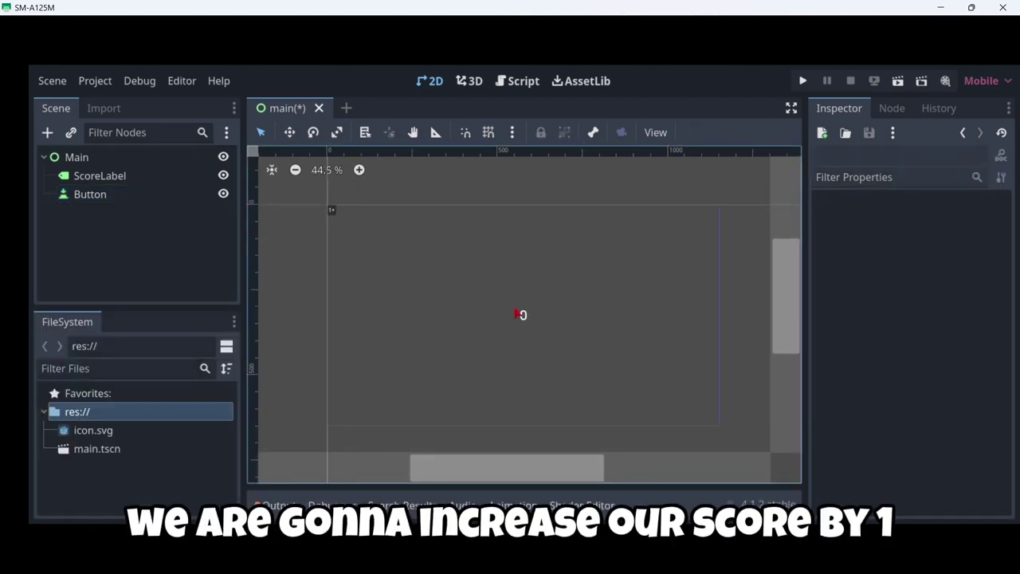
{"action": "left_click", "coordinate": [136, 198]}
{"action": "left_click", "coordinate": [694, 133]}
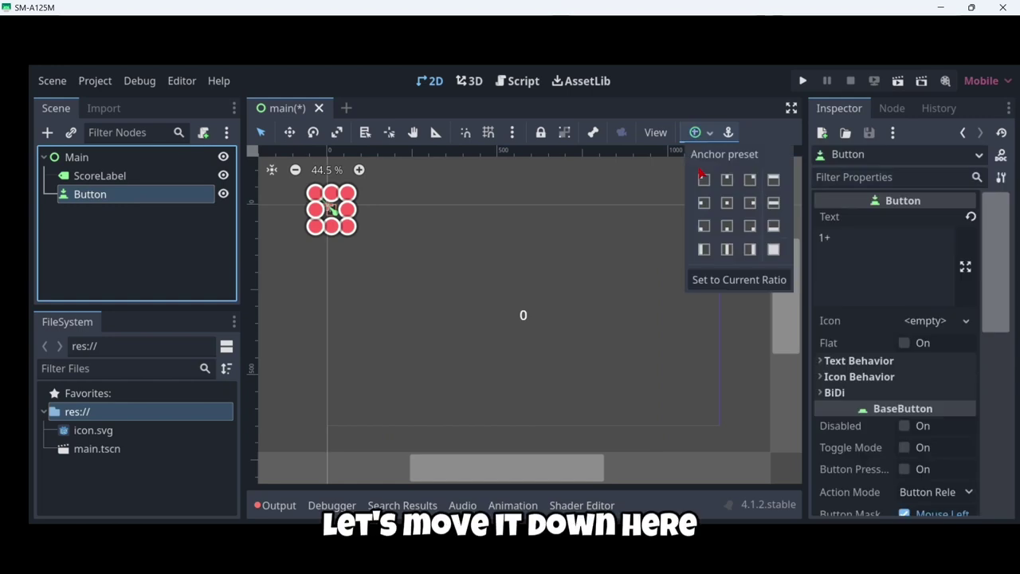
{"action": "left_click", "coordinate": [728, 227]}
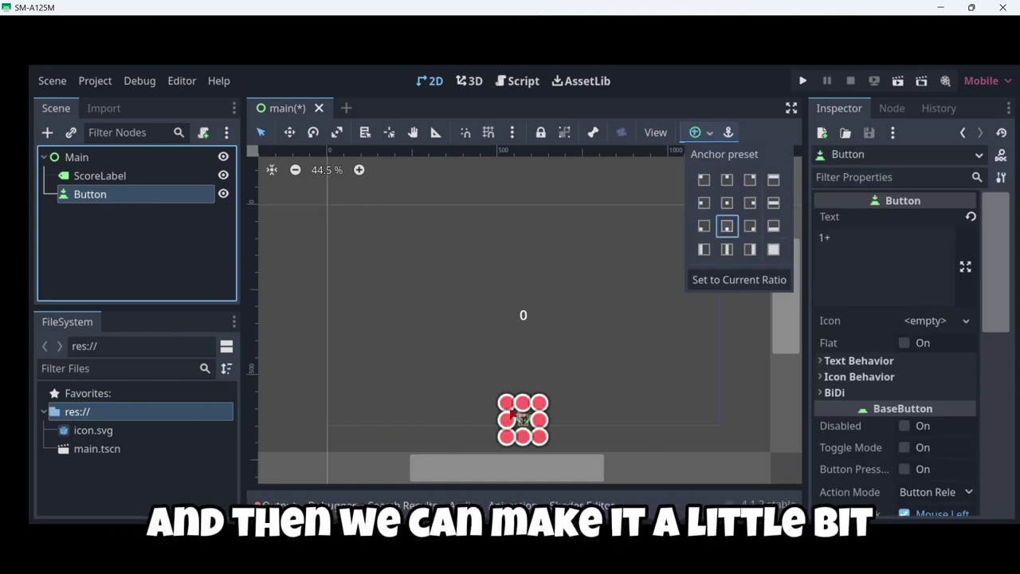
{"action": "left_click", "coordinate": [522, 404]}
{"action": "left_click_drag", "start_coordinate": [521, 403], "coordinate": [591, 416]}
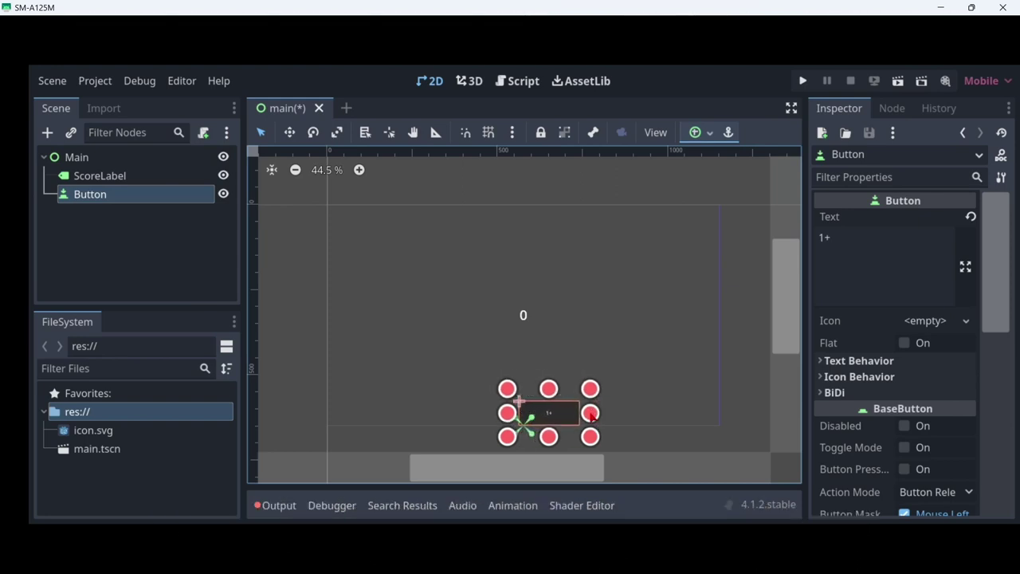
Step: Reapply the Center Bottom anchor preset to the enlarged Button and move it up slightly with Move Mode
{"action": "left_click", "coordinate": [698, 133]}
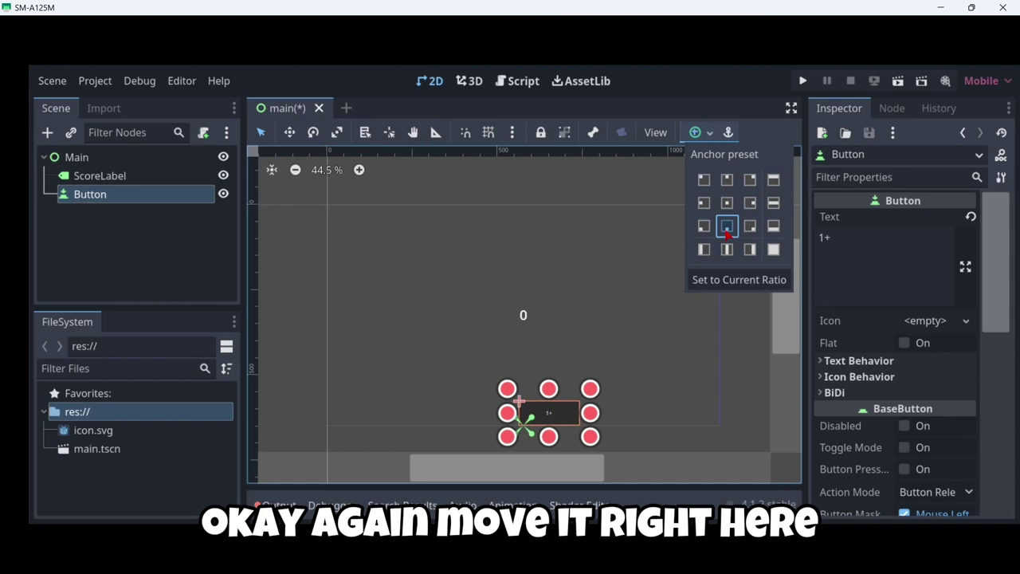
{"action": "left_click", "coordinate": [727, 225]}
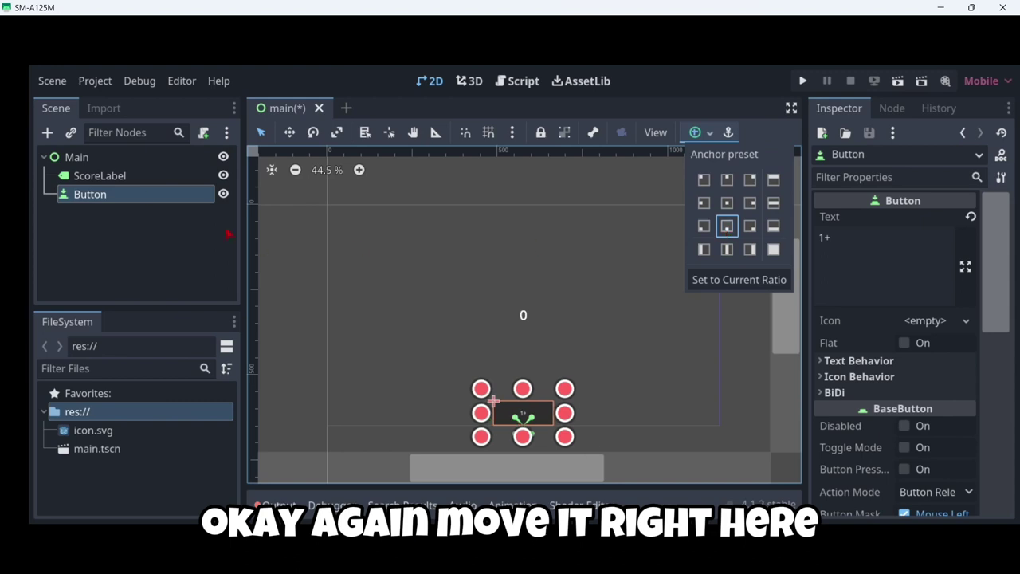
{"action": "left_click", "coordinate": [290, 133]}
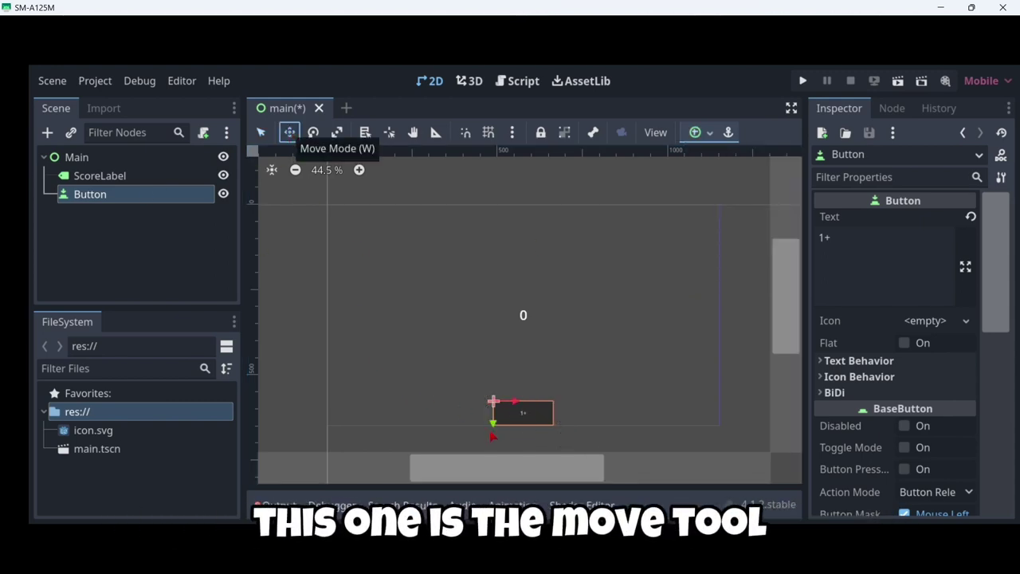
{"action": "left_click_drag", "start_coordinate": [493, 426], "coordinate": [495, 408]}
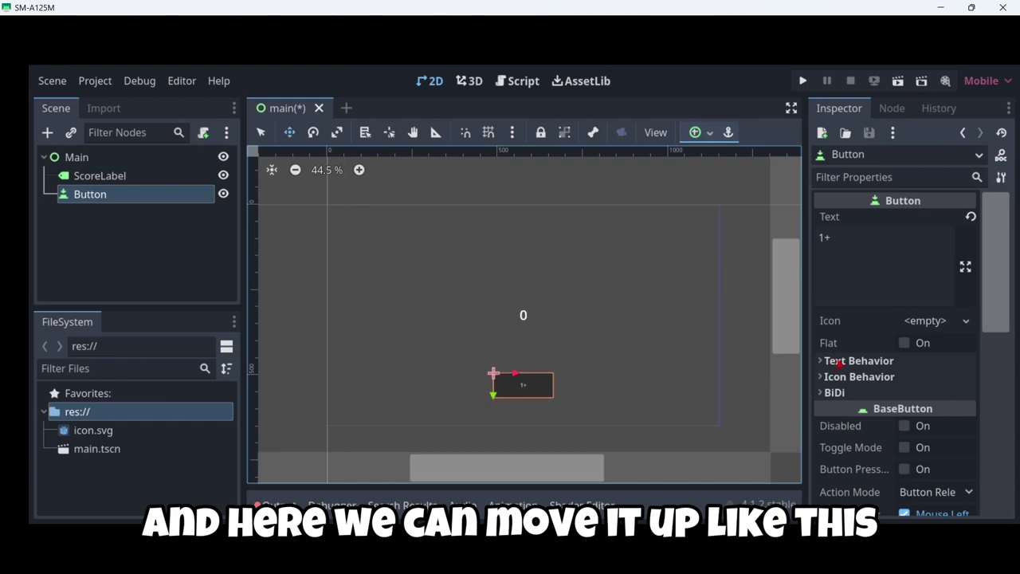
Step: Enable the font size theme override for the Button, set it to 15 px, and deselect the node
{"action": "scroll", "coordinate": [838, 363], "scroll_direction": "down", "scroll_amount": 5}
{"action": "left_click", "coordinate": [839, 446]}
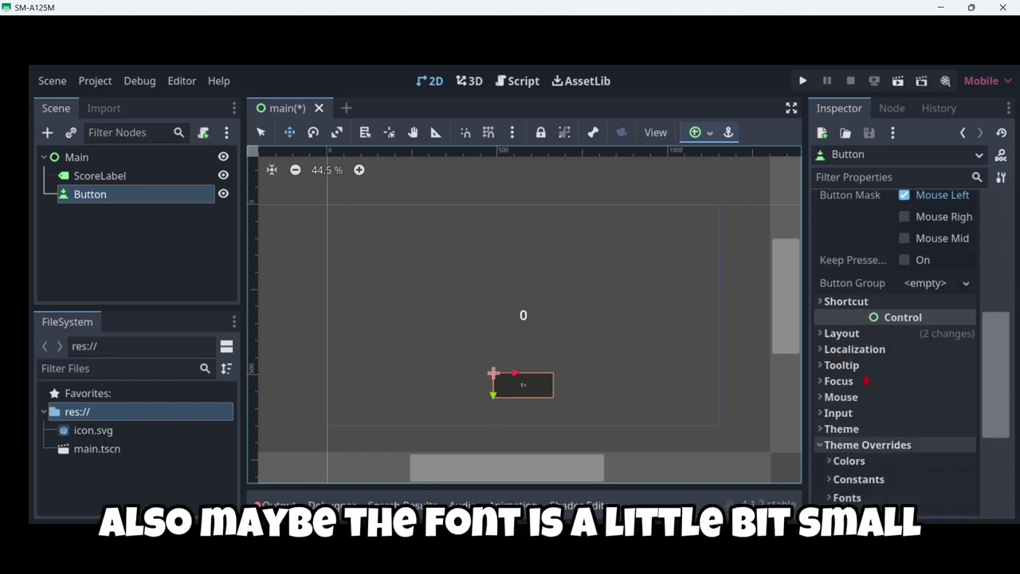
{"action": "scroll", "coordinate": [839, 446], "scroll_direction": "down", "scroll_amount": 2}
{"action": "left_click", "coordinate": [849, 394]}
{"action": "left_click", "coordinate": [844, 413]}
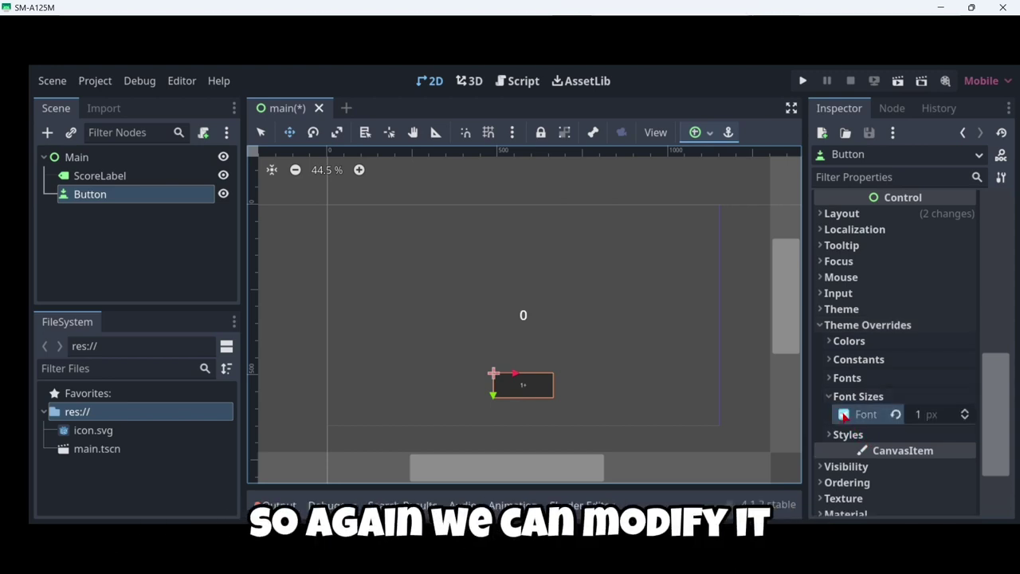
{"action": "left_click", "coordinate": [925, 415]}
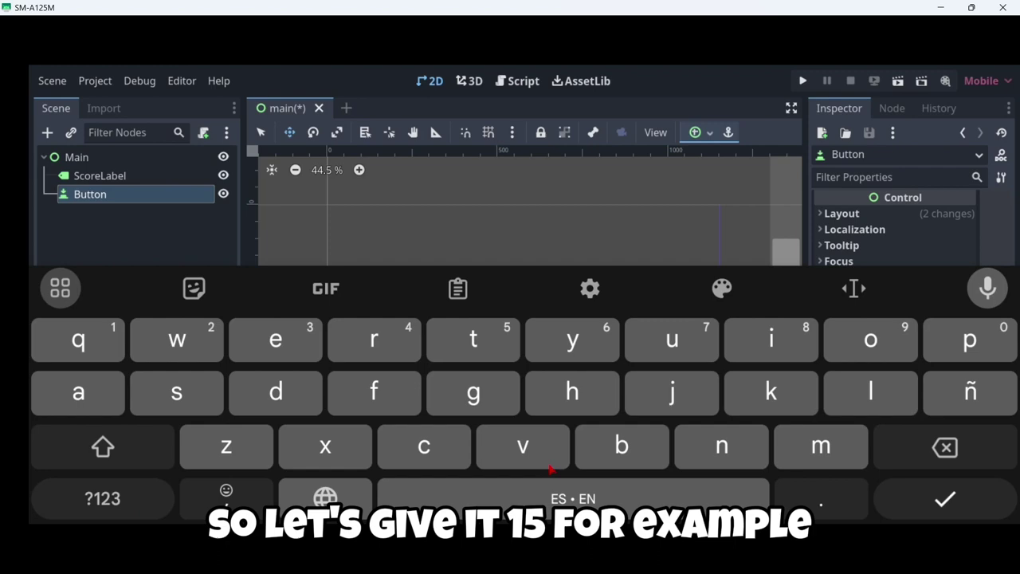
{"action": "left_click", "coordinate": [925, 501]}
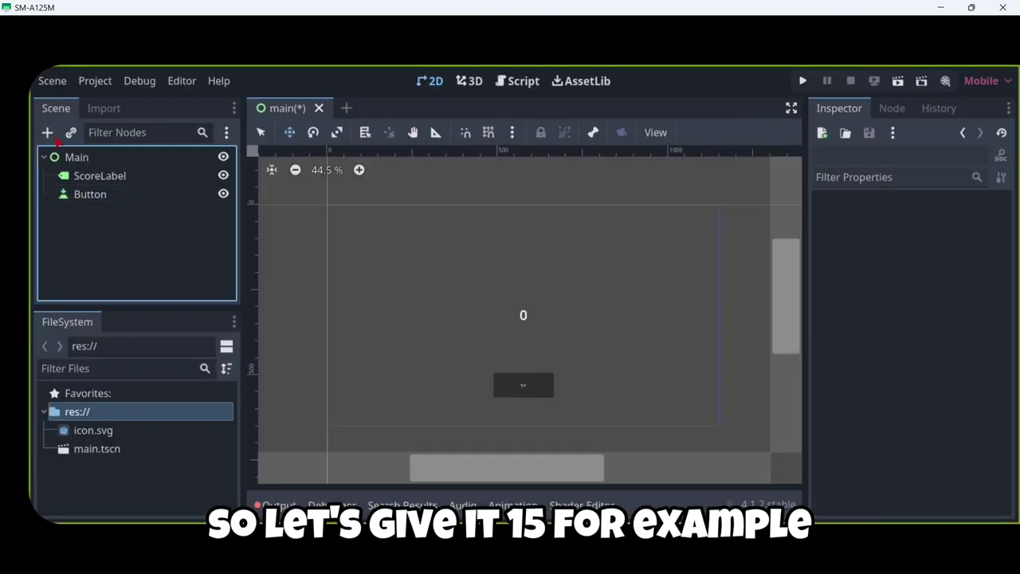
{"action": "left_click", "coordinate": [47, 132]}
{"action": "left_click", "coordinate": [857, 102]}
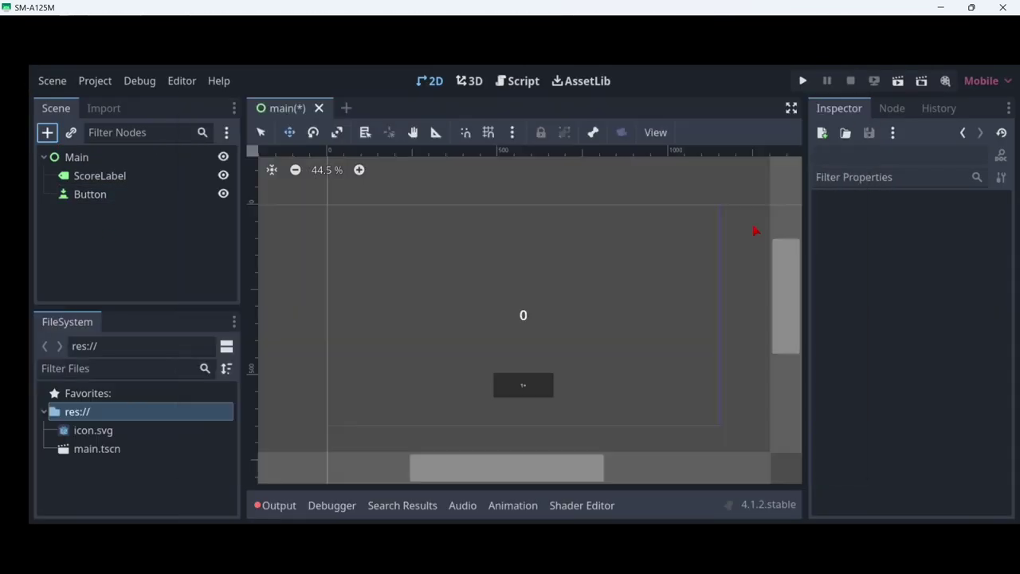
Step: Add a second Label node as a child of Main and rename it "Title"
{"action": "scroll", "coordinate": [546, 342], "scroll_direction": "down", "scroll_amount": 2}
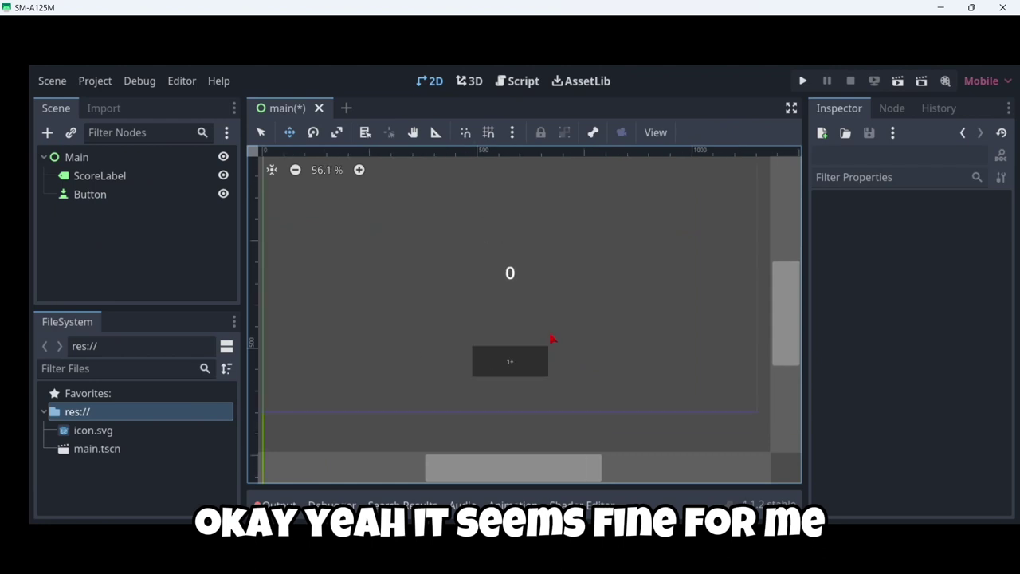
{"action": "scroll", "coordinate": [555, 298], "scroll_direction": "down", "scroll_amount": 1}
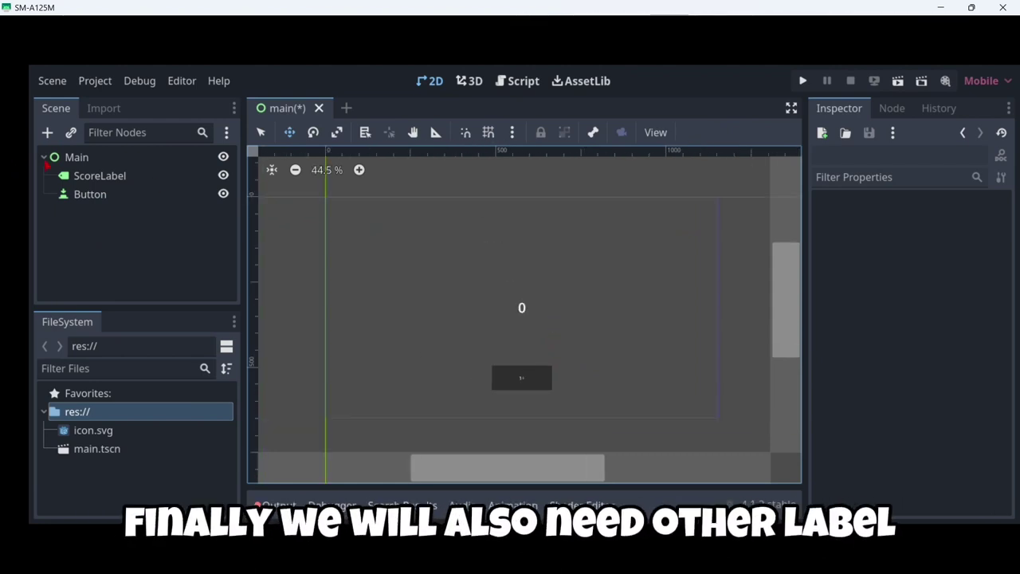
{"action": "left_click", "coordinate": [70, 156]}
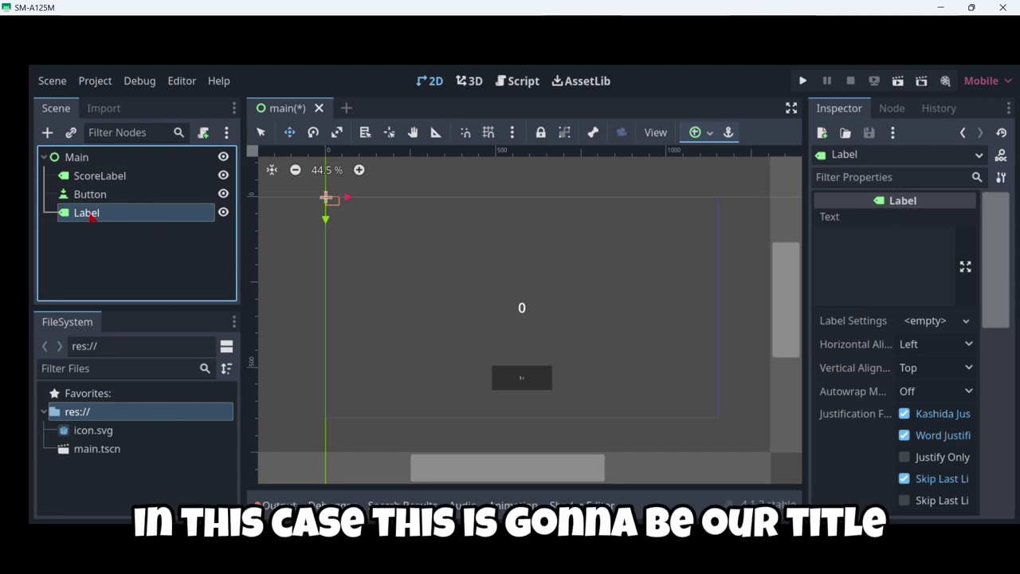
{"action": "double_click", "coordinate": [86, 213]}
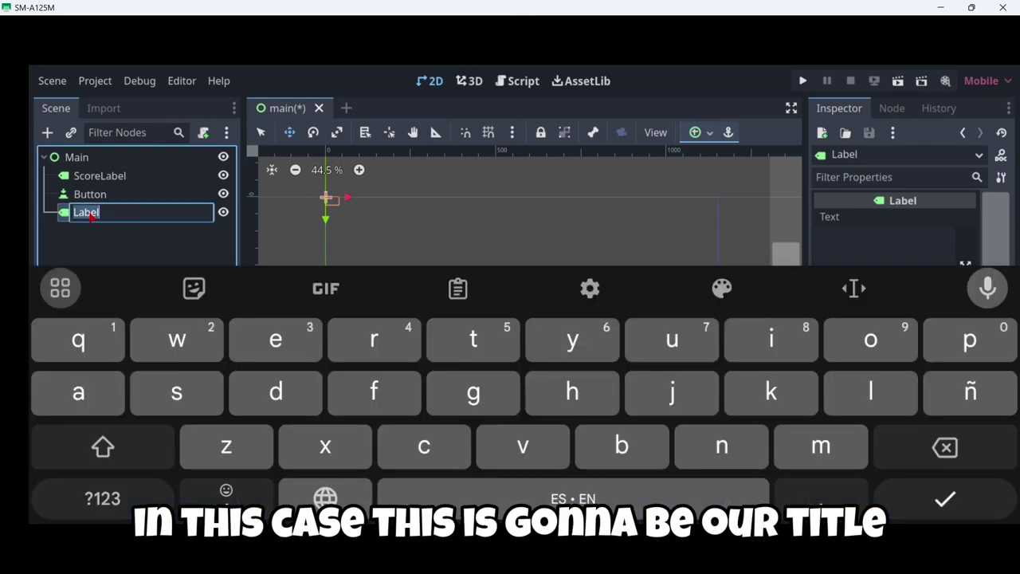
{"action": "type", "text": "Title"}
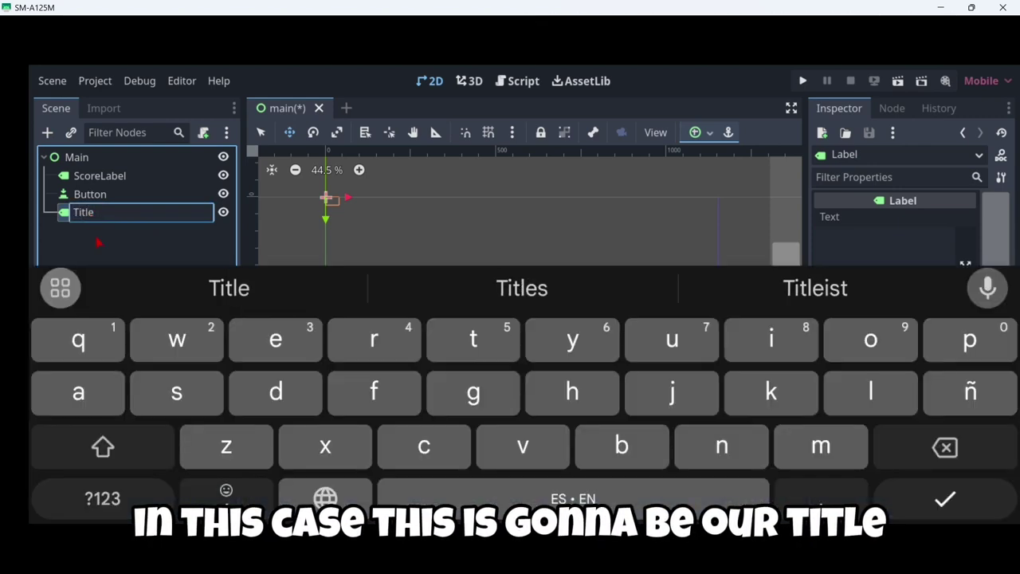
{"action": "left_click", "coordinate": [112, 241]}
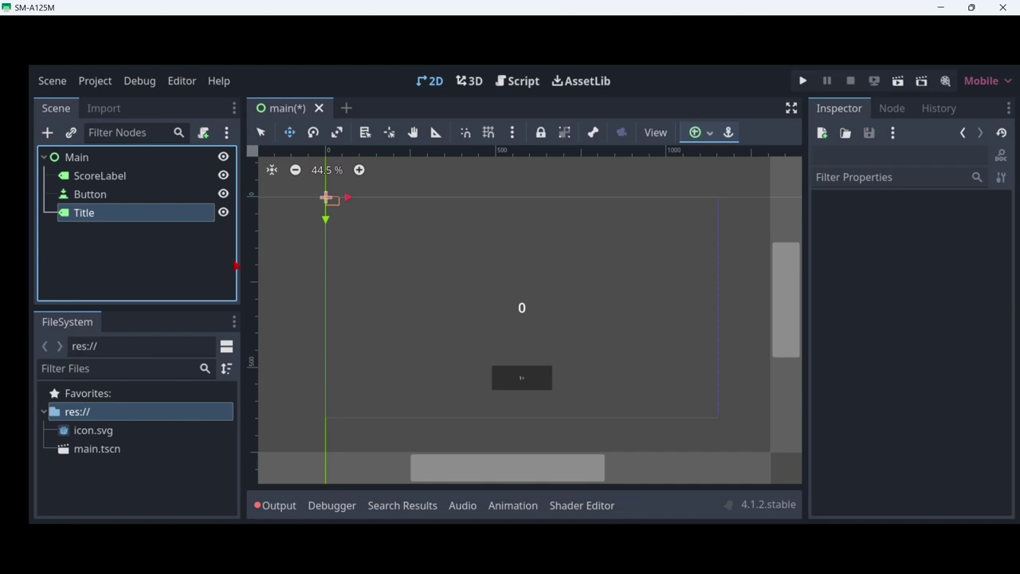
Step: Set the Title label's text to "Aim: 10" and deselect the node
{"action": "left_click", "coordinate": [846, 259]}
{"action": "type", "text": "A"}
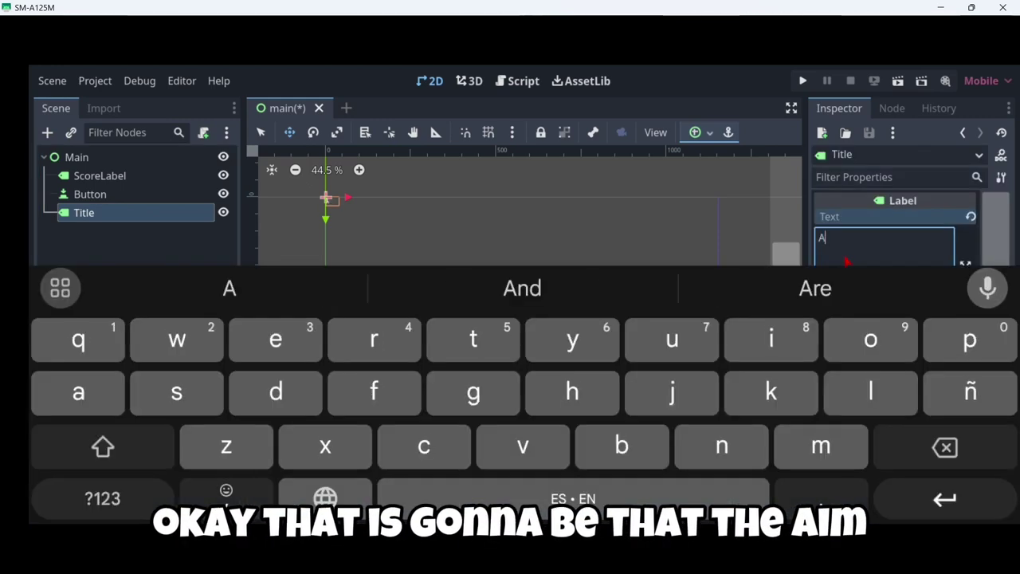
{"action": "type", "text": "im: 10"}
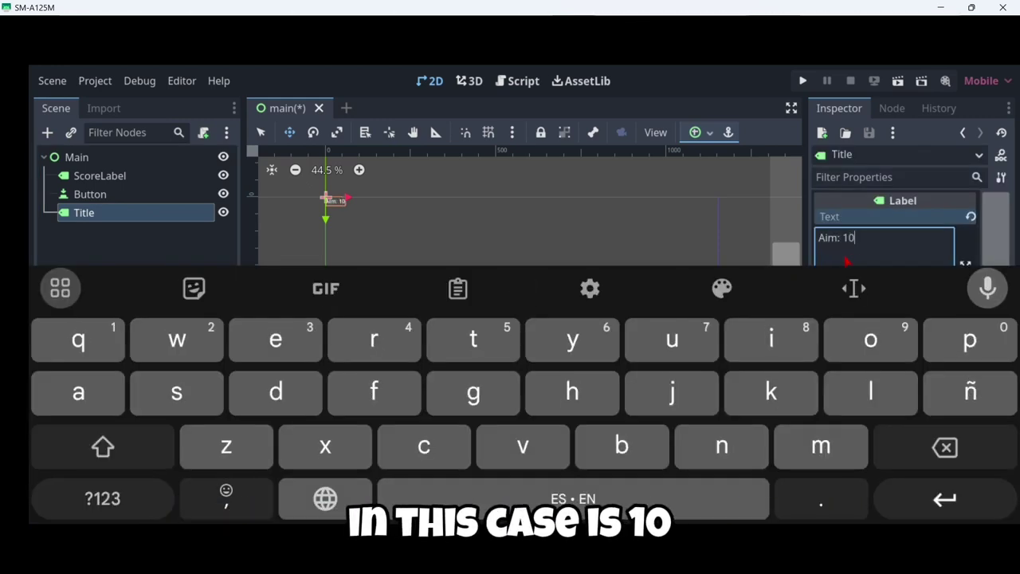
{"action": "left_click", "coordinate": [199, 230]}
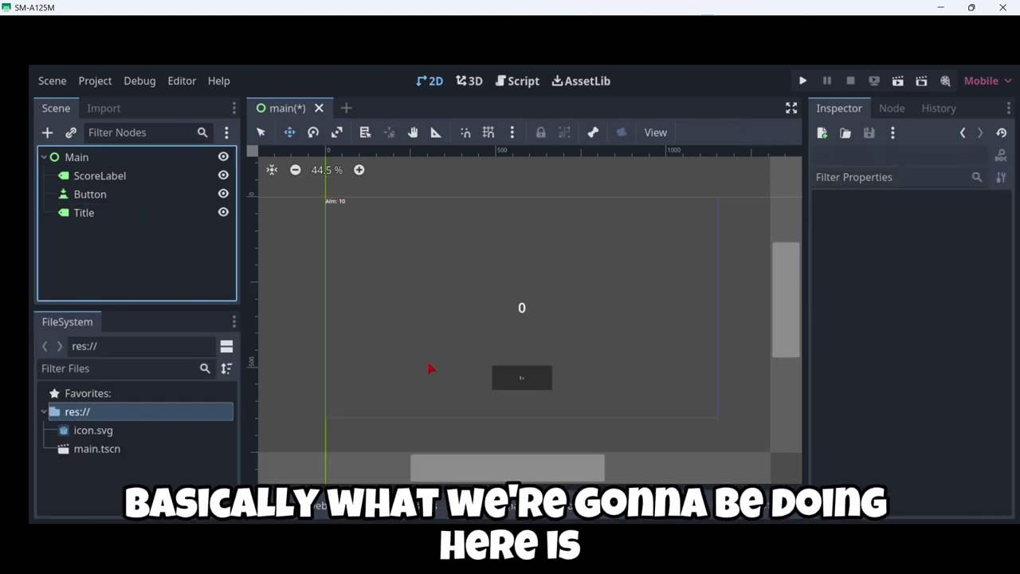
{"action": "scroll", "coordinate": [326, 207], "scroll_direction": "up", "scroll_amount": 3}
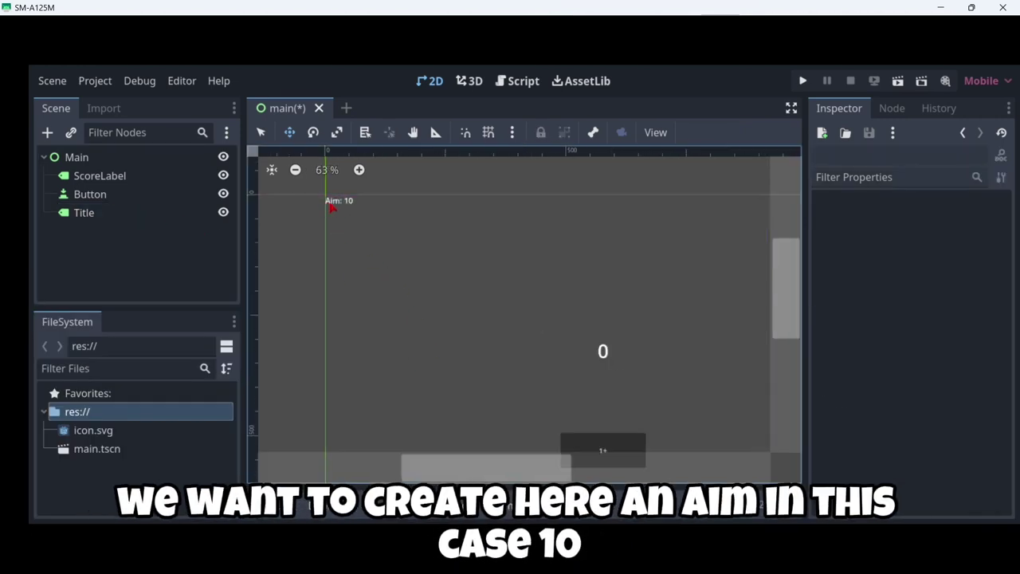
{"action": "scroll", "coordinate": [425, 236], "scroll_direction": "down", "scroll_amount": 2}
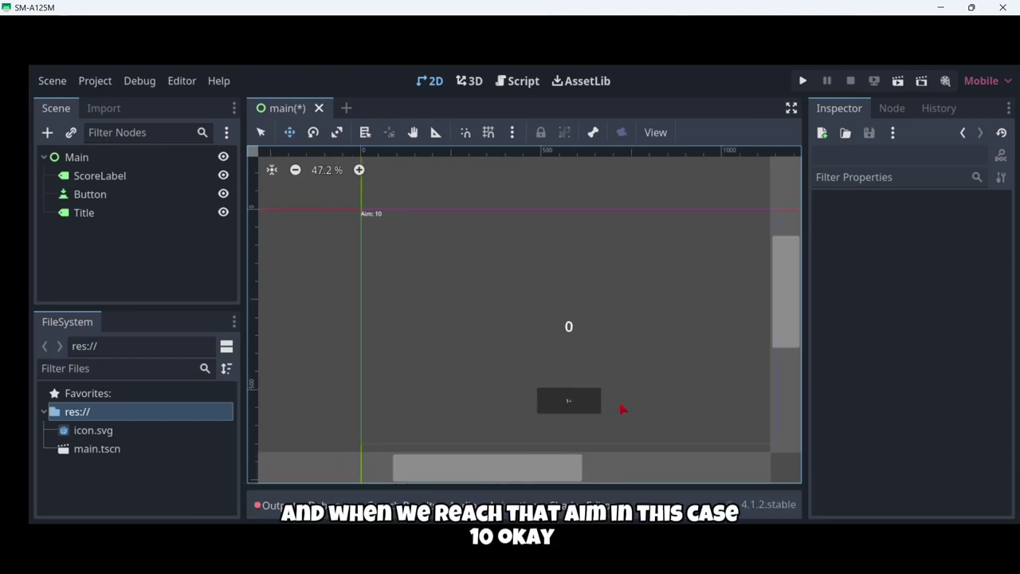
{"action": "scroll", "coordinate": [379, 221], "scroll_direction": "up", "scroll_amount": 2}
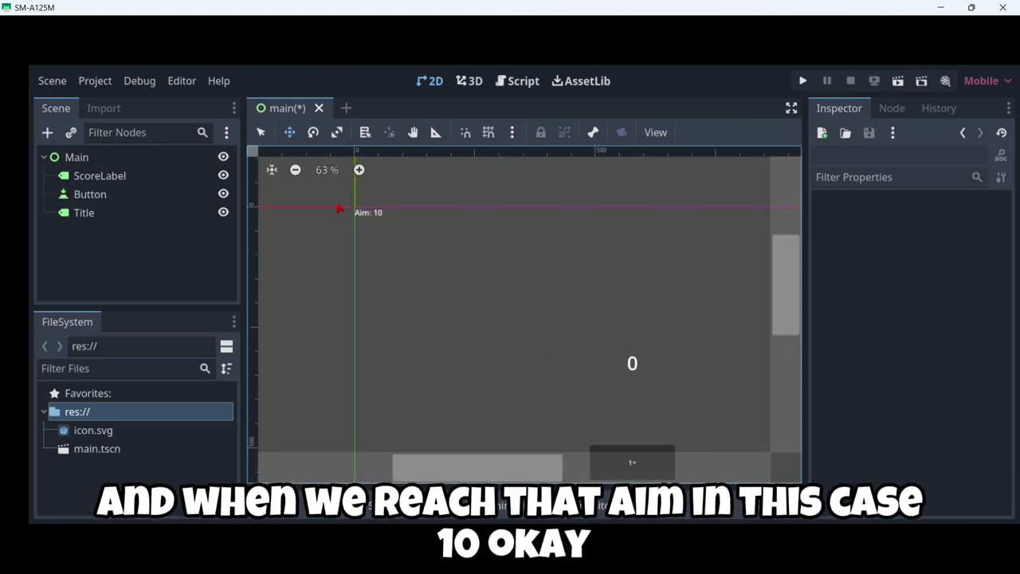
{"action": "scroll", "coordinate": [569, 315], "scroll_direction": "down", "scroll_amount": 2}
{"action": "scroll", "coordinate": [658, 441], "scroll_direction": "up", "scroll_amount": 2}
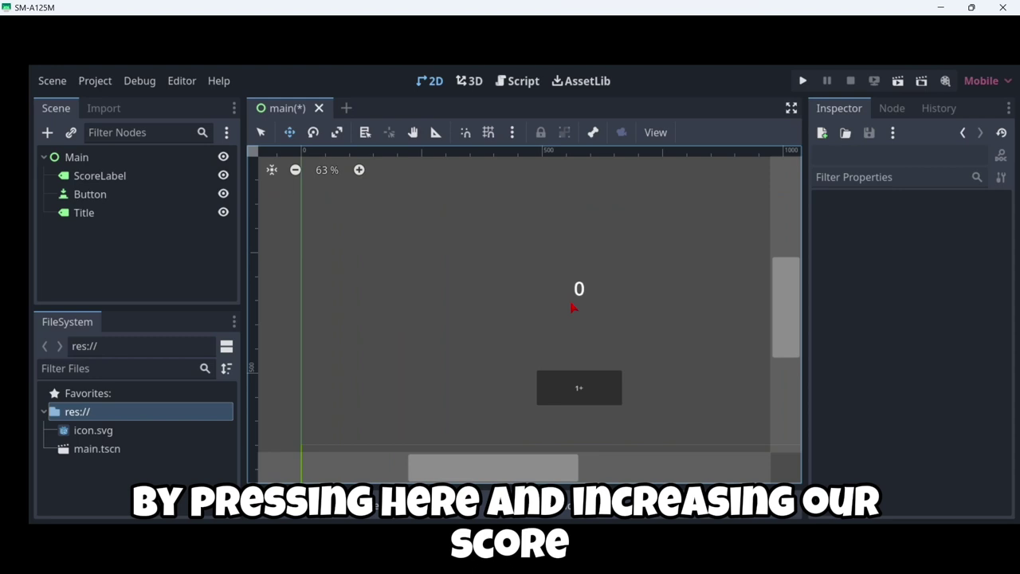
{"action": "scroll", "coordinate": [584, 290], "scroll_direction": "down", "scroll_amount": 2}
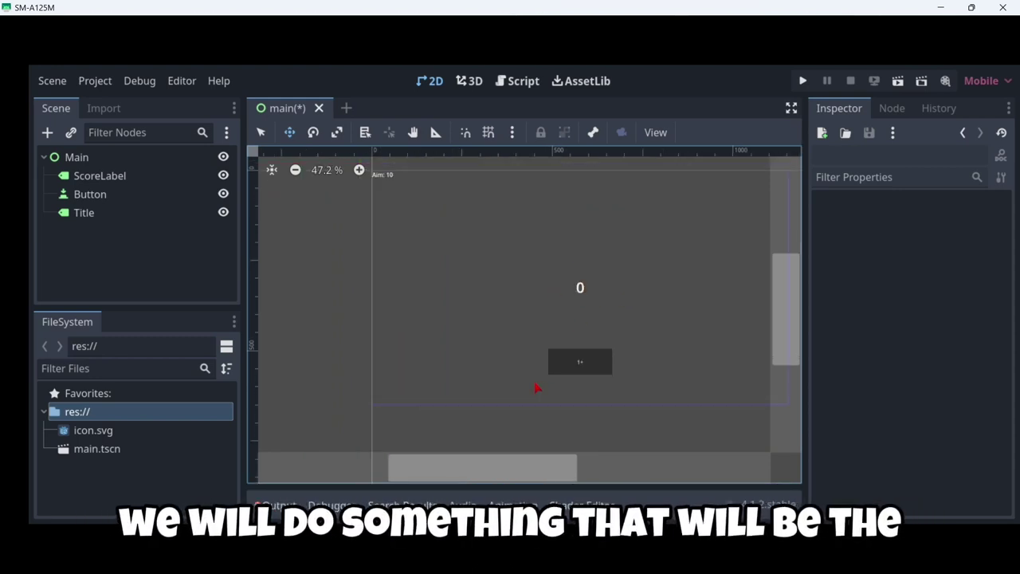
Step: Enable the font size theme override for the Title label and set it to 50 px
{"action": "left_click", "coordinate": [154, 215]}
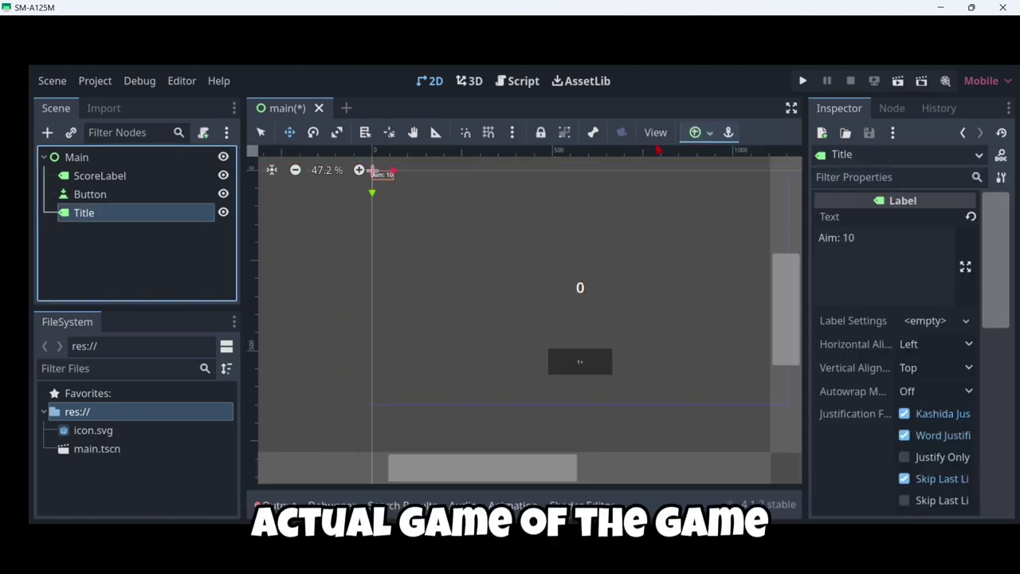
{"action": "scroll", "coordinate": [843, 333], "scroll_direction": "down", "scroll_amount": 10}
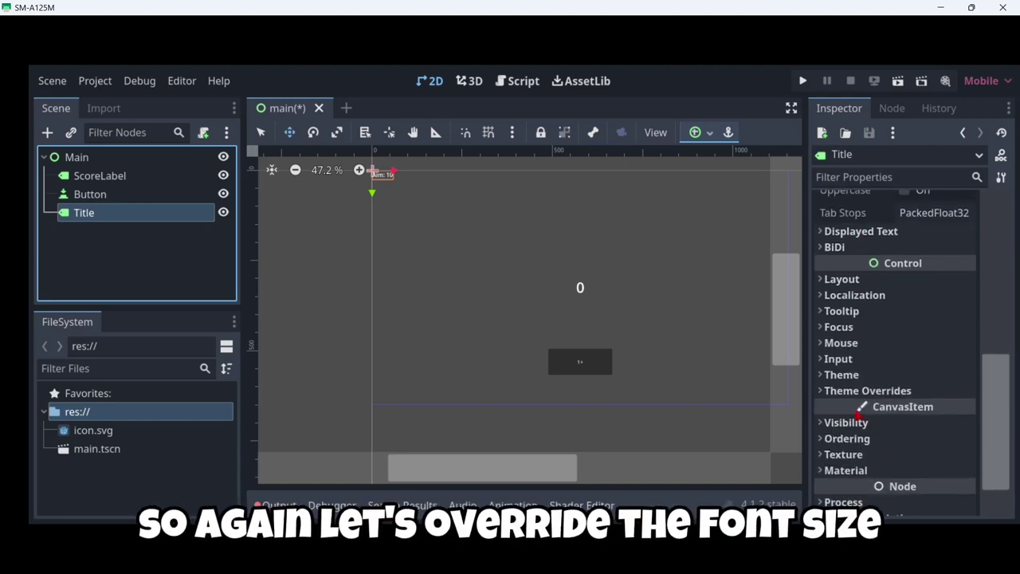
{"action": "left_click", "coordinate": [852, 394]}
{"action": "left_click", "coordinate": [847, 463]}
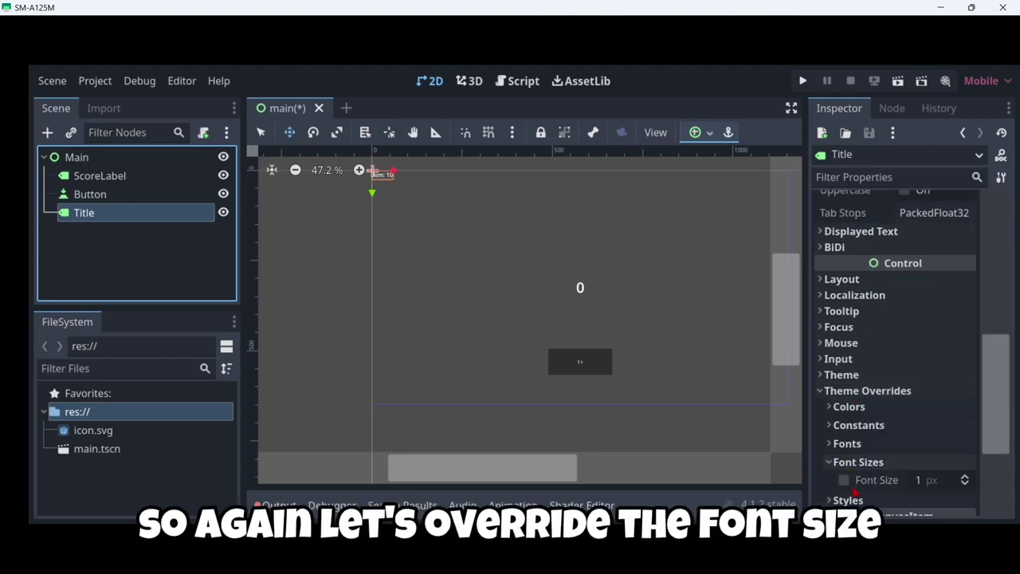
{"action": "left_click", "coordinate": [835, 480]}
{"action": "left_click", "coordinate": [921, 481]}
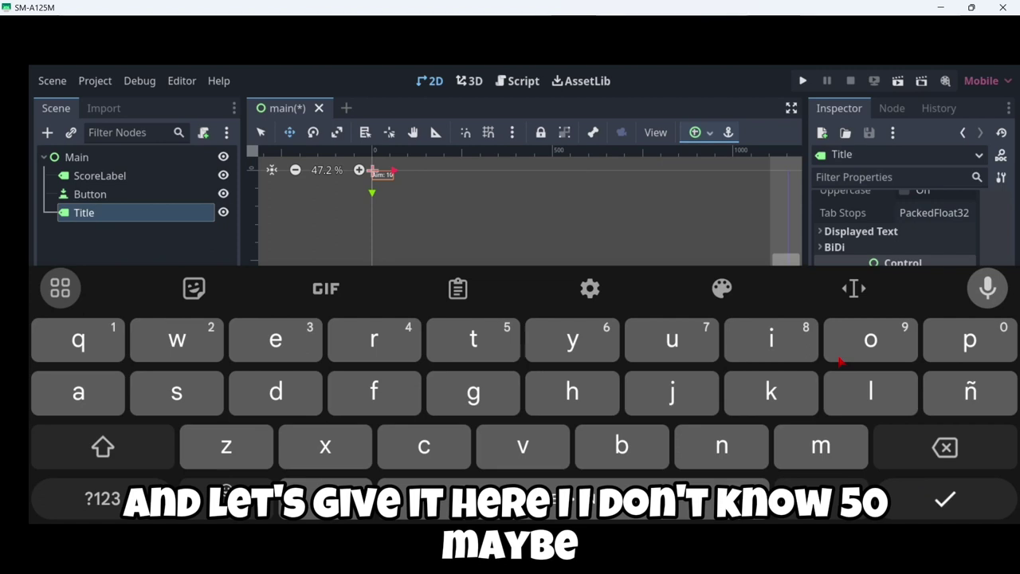
{"action": "left_click", "coordinate": [102, 499]}
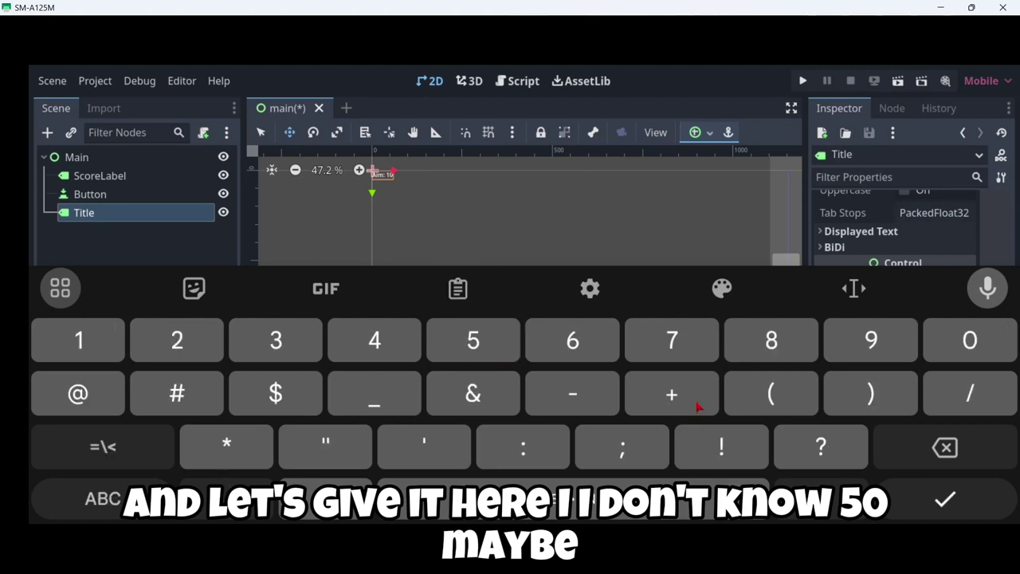
{"action": "left_click", "coordinate": [944, 497]}
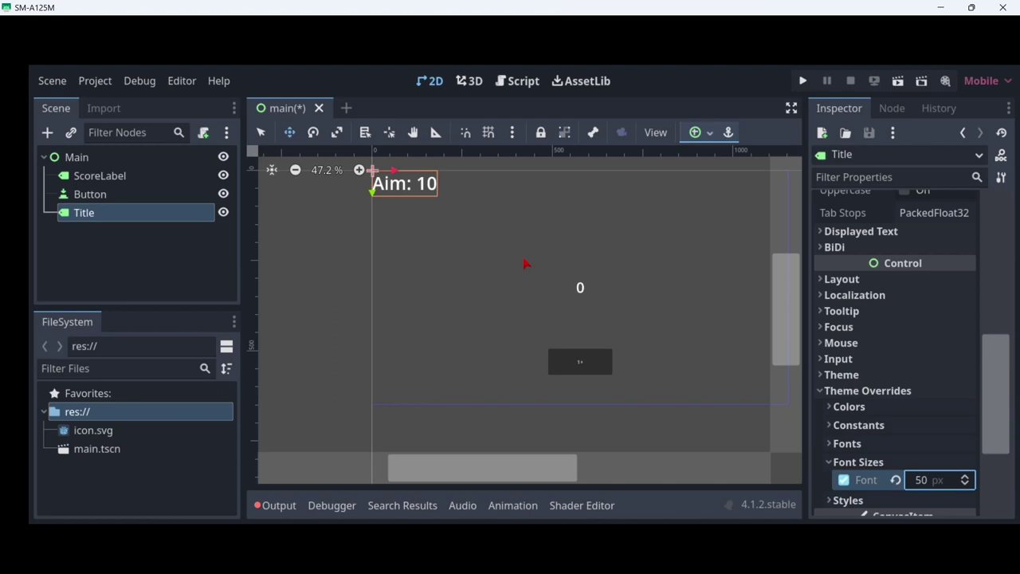
Step: Apply the Center Top anchor preset to the Title label, move it down slightly, and deselect the node
{"action": "left_click", "coordinate": [147, 218]}
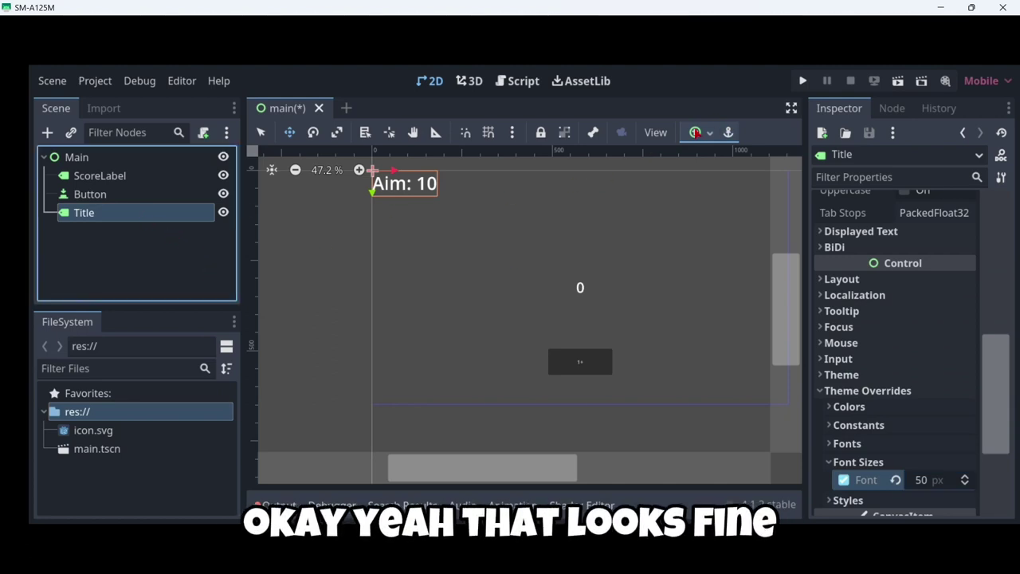
{"action": "left_click", "coordinate": [694, 132]}
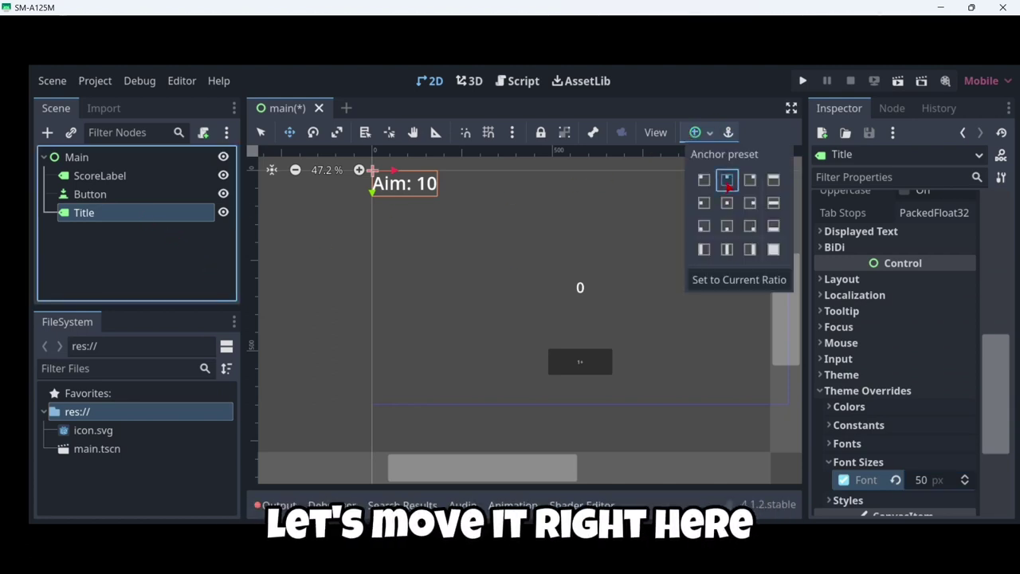
{"action": "left_click", "coordinate": [726, 183]}
{"action": "left_click", "coordinate": [548, 198]}
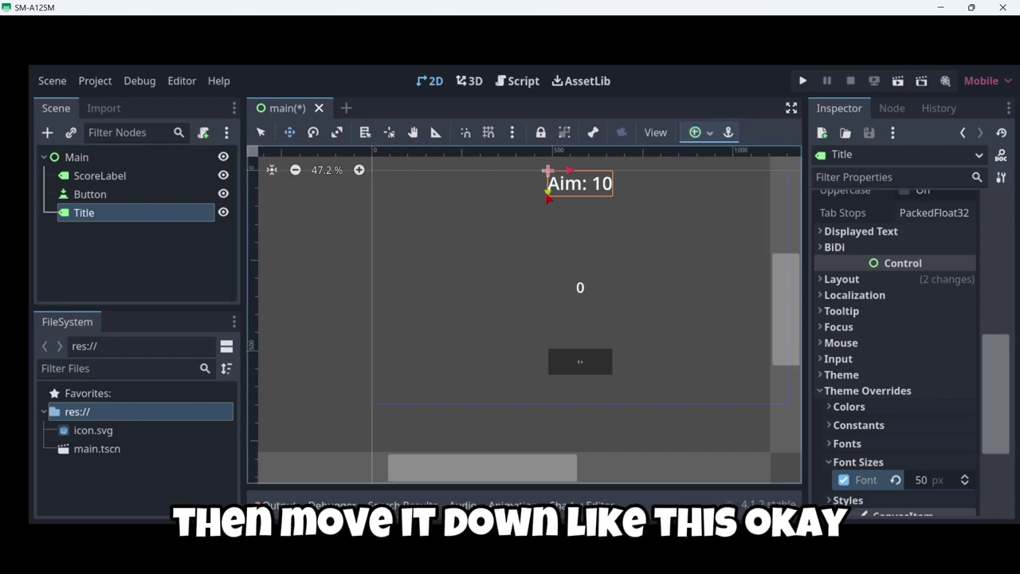
{"action": "left_click_drag", "start_coordinate": [548, 198], "coordinate": [551, 207]}
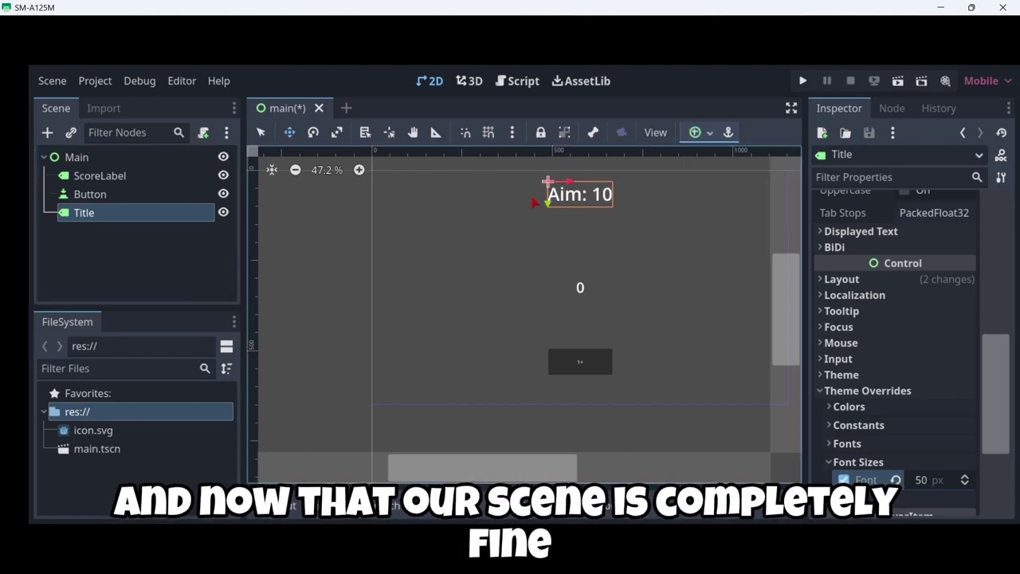
{"action": "left_click", "coordinate": [134, 269]}
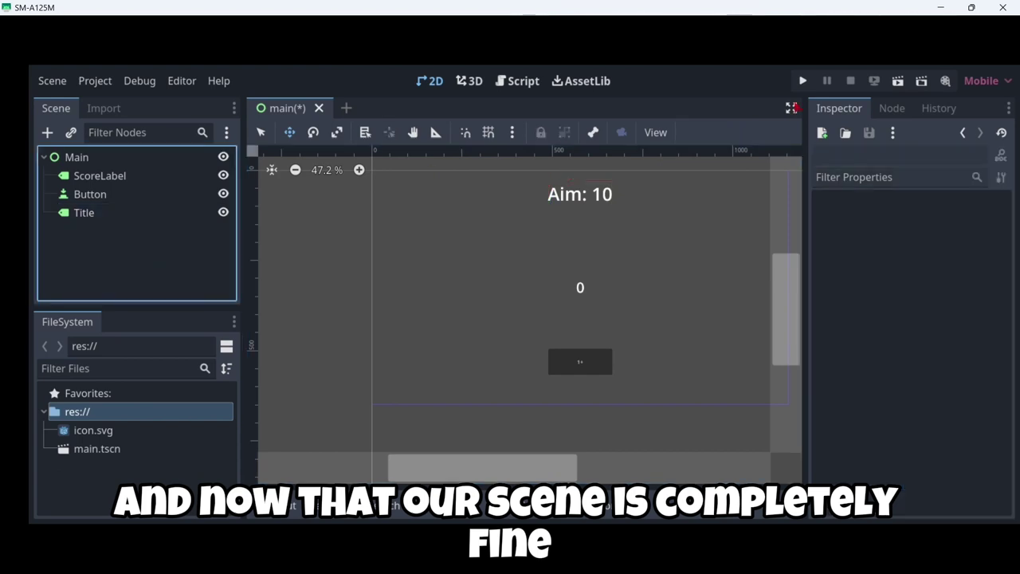
Step: Run the project to check the scene's layout, and return to the editor
{"action": "left_click", "coordinate": [802, 81]}
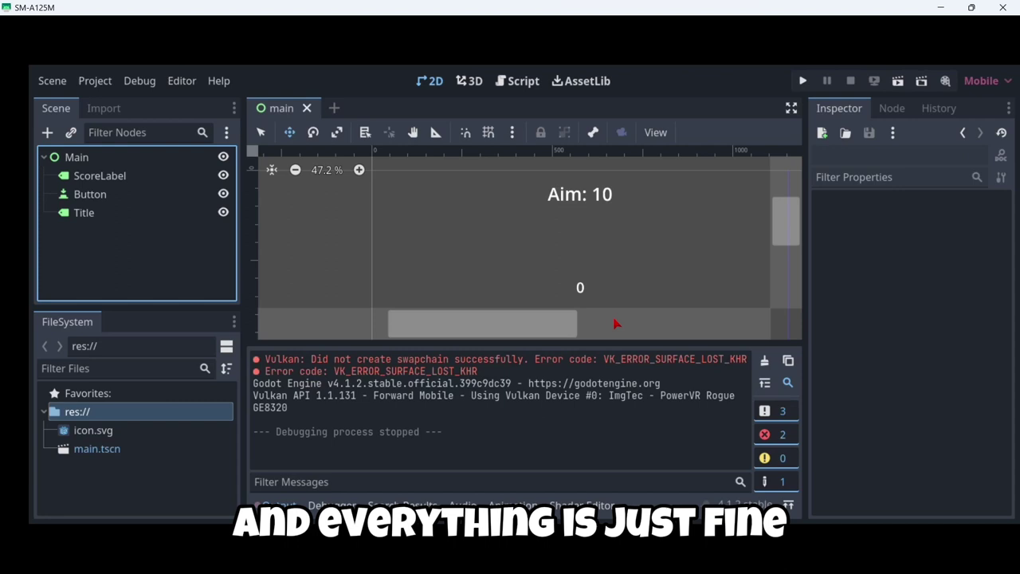
{"action": "scroll", "coordinate": [590, 254], "scroll_direction": "down", "scroll_amount": 2}
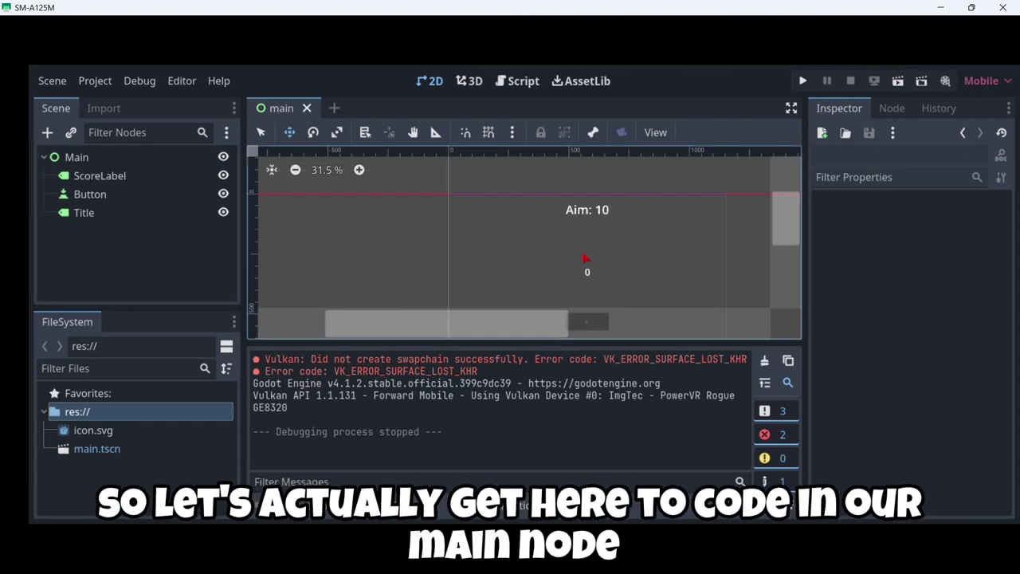
Step: Attach a new GDScript file main.gd to the Main node using the "Object: Empty" template
{"action": "left_click", "coordinate": [159, 158]}
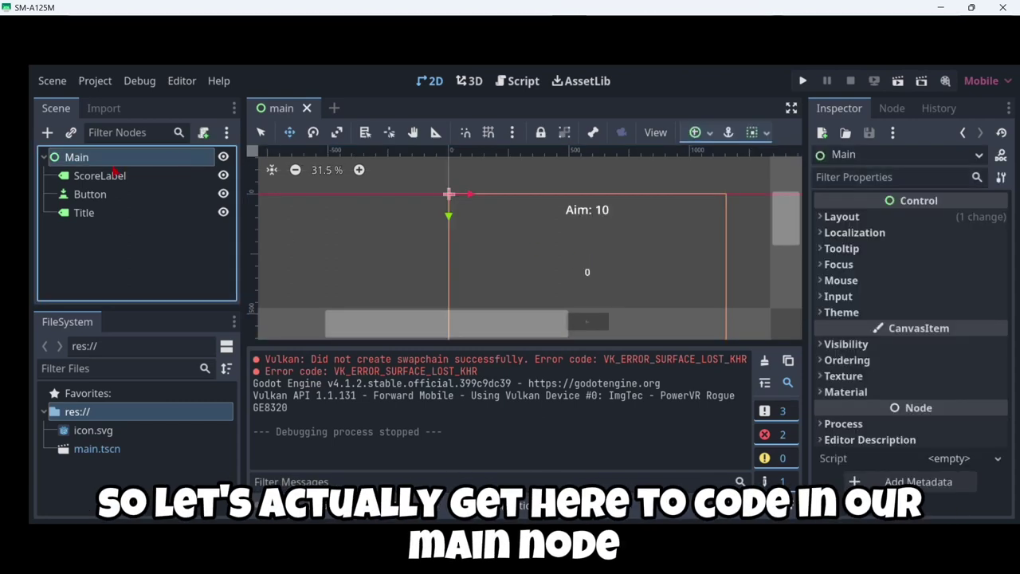
{"action": "left_click", "coordinate": [204, 133]}
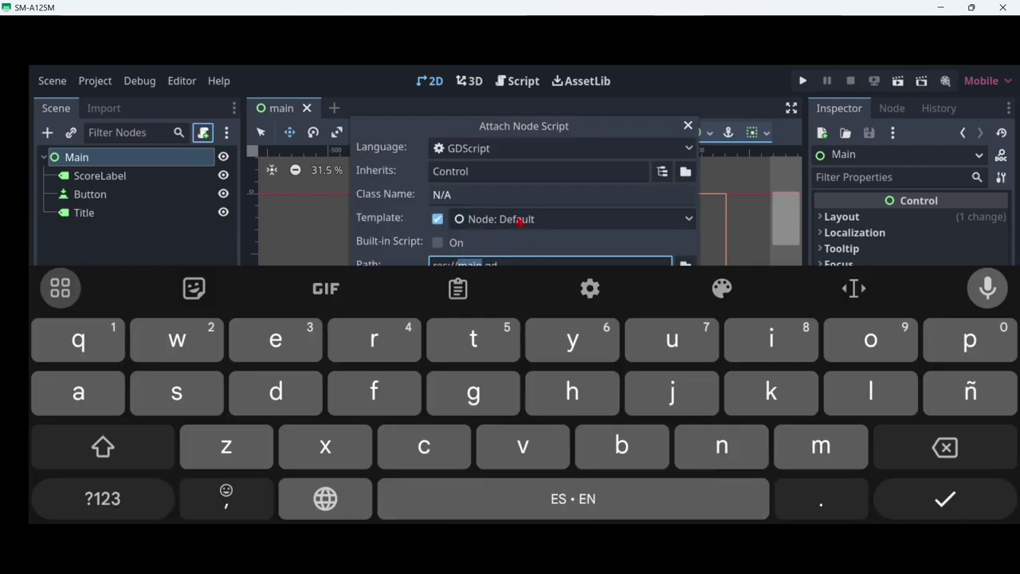
{"action": "left_click", "coordinate": [519, 222]}
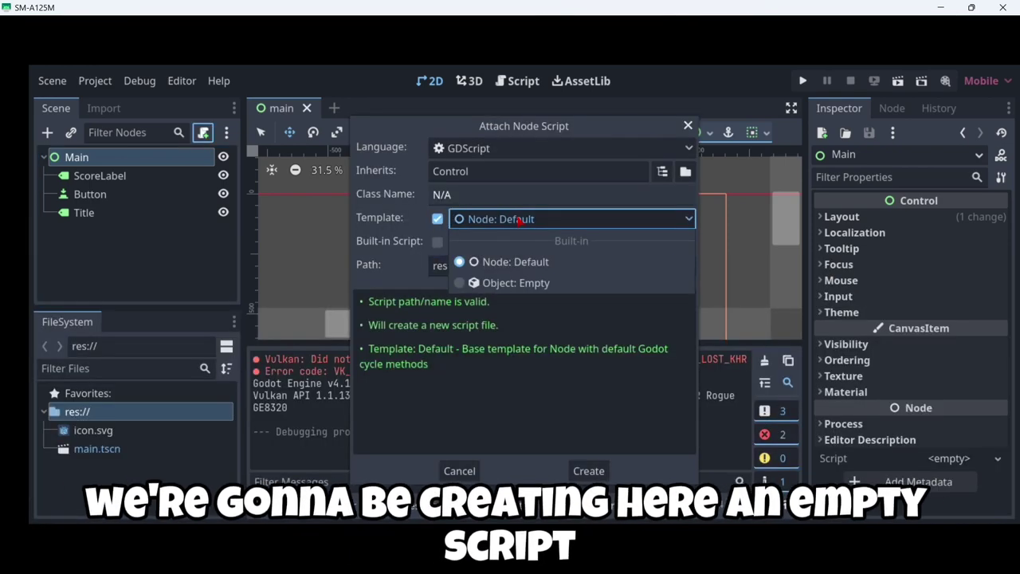
{"action": "left_click", "coordinate": [507, 283]}
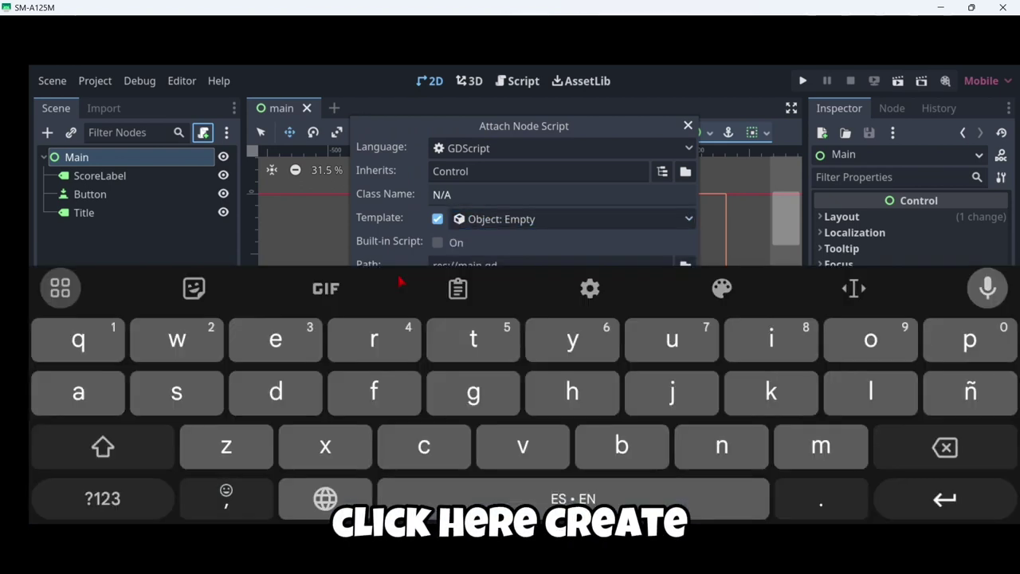
{"action": "left_click", "coordinate": [511, 189]}
{"action": "right_click", "coordinate": [509, 186]}
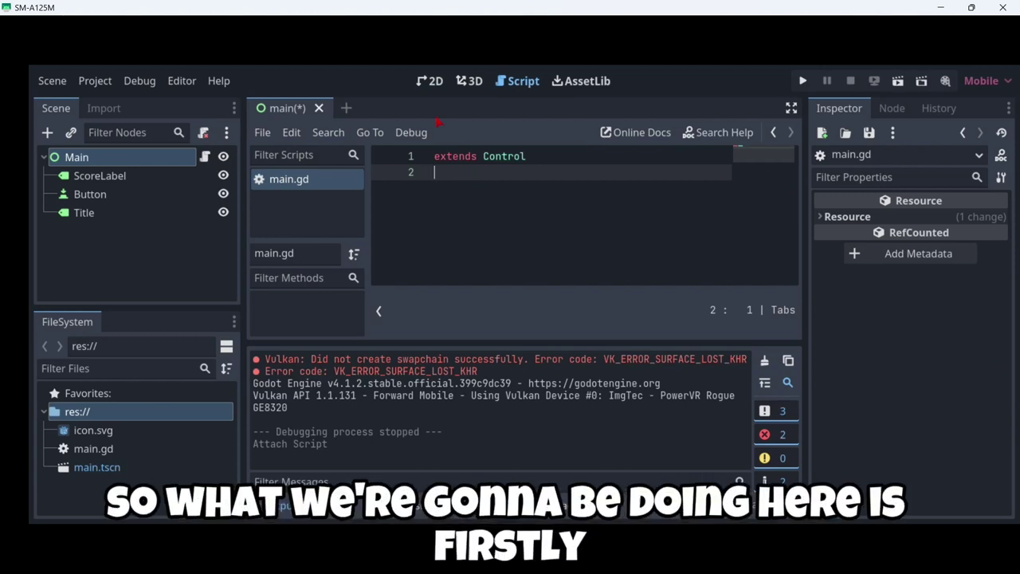
Step: Connect the Button's pressed() signal to the Main node with the receiver method _on_button_pressed
{"action": "left_click", "coordinate": [112, 199]}
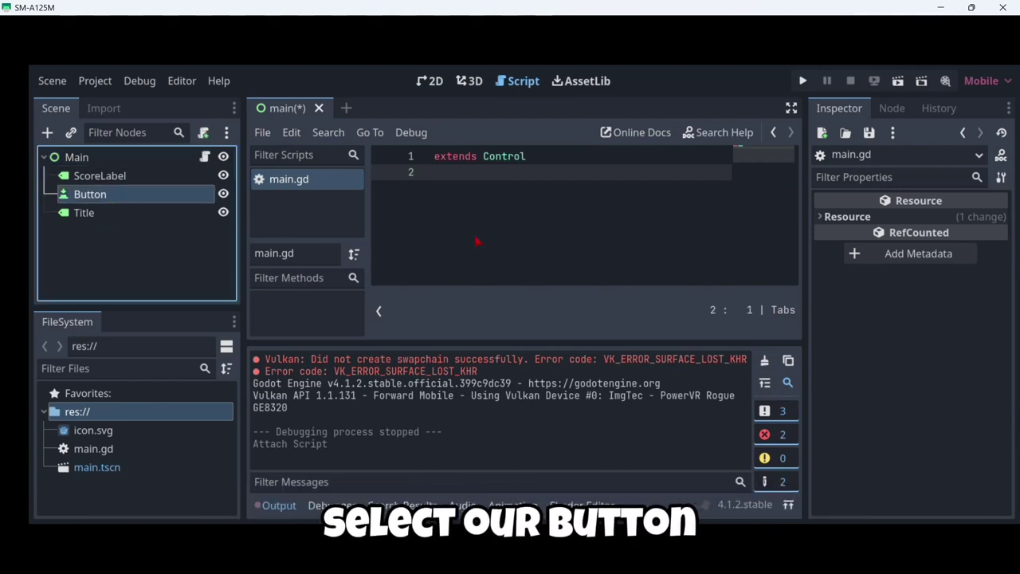
{"action": "left_click", "coordinate": [891, 109]}
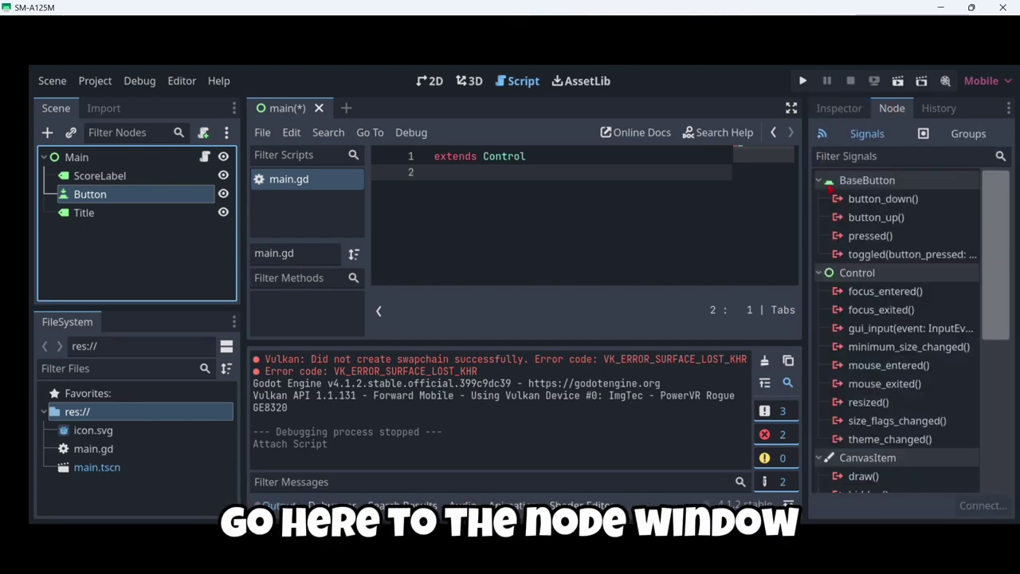
{"action": "left_click", "coordinate": [862, 237]}
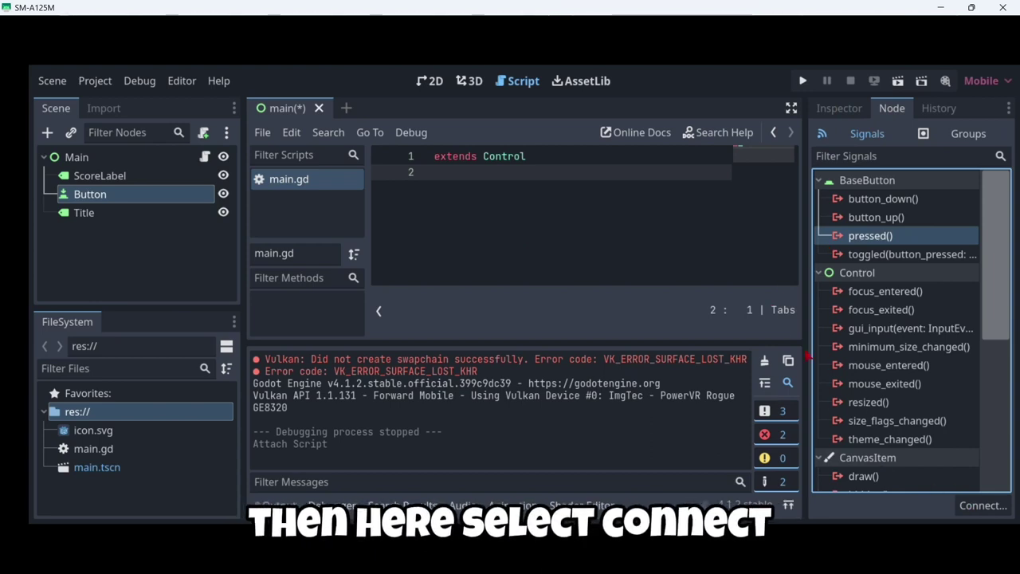
{"action": "left_click", "coordinate": [981, 506]}
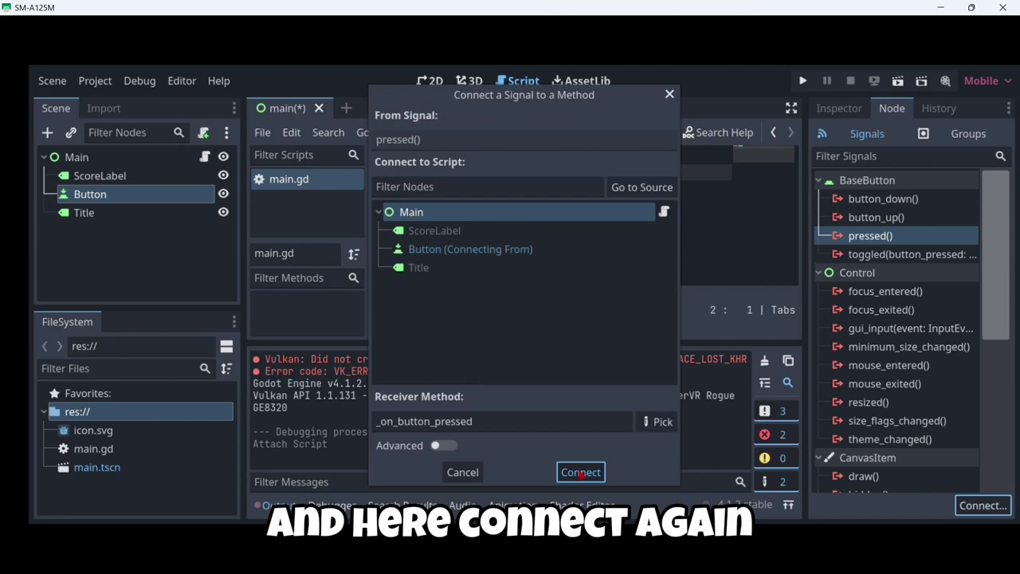
{"action": "left_click", "coordinate": [581, 473]}
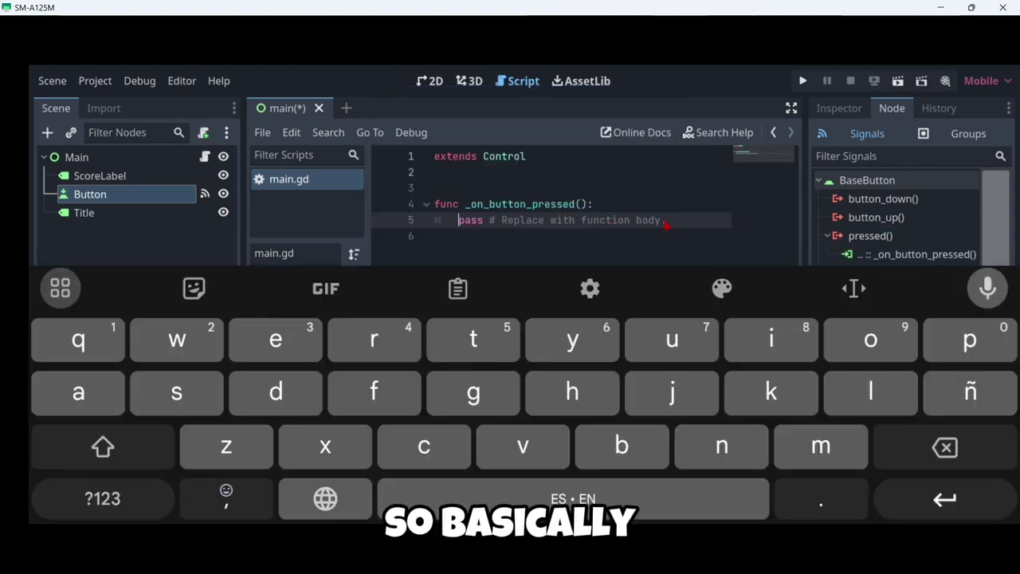
Step: Replace the placeholder body of _on_button_pressed() with print("SUBSCRIBE")
{"action": "left_click", "coordinate": [675, 224]}
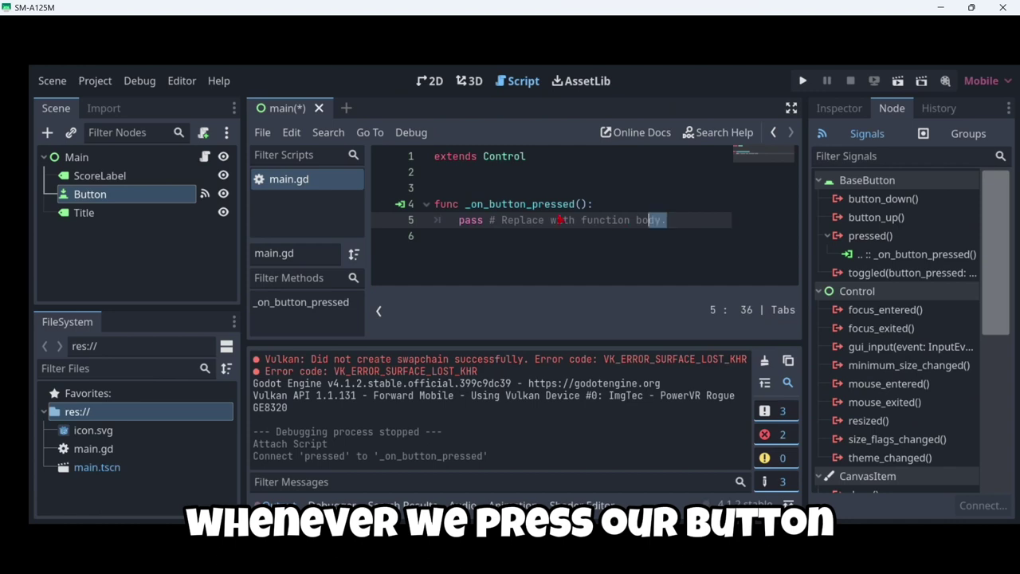
{"action": "left_click_drag", "start_coordinate": [560, 220], "coordinate": [452, 227]}
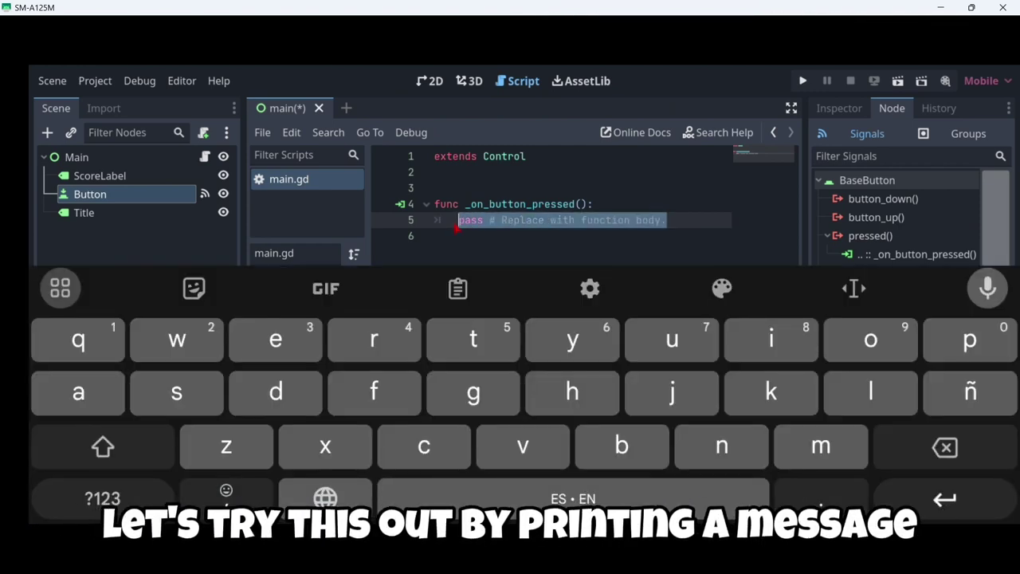
{"action": "type", "text": "print("}
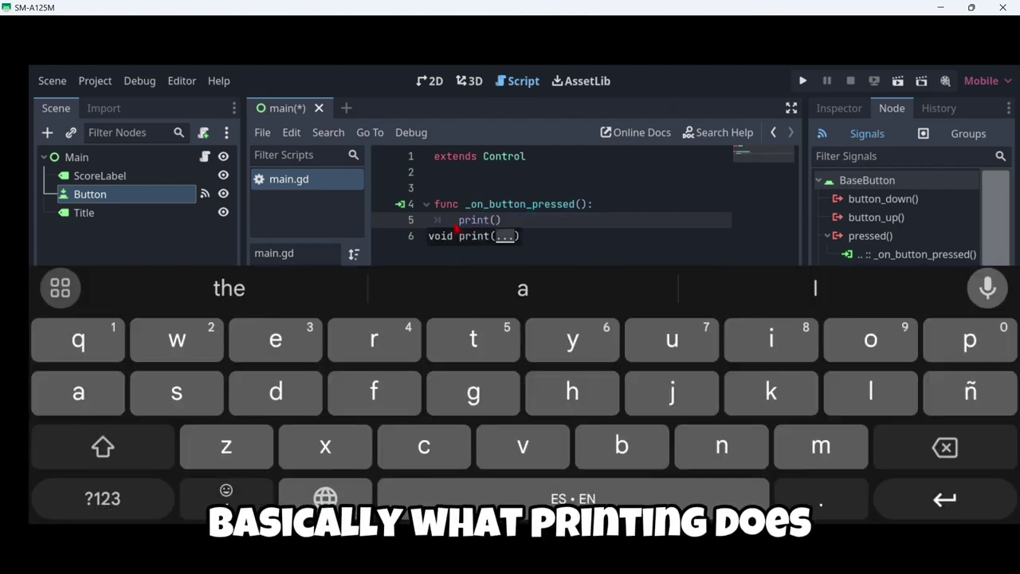
{"action": "type", "text": "\""}
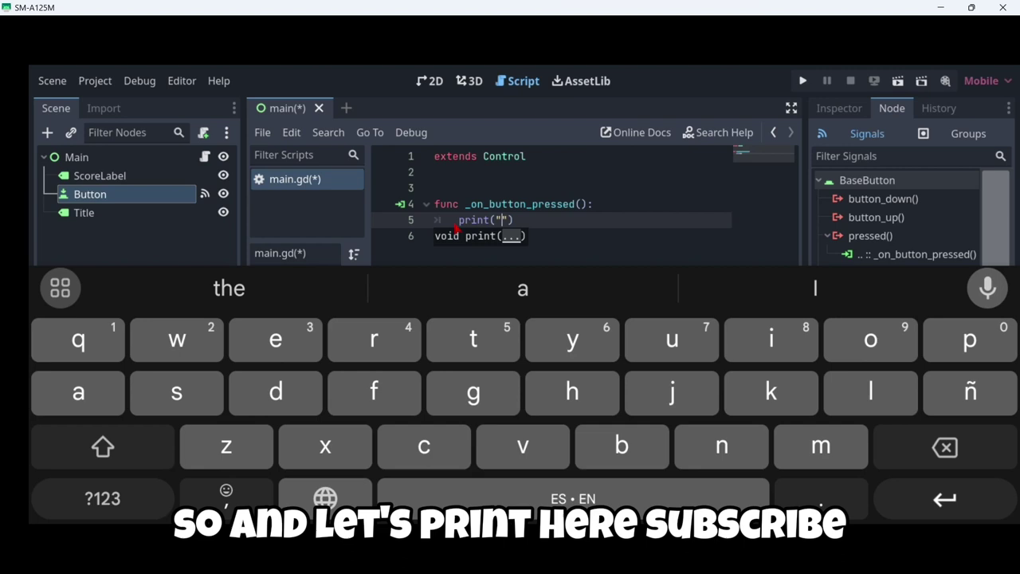
{"action": "type", "text": "BSCRI"}
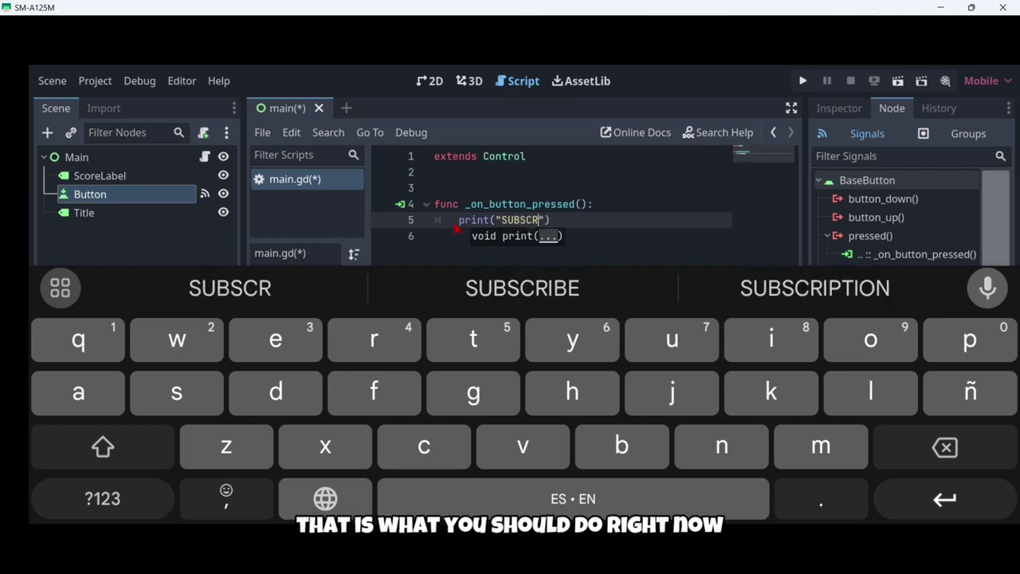
{"action": "type", "text": "BE"}
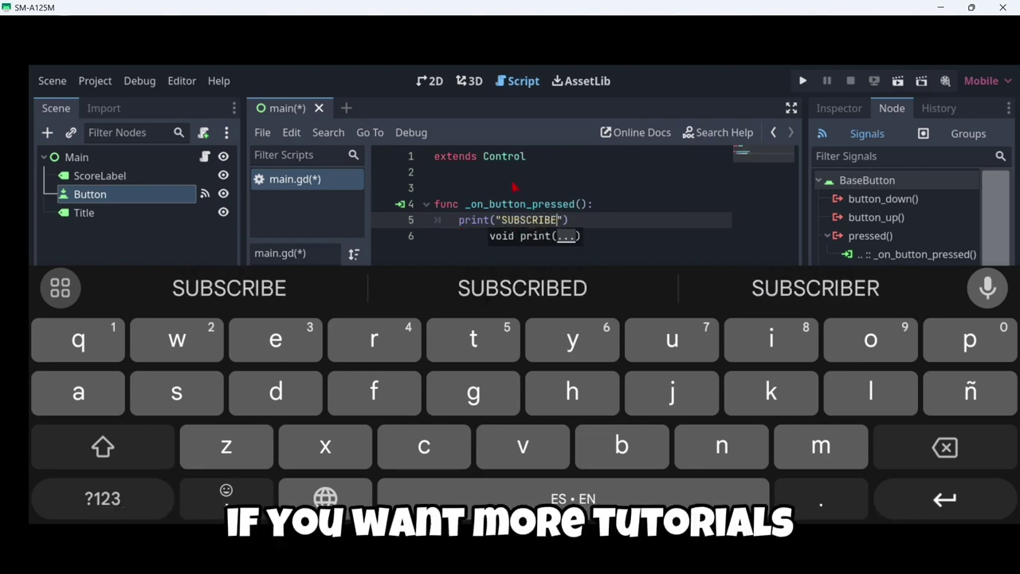
{"action": "left_click", "coordinate": [513, 187]}
{"action": "right_click", "coordinate": [653, 215]}
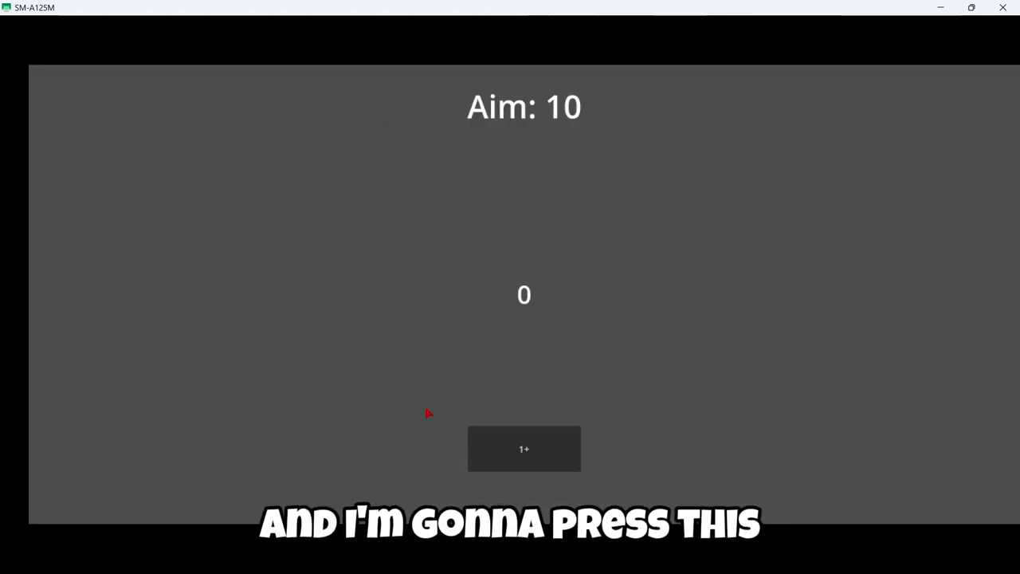
Step: Test the "1+" button three times in the running project and return to the editor to check the printed output
{"action": "left_click", "coordinate": [520, 450]}
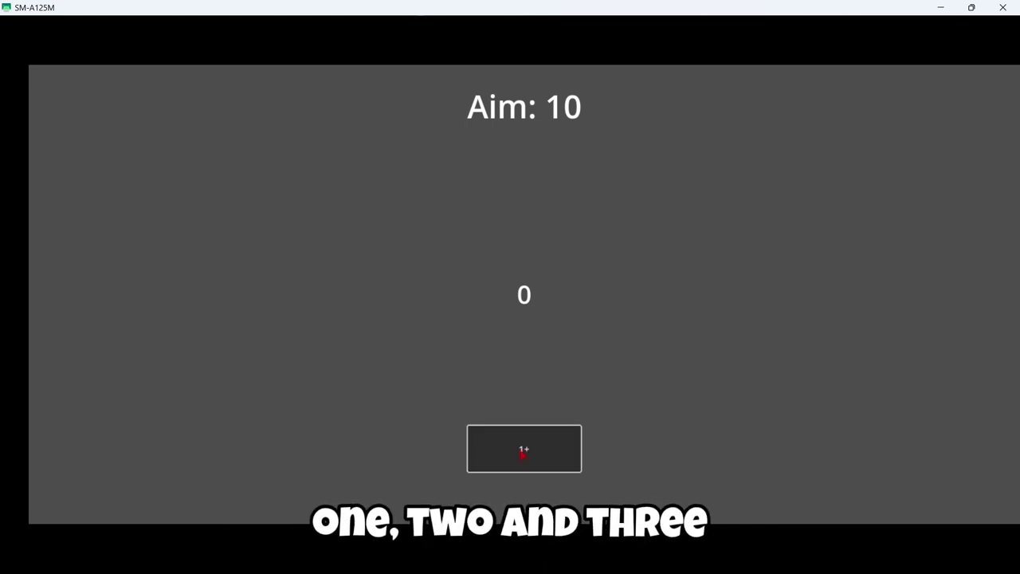
{"action": "right_click", "coordinate": [521, 452]}
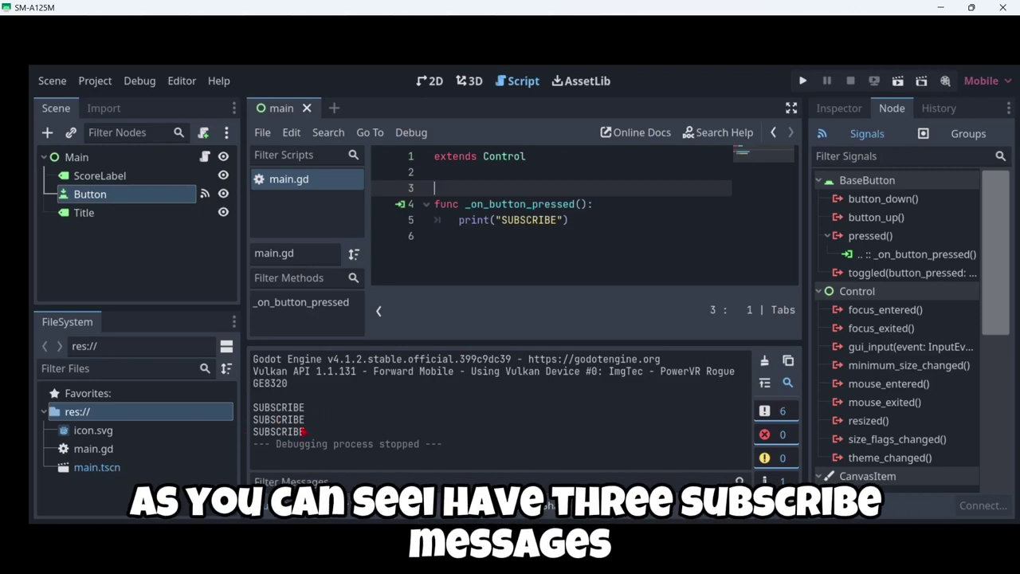
Step: Declare the variable score with an initial value of 0 between the extends line and _on_button_pressed() in main.gd
{"action": "key", "text": "BackSpace"}
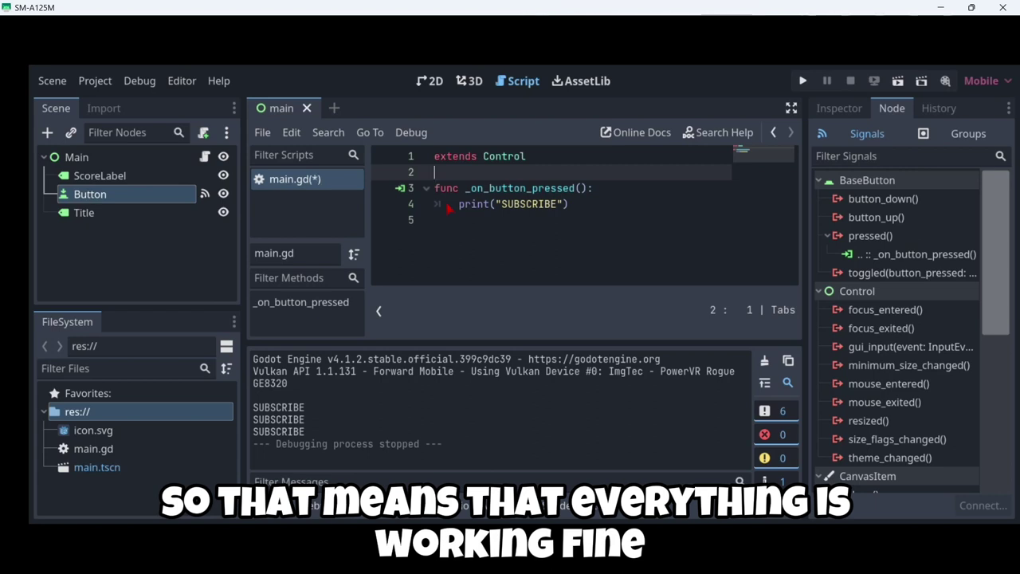
{"action": "key", "text": "Return"}
{"action": "key", "text": "Return"}
{"action": "key", "text": "Up"}
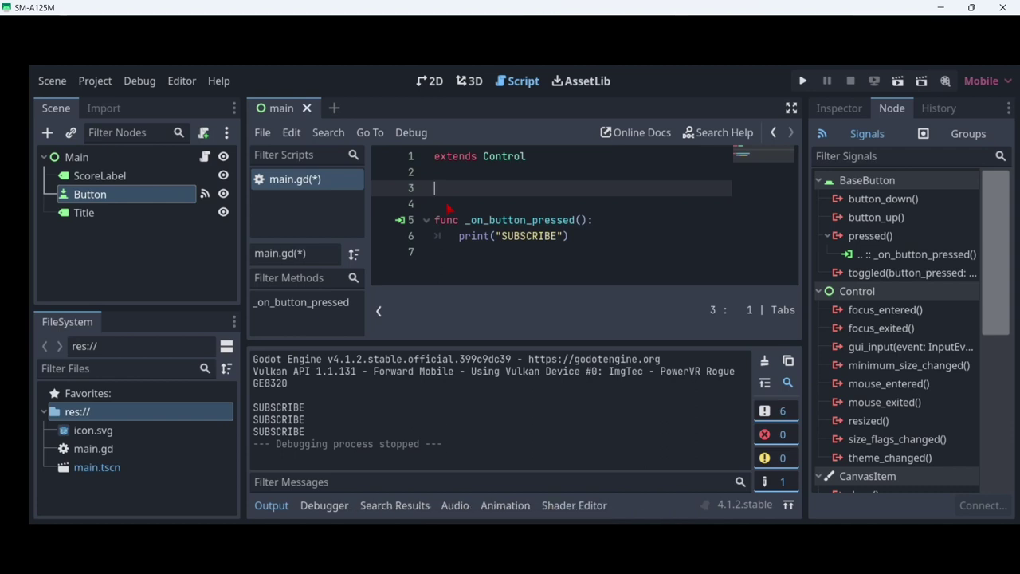
{"action": "type", "text": "var score"}
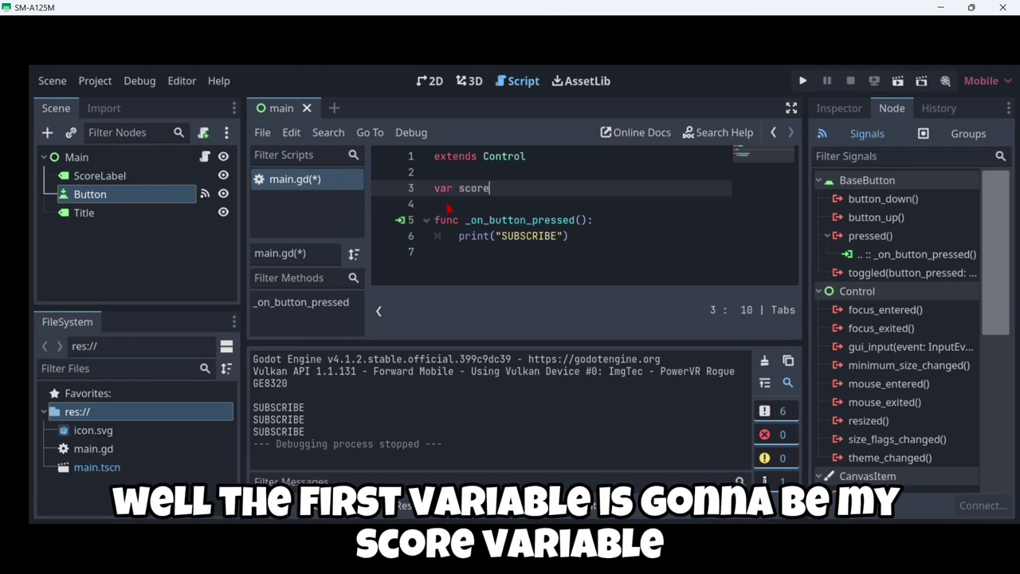
{"action": "type", "text": " = 0"}
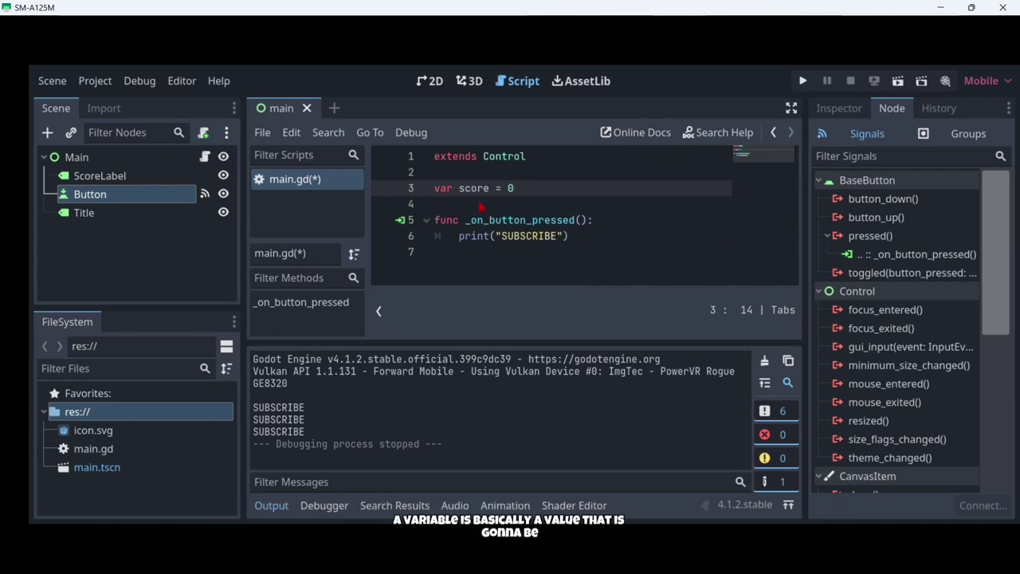
{"action": "left_click_drag", "start_coordinate": [490, 189], "coordinate": [438, 191]}
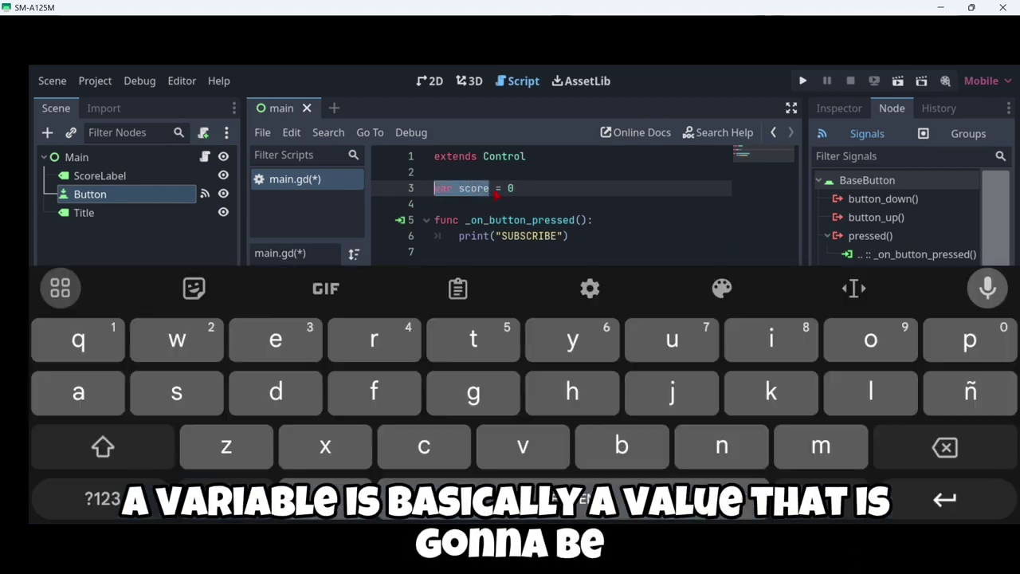
{"action": "left_click", "coordinate": [498, 191]}
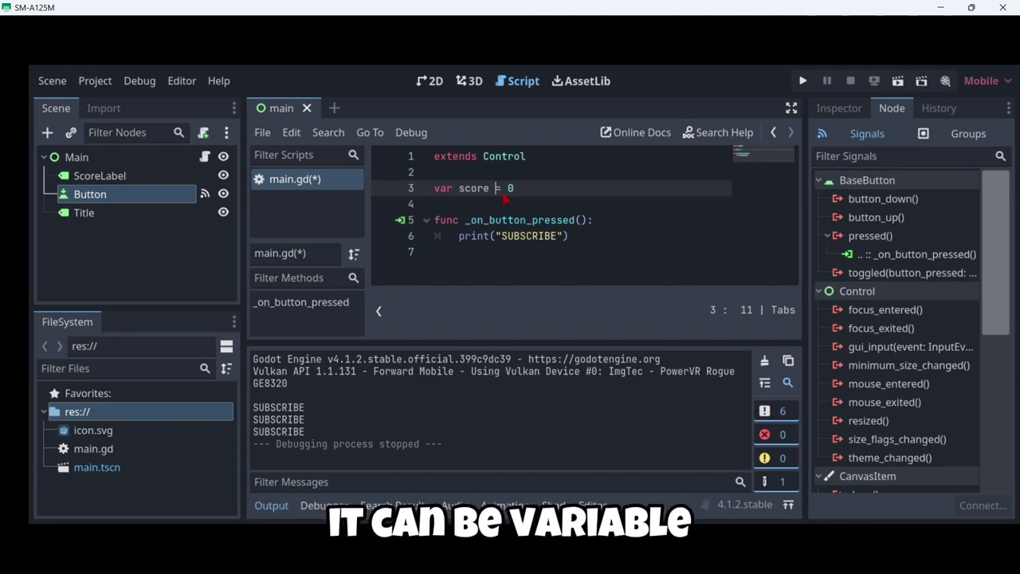
Step: Replace the print("SUBSCRIBE") line in _on_button_pressed() with score += 1
{"action": "left_click_drag", "start_coordinate": [570, 238], "coordinate": [459, 244]}
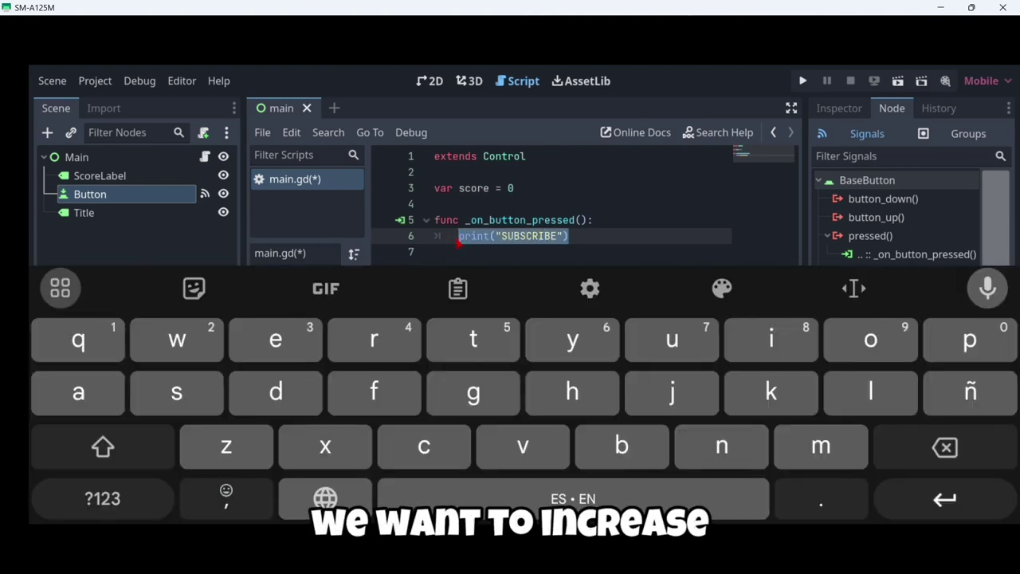
{"action": "type", "text": "score "}
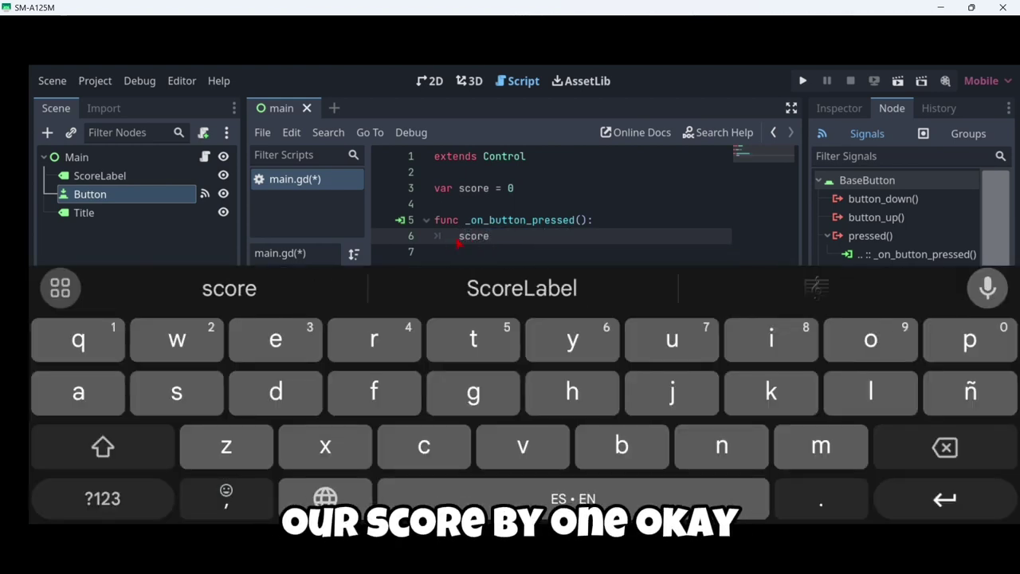
{"action": "type", "text": "+="}
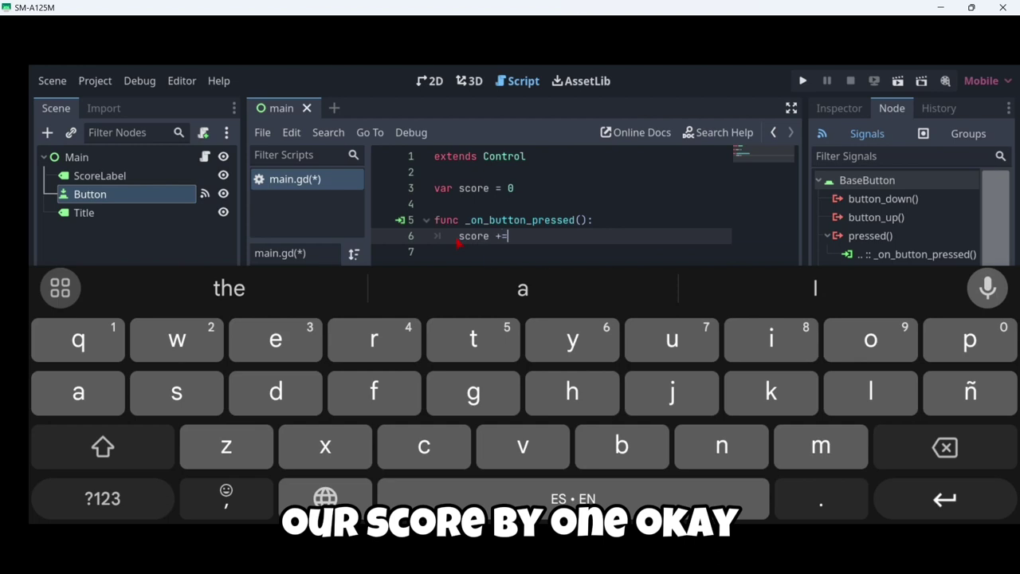
{"action": "type", "text": " 1"}
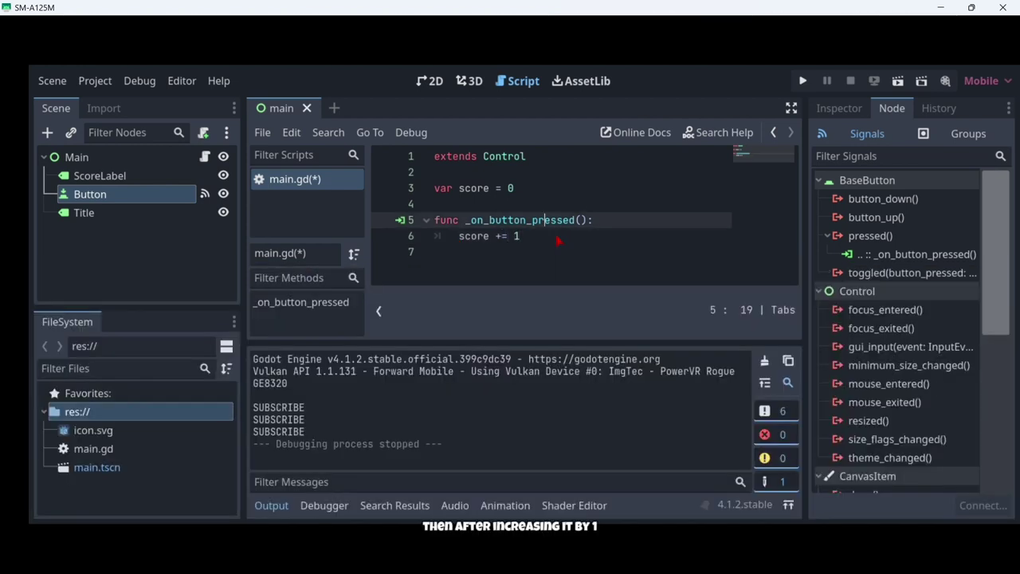
Step: Add the line $ScoreLabel.text = str(score) below the score increment in _on_button_pressed()
{"action": "left_click", "coordinate": [556, 237]}
{"action": "key", "text": "Return"}
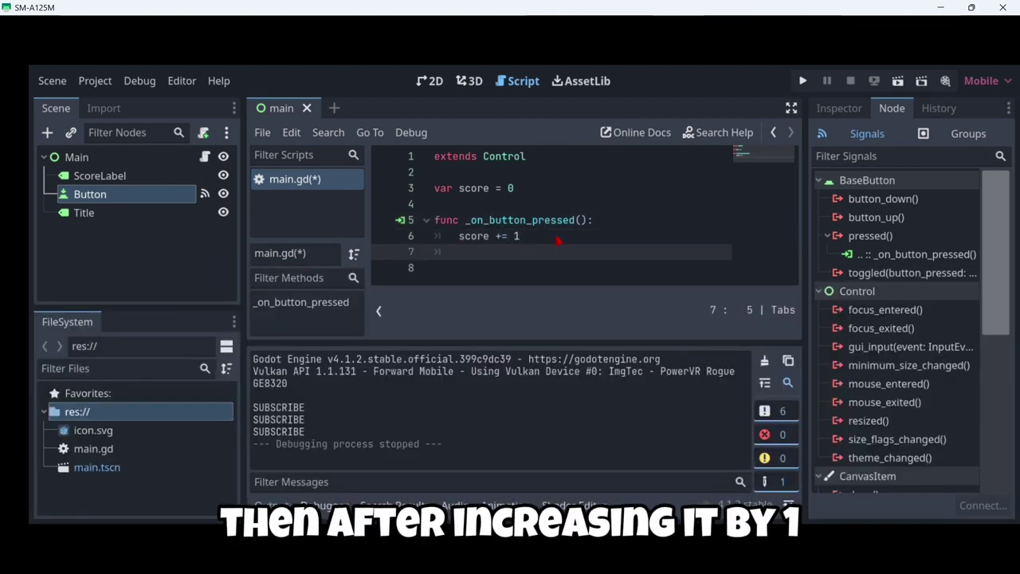
{"action": "type", "text": "$ScoreLabel"}
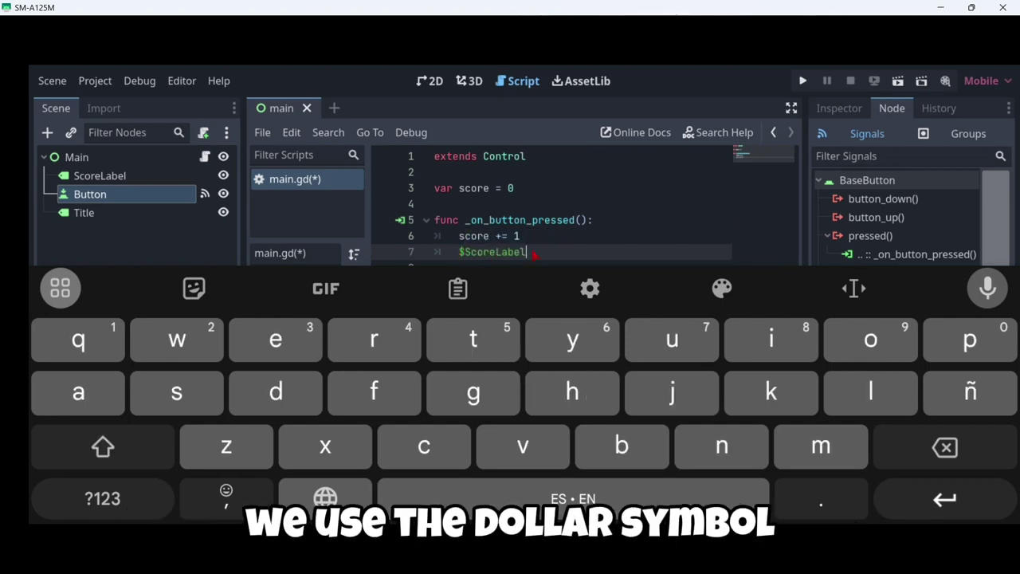
{"action": "type", "text": ".te"}
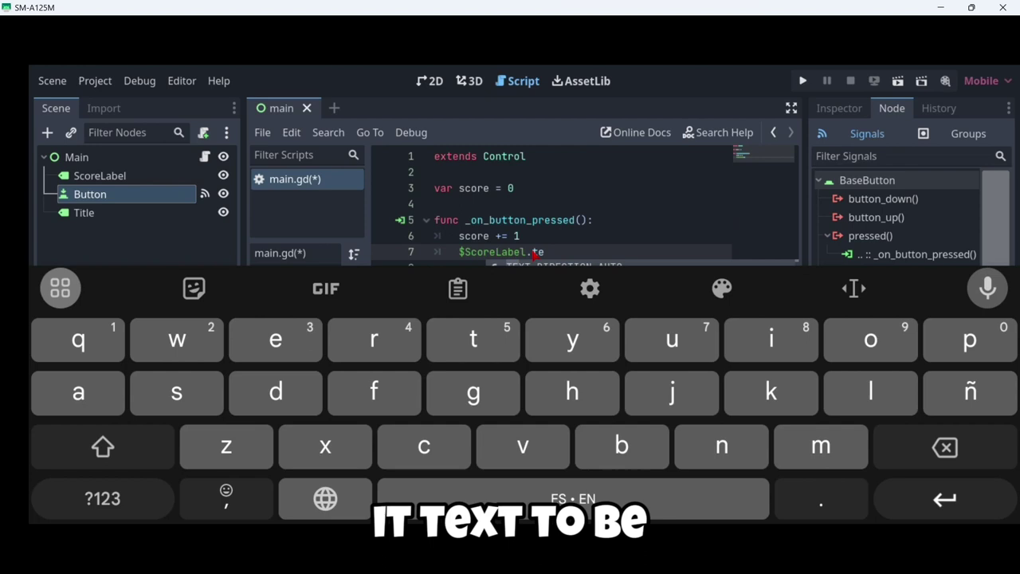
{"action": "type", "text": "xt"}
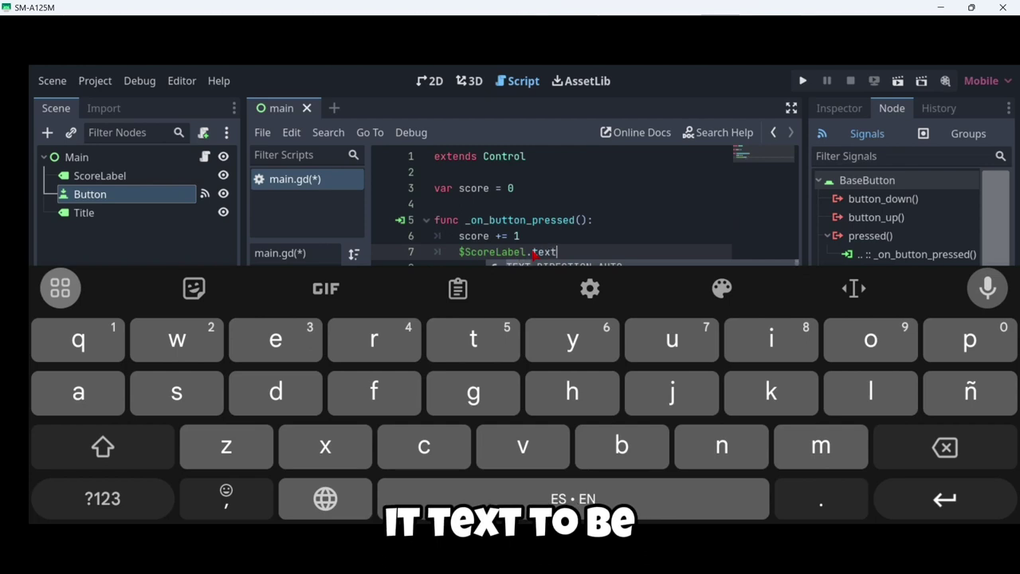
{"action": "type", "text": " = sd"}
{"action": "key", "text": "BackSpace"}
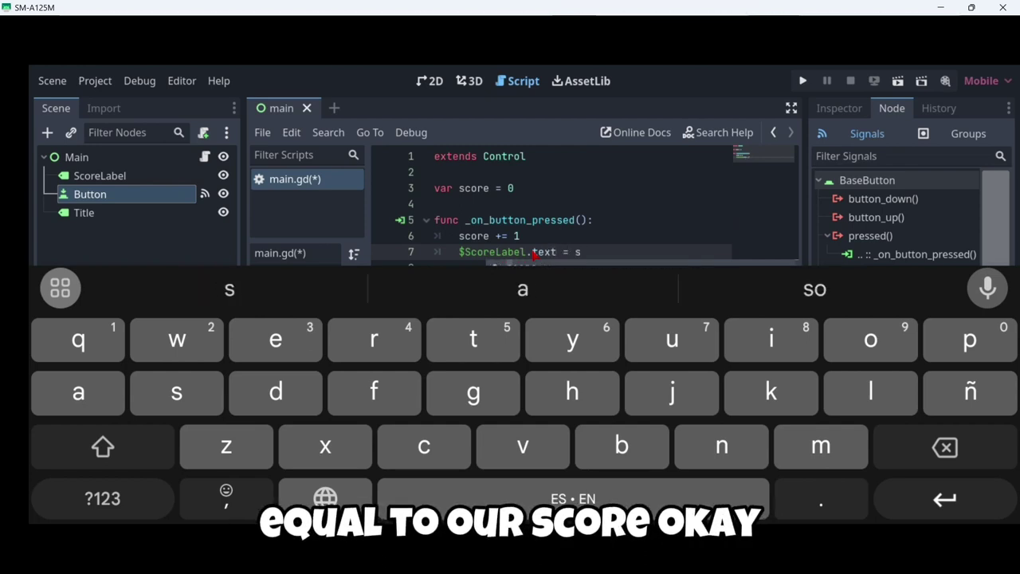
{"action": "type", "text": "tr("}
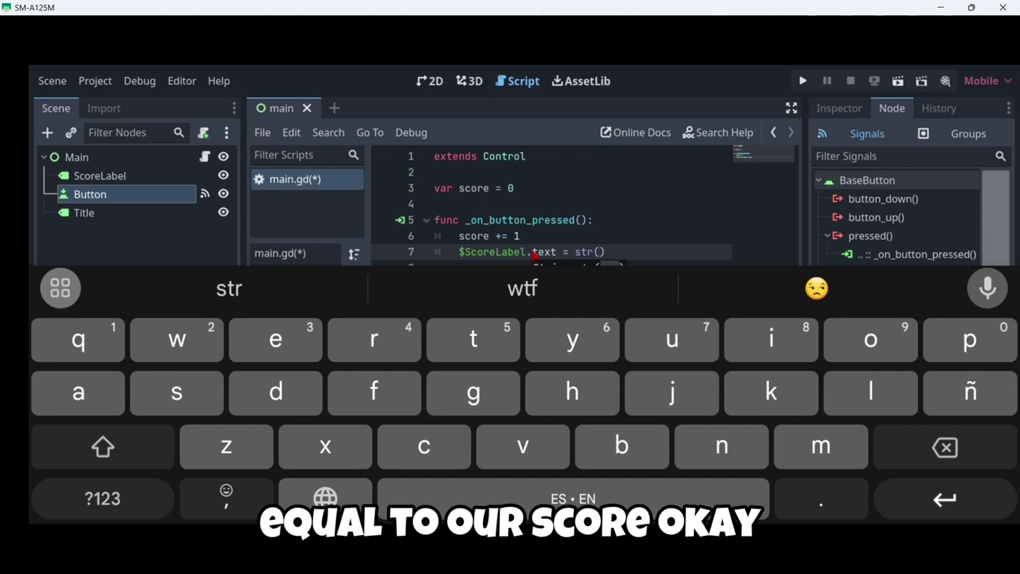
{"action": "type", "text": "score"}
{"action": "left_click", "coordinate": [573, 243]}
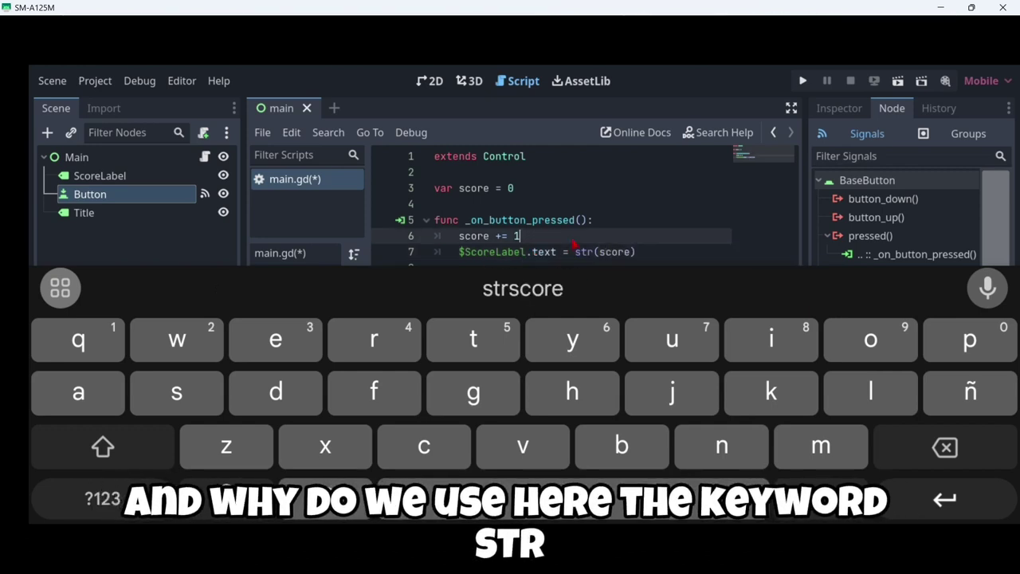
{"action": "key", "text": "Escape"}
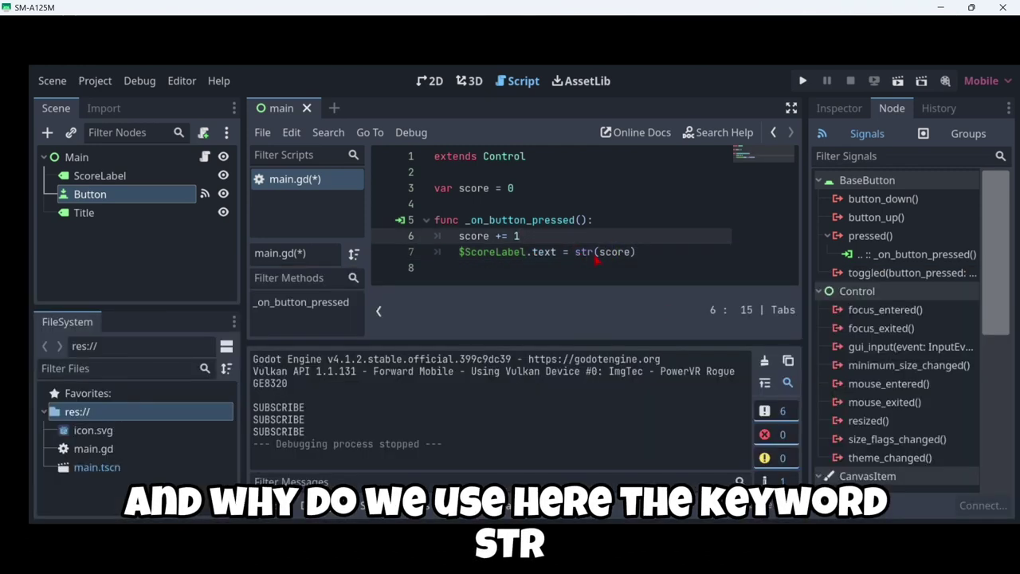
{"action": "left_click", "coordinate": [521, 190]}
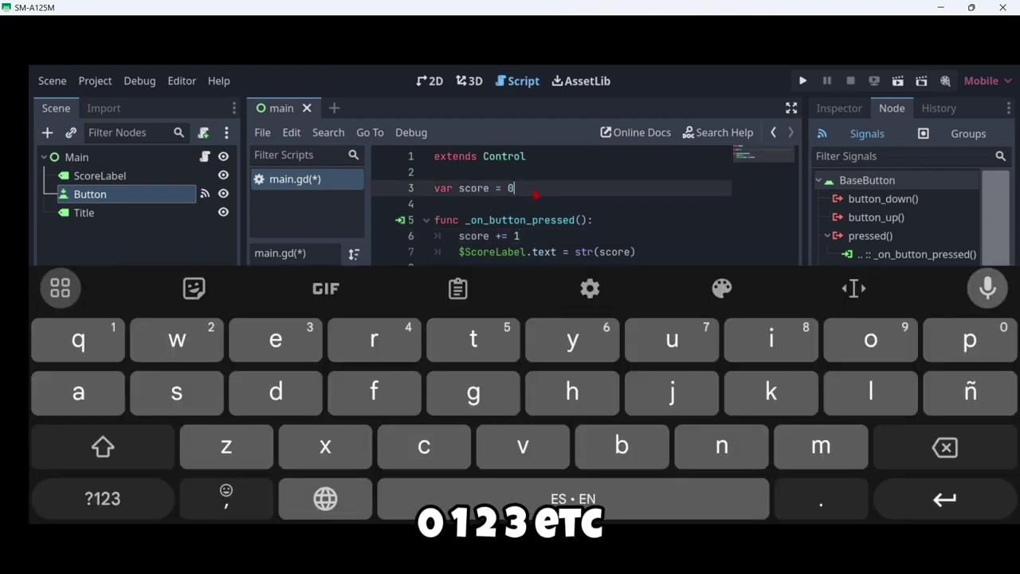
{"action": "right_click", "coordinate": [579, 223]}
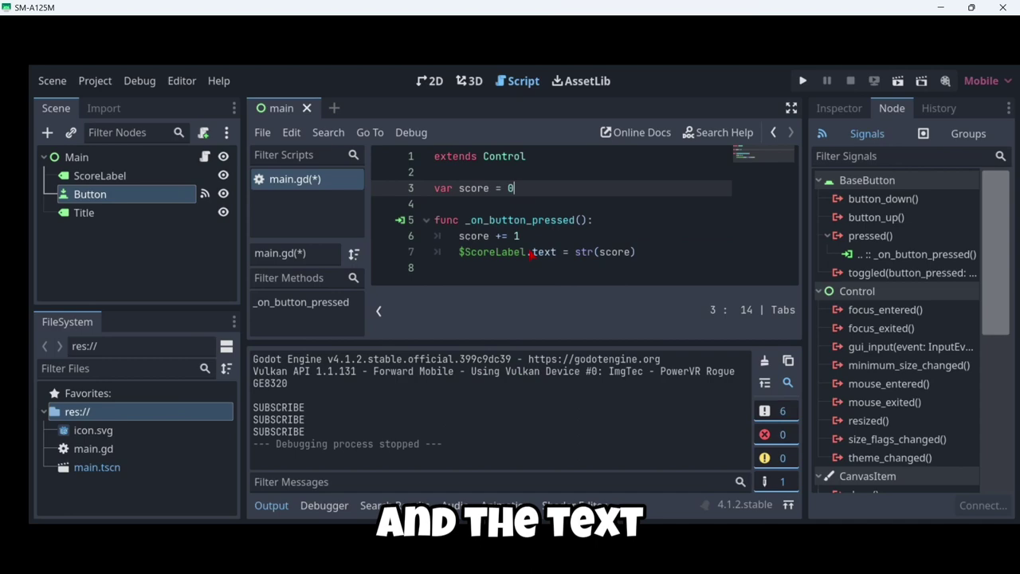
{"action": "left_click_drag", "start_coordinate": [531, 253], "coordinate": [602, 257]}
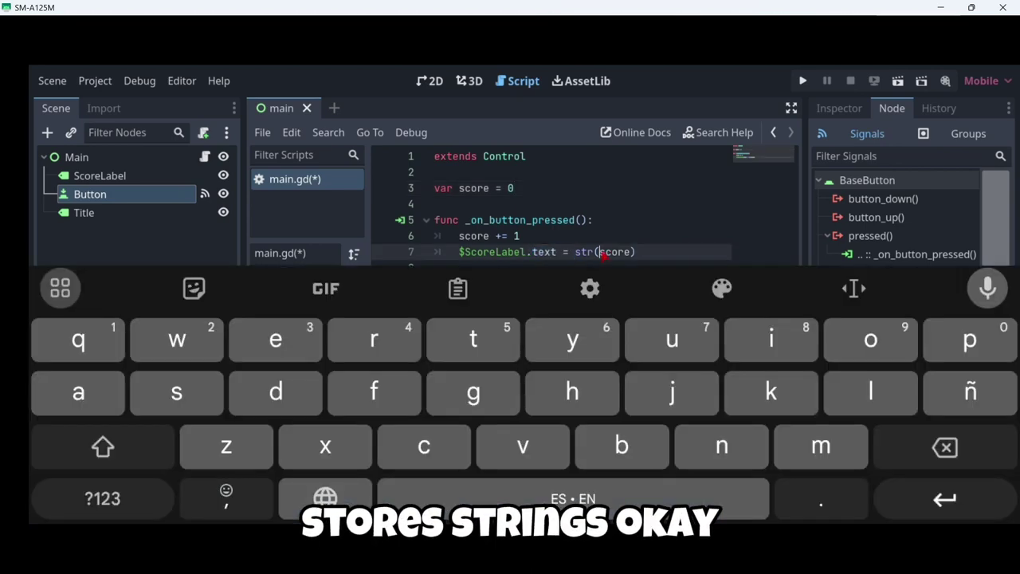
{"action": "right_click", "coordinate": [602, 254]}
{"action": "left_click_drag", "start_coordinate": [461, 190], "coordinate": [507, 191]}
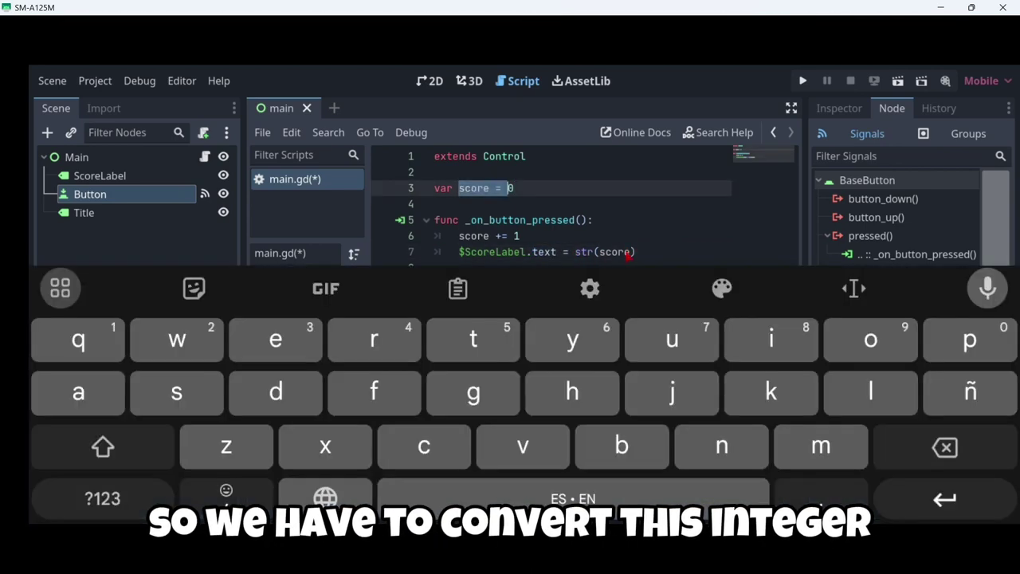
{"action": "left_click_drag", "start_coordinate": [587, 252], "coordinate": [634, 252]}
{"action": "right_click", "coordinate": [636, 253]}
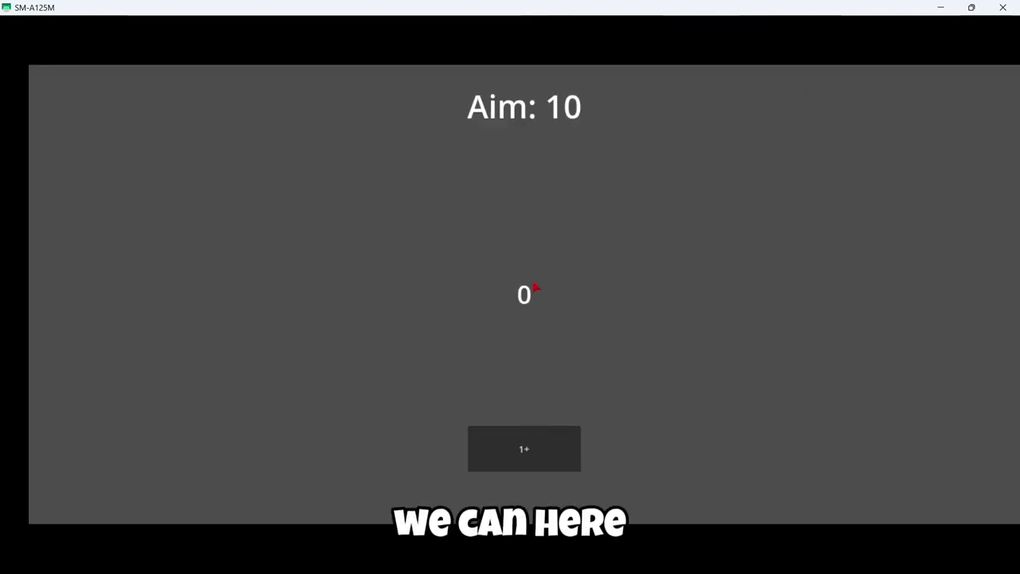
Step: Test the "1+" button in the running project by counting past the aim of 10, and return to the editor
{"action": "left_click", "coordinate": [558, 451]}
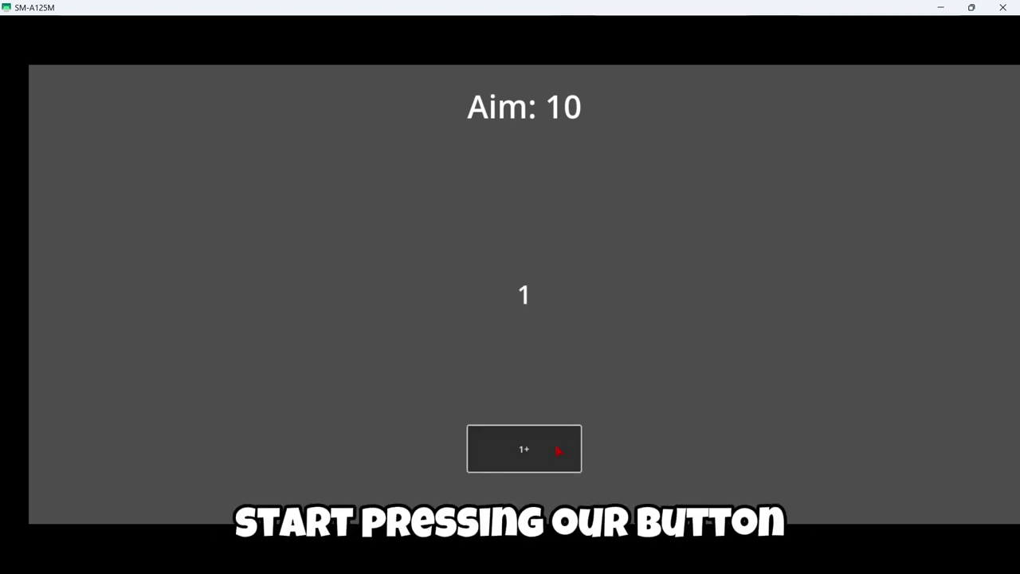
{"action": "left_click", "coordinate": [559, 452]}
{"action": "double_click", "coordinate": [553, 453]}
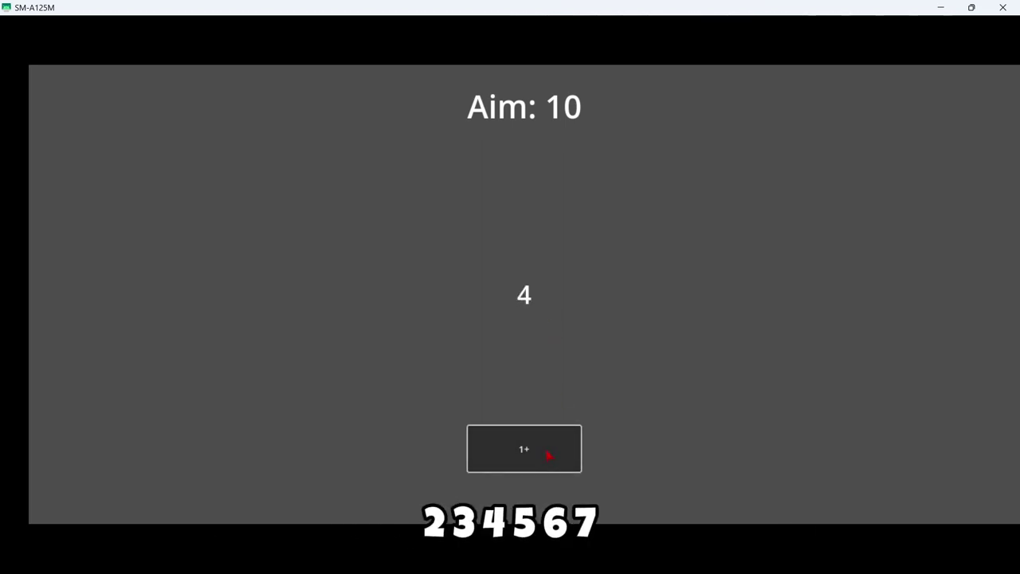
{"action": "double_click", "coordinate": [548, 454]}
{"action": "left_click", "coordinate": [548, 454]}
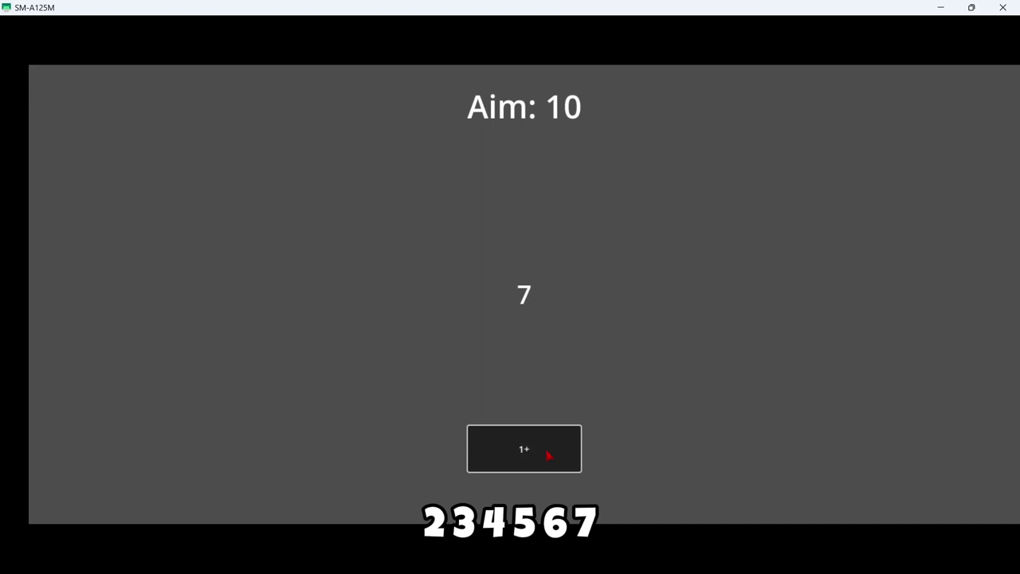
{"action": "double_click", "coordinate": [548, 454]}
{"action": "double_click", "coordinate": [548, 454]}
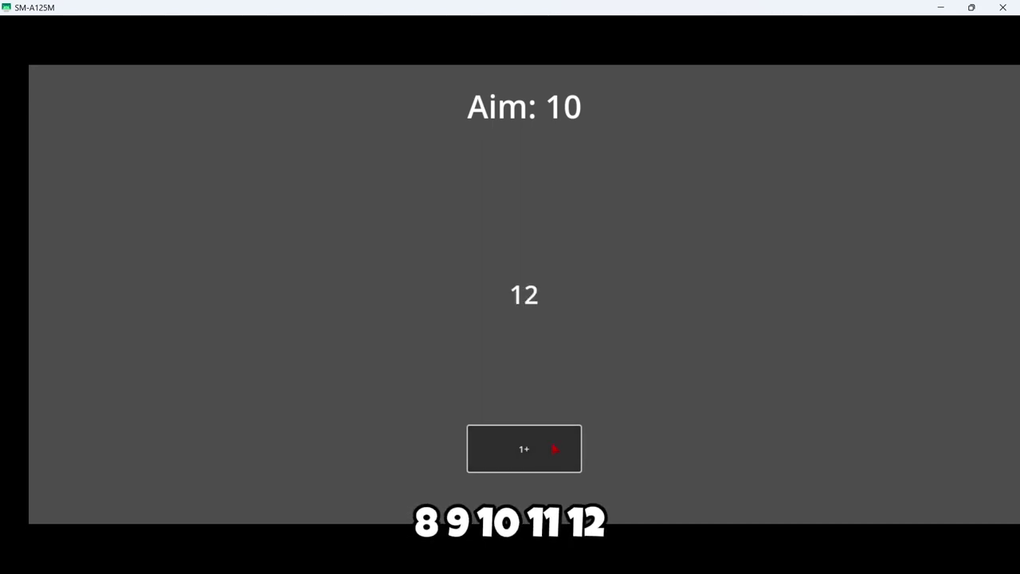
{"action": "right_click", "coordinate": [591, 274]}
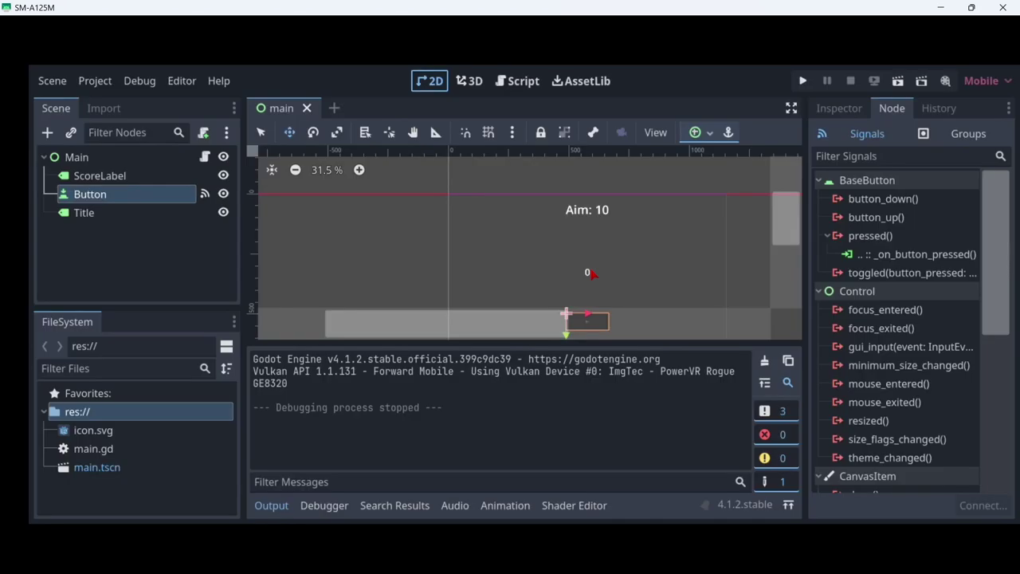
Step: Declare the variable aim with a value of 10 directly below the score variable in main.gd
{"action": "scroll", "coordinate": [616, 226], "scroll_direction": "up", "scroll_amount": 3}
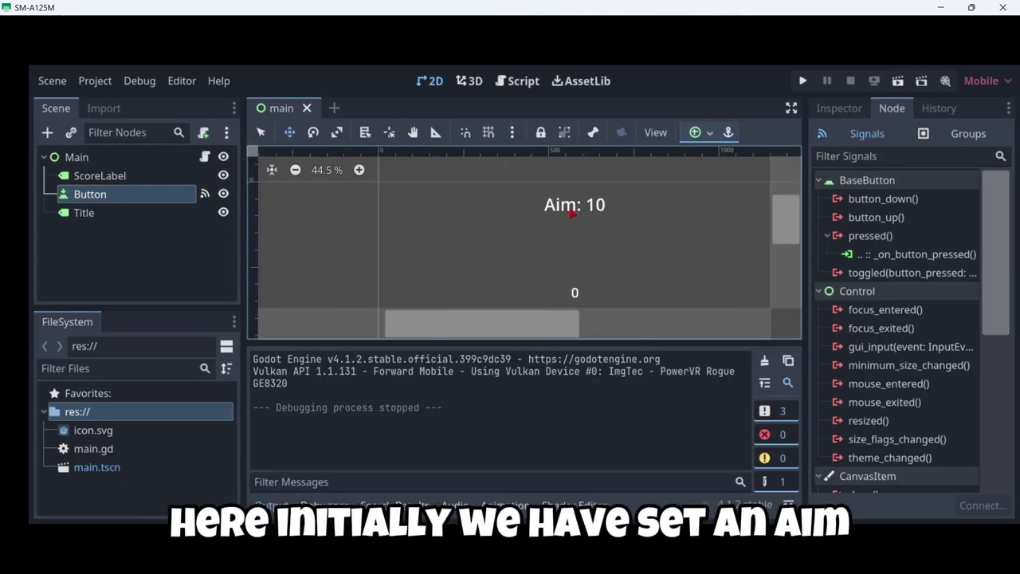
{"action": "scroll", "coordinate": [569, 223], "scroll_direction": "down", "scroll_amount": 3}
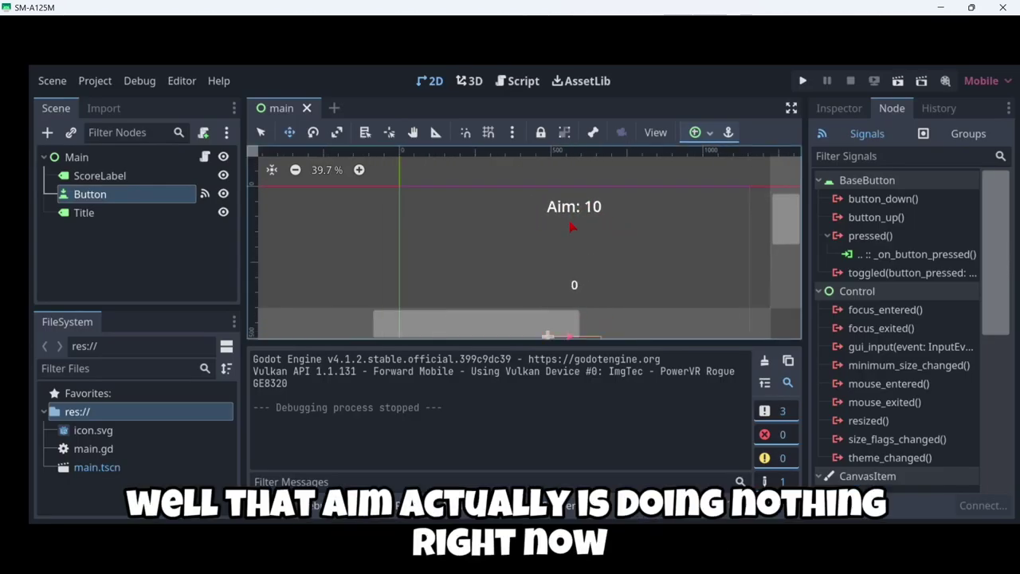
{"action": "left_click", "coordinate": [519, 84]}
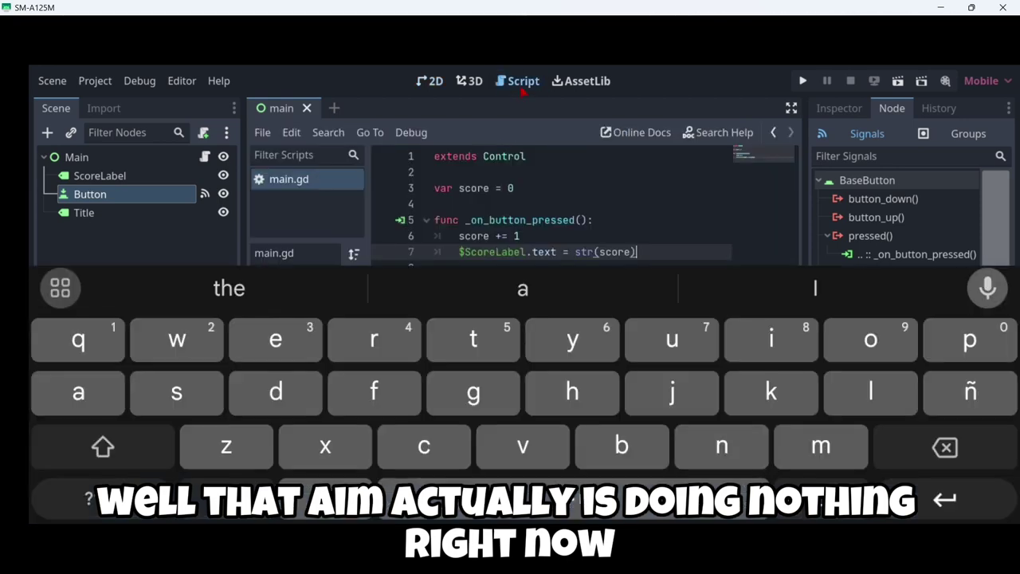
{"action": "key", "text": "Return"}
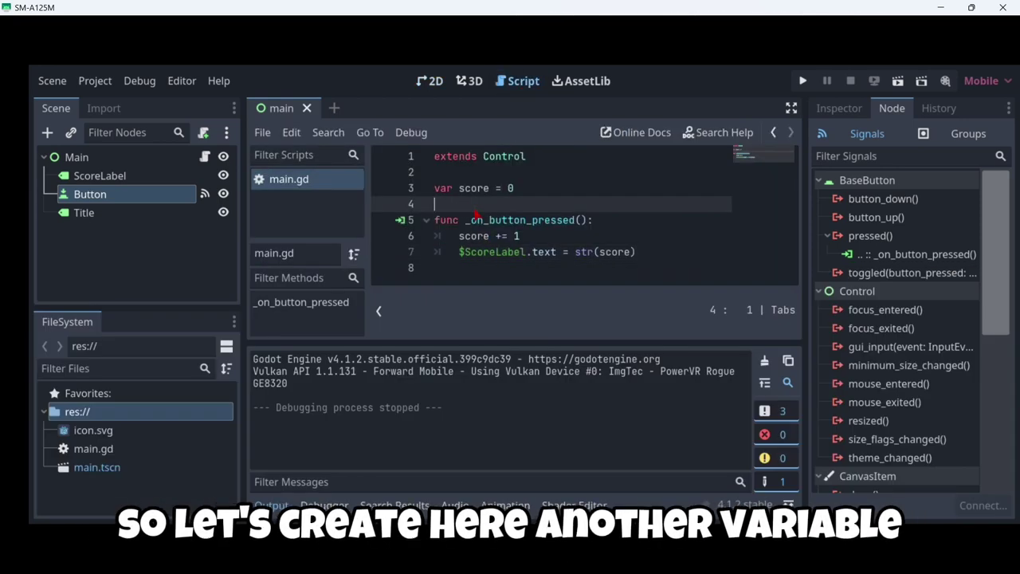
{"action": "left_click", "coordinate": [475, 213]}
{"action": "type", "text": "var "}
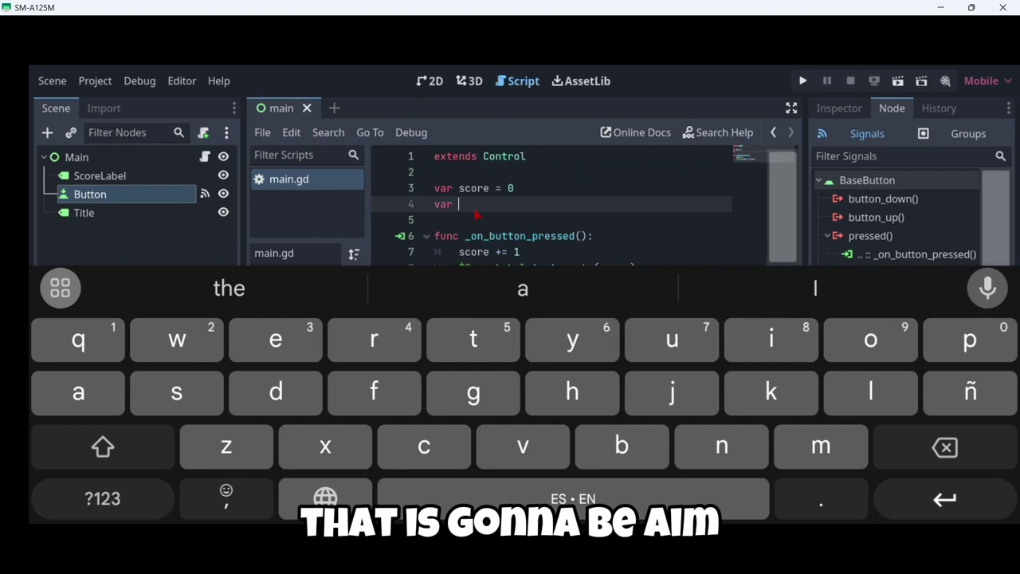
{"action": "type", "text": "aim = 10"}
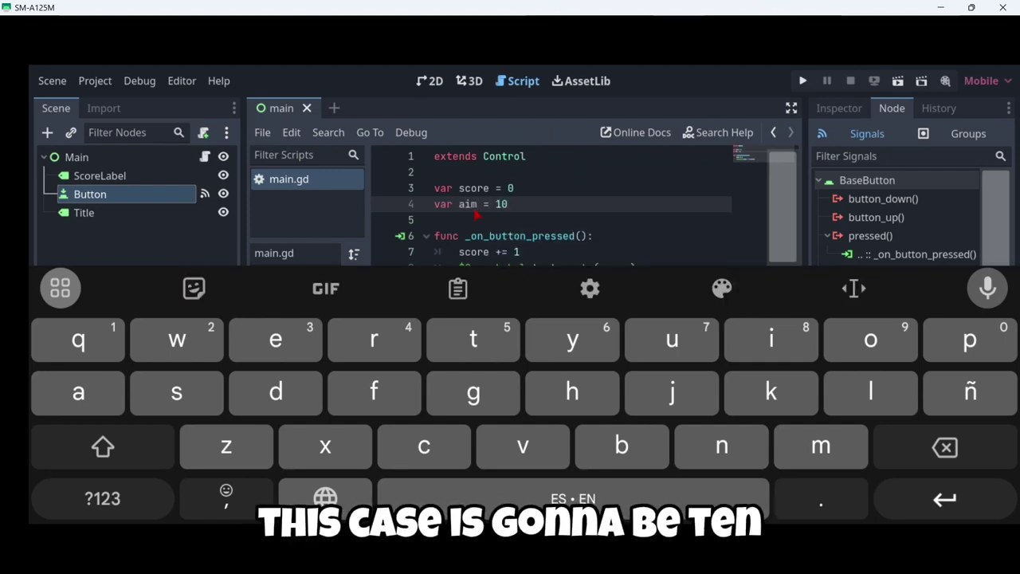
{"action": "scroll", "coordinate": [502, 220], "scroll_direction": "down", "scroll_amount": 1}
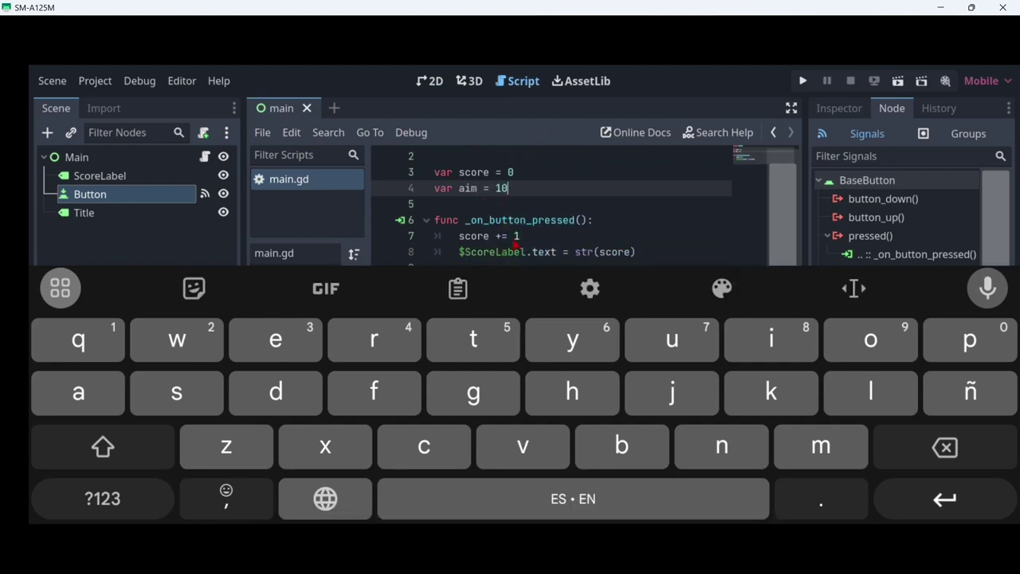
Step: Add two empty lines below the $ScoreLabel.text line in _on_button_pressed()
{"action": "left_click", "coordinate": [641, 253]}
{"action": "key", "text": "Return"}
{"action": "key", "text": "Return"}
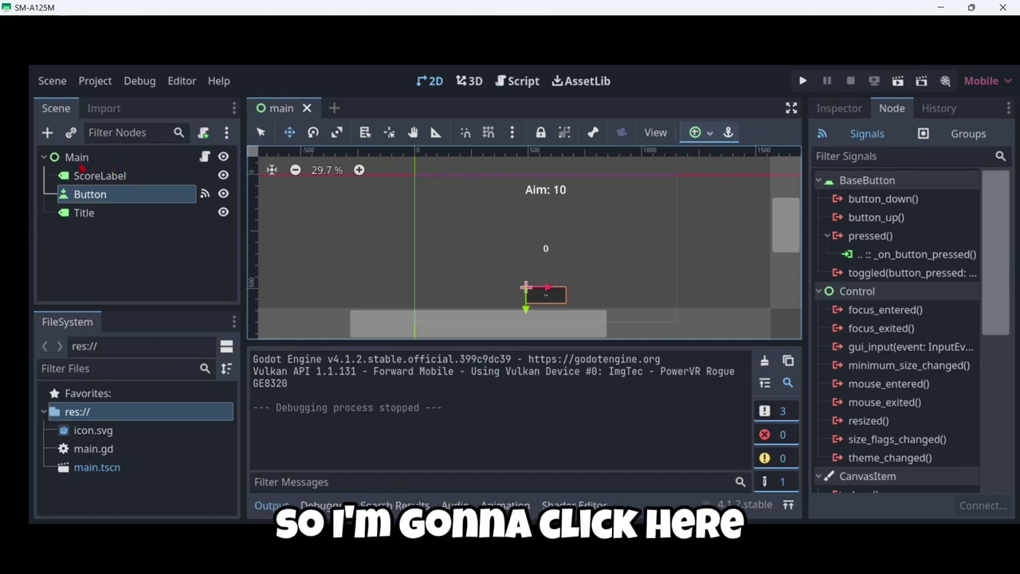
Step: Add a Label node as a child of Main and rename it WinLabel
{"action": "left_click", "coordinate": [104, 158]}
{"action": "left_click", "coordinate": [47, 132]}
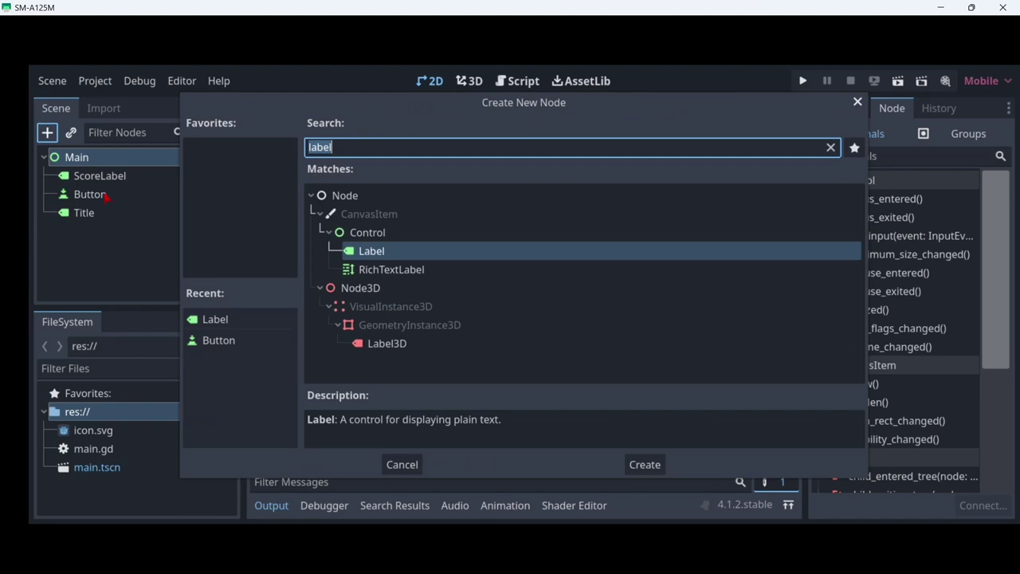
{"action": "left_click", "coordinate": [403, 256]}
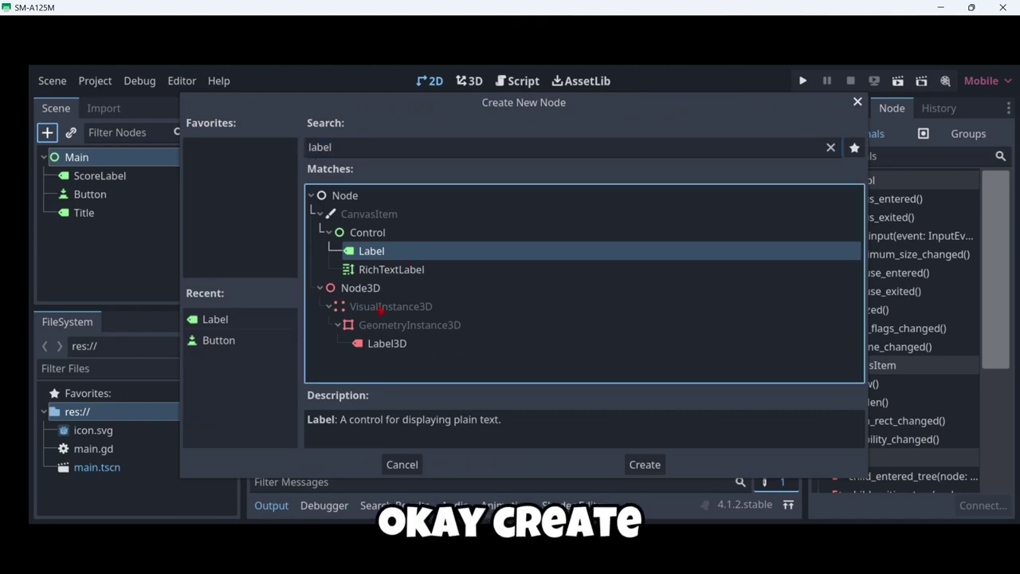
{"action": "left_click", "coordinate": [645, 465]}
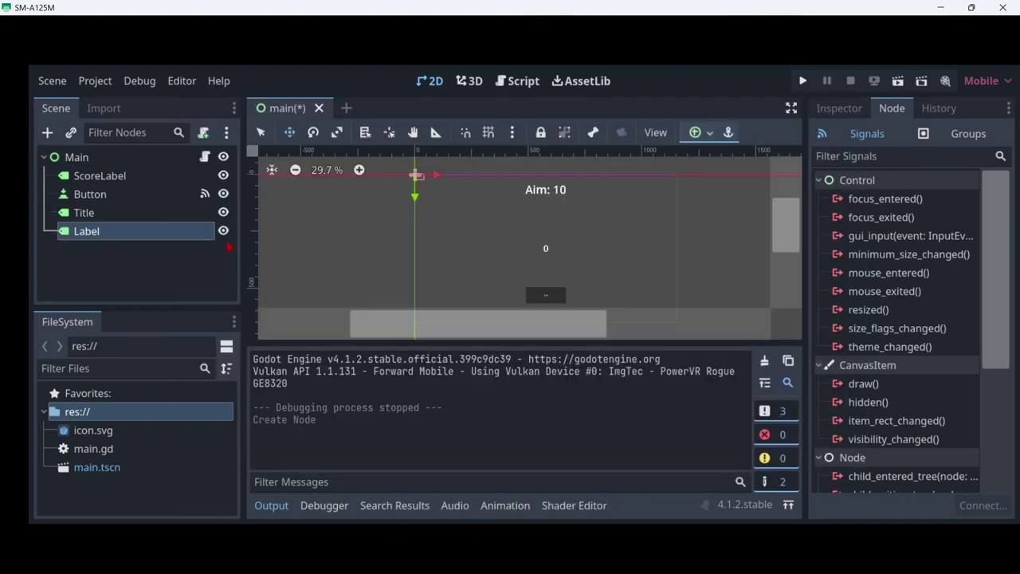
{"action": "double_click", "coordinate": [110, 231]}
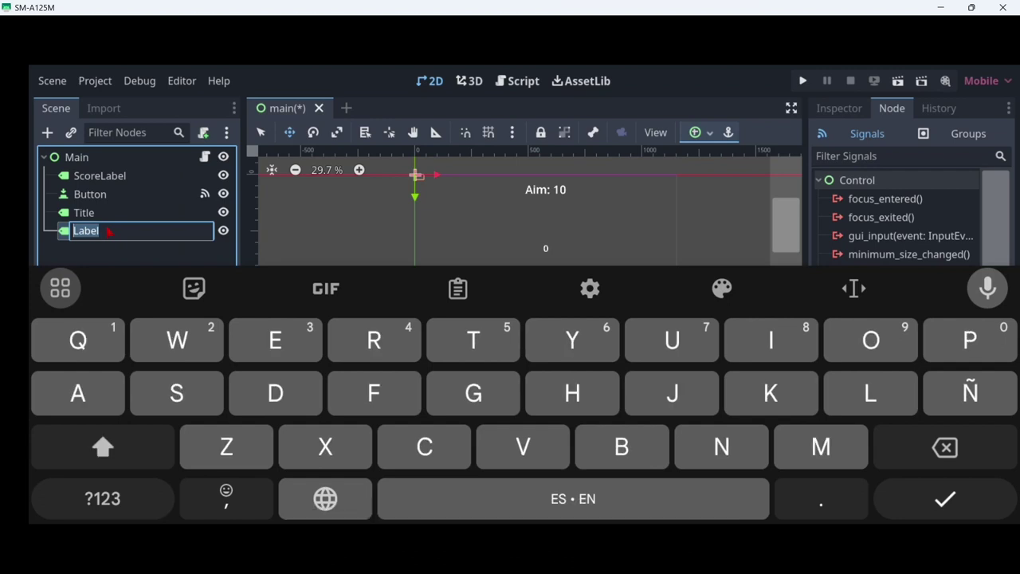
{"action": "type", "text": "WinLabe"}
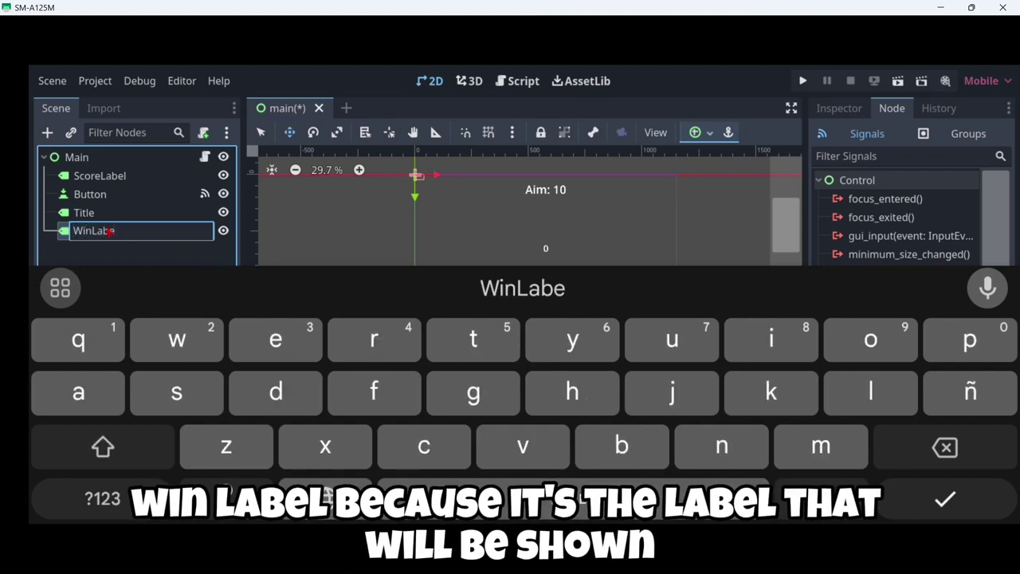
{"action": "type", "text": "l"}
{"action": "key", "text": "Return"}
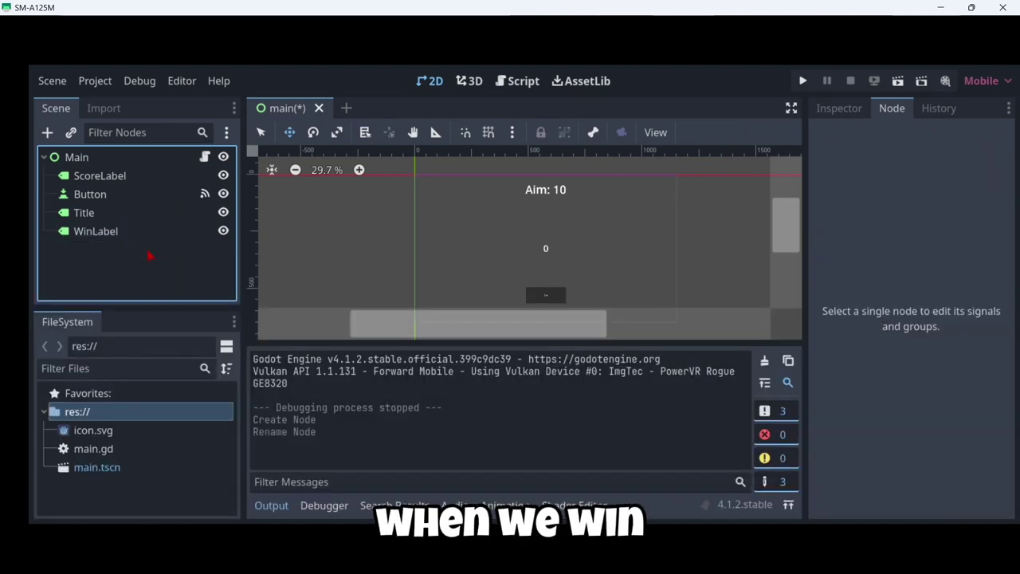
Step: Set the WinLabel node's text to "WIN!"
{"action": "left_click", "coordinate": [125, 230]}
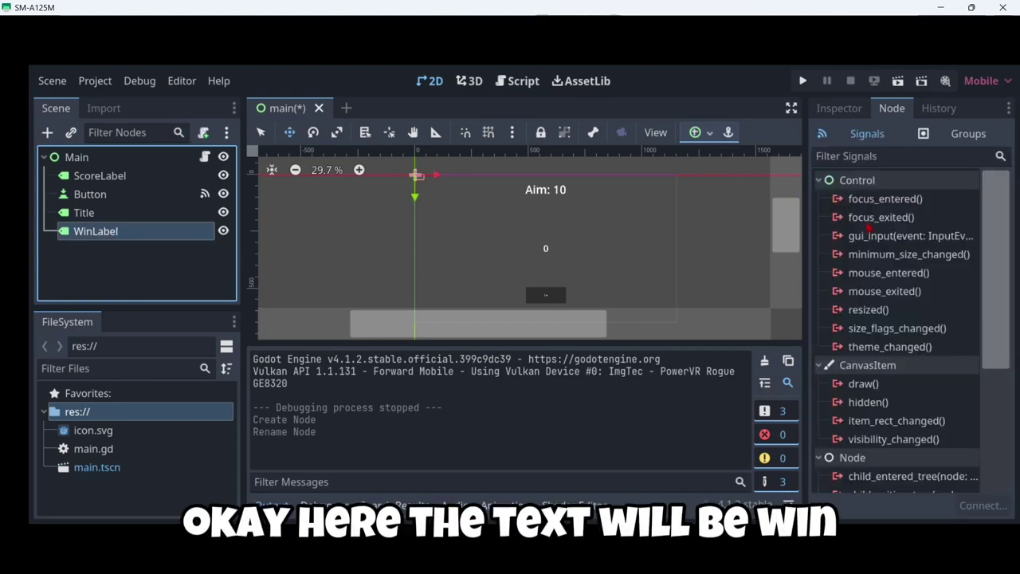
{"action": "left_click", "coordinate": [839, 107]}
{"action": "left_click", "coordinate": [856, 252]}
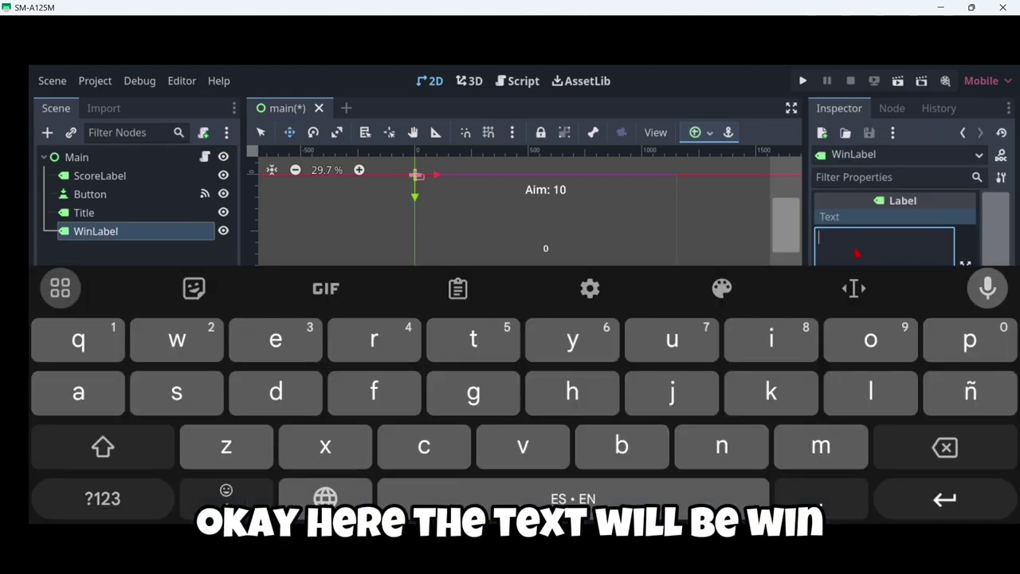
{"action": "type", "text": "WIN!"}
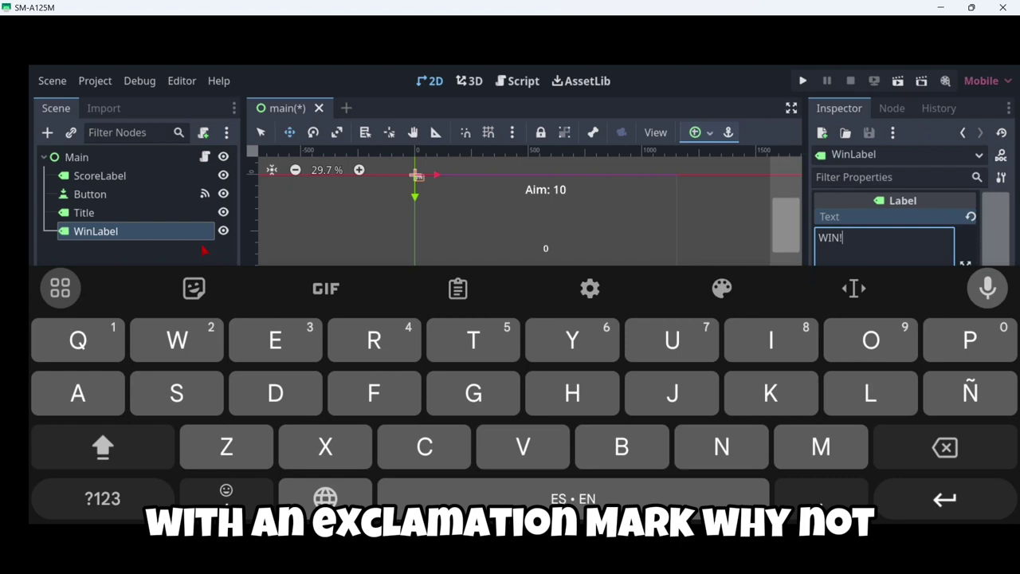
{"action": "left_click", "coordinate": [189, 244]}
{"action": "left_click", "coordinate": [182, 234]}
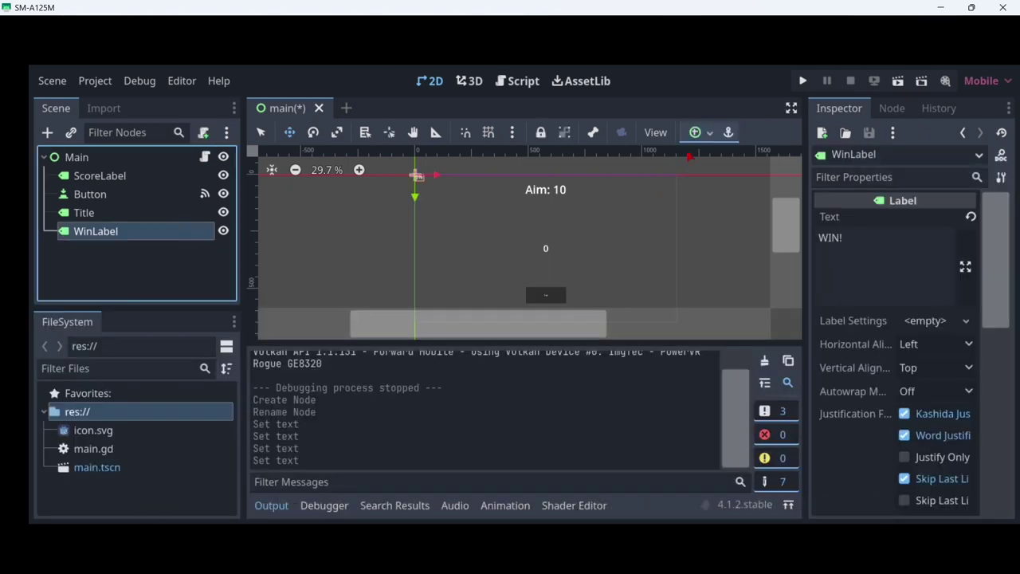
Step: Anchor WinLabel to the centre of the screen and set its horizontal and vertical alignment to Center
{"action": "left_click", "coordinate": [695, 132]}
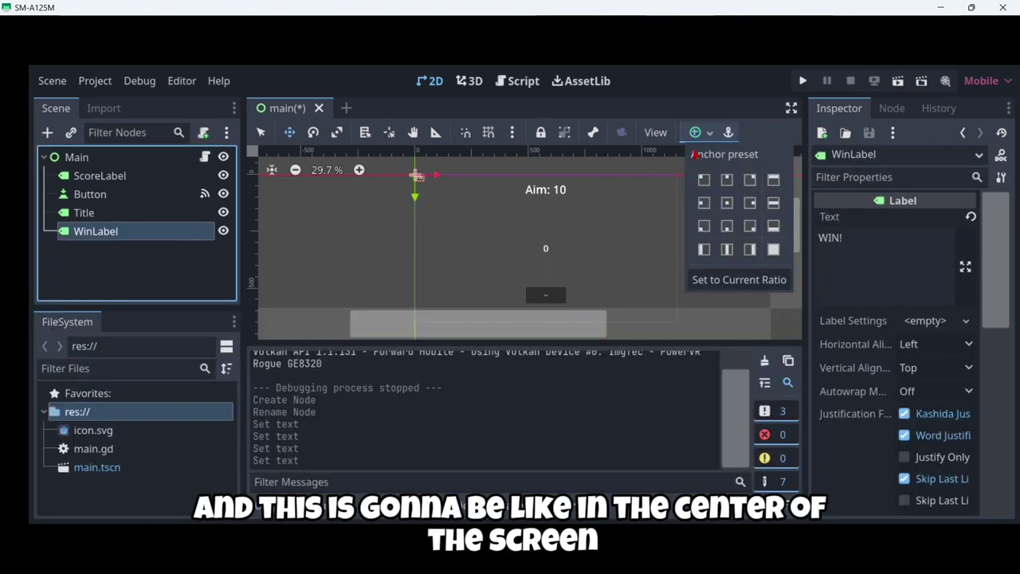
{"action": "left_click", "coordinate": [726, 204]}
{"action": "left_click", "coordinate": [916, 344]}
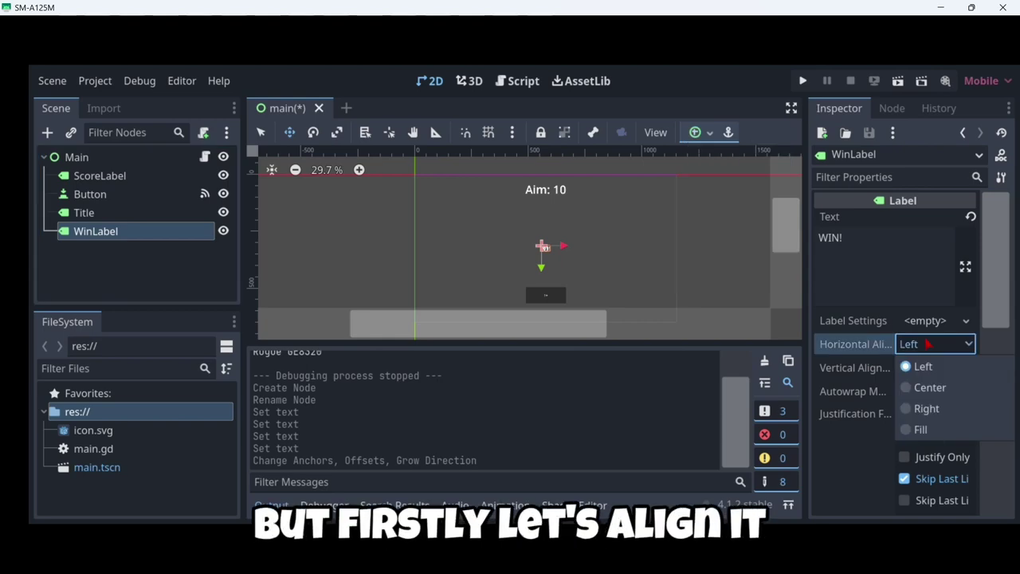
{"action": "left_click", "coordinate": [916, 386]}
{"action": "left_click", "coordinate": [928, 367]}
{"action": "left_click", "coordinate": [928, 411]}
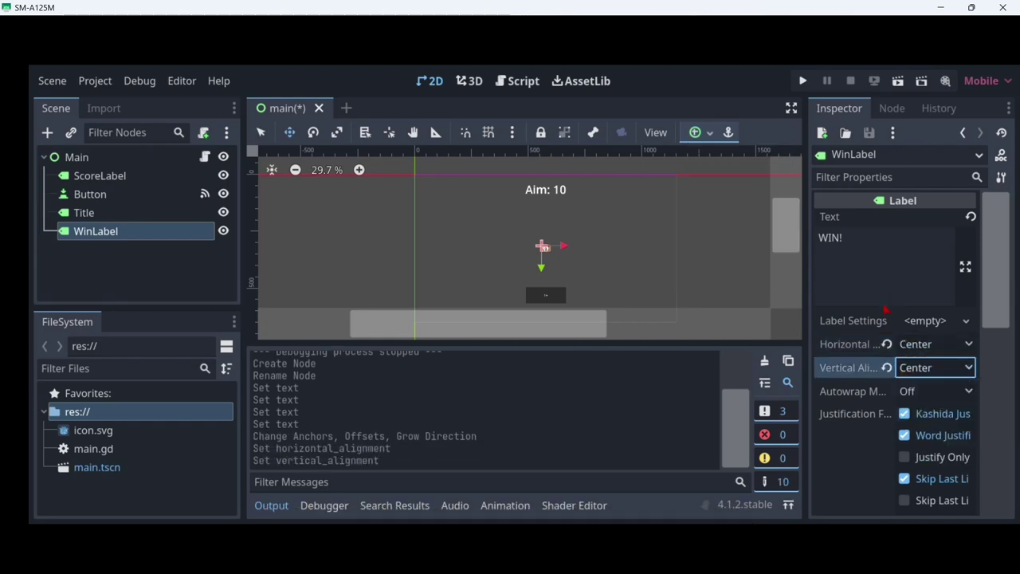
Step: Override WinLabel's theme font size with 40 px
{"action": "scroll", "coordinate": [934, 232], "scroll_direction": "down", "scroll_amount": 3}
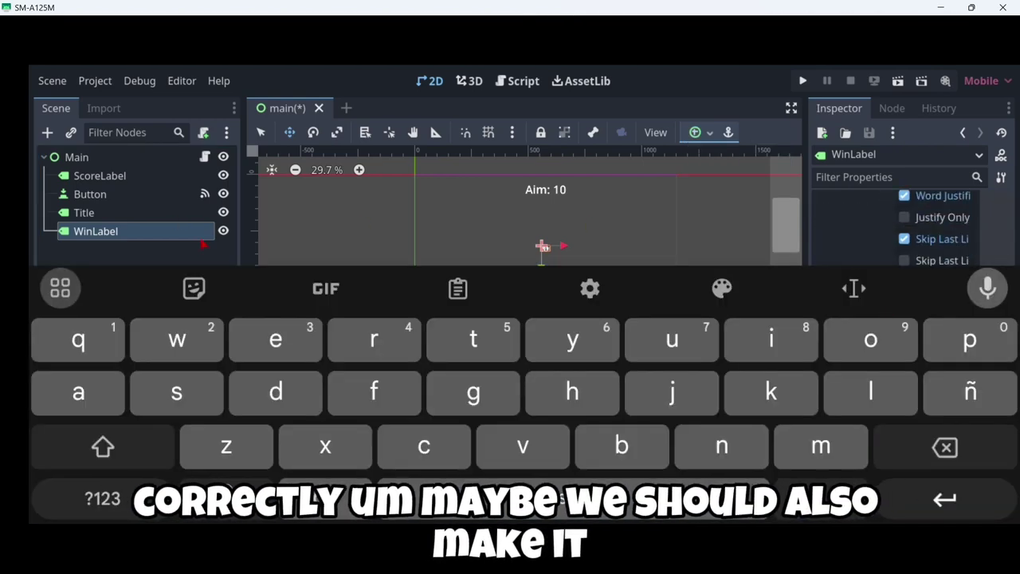
{"action": "left_click", "coordinate": [202, 243]}
{"action": "scroll", "coordinate": [883, 339], "scroll_direction": "down", "scroll_amount": 5}
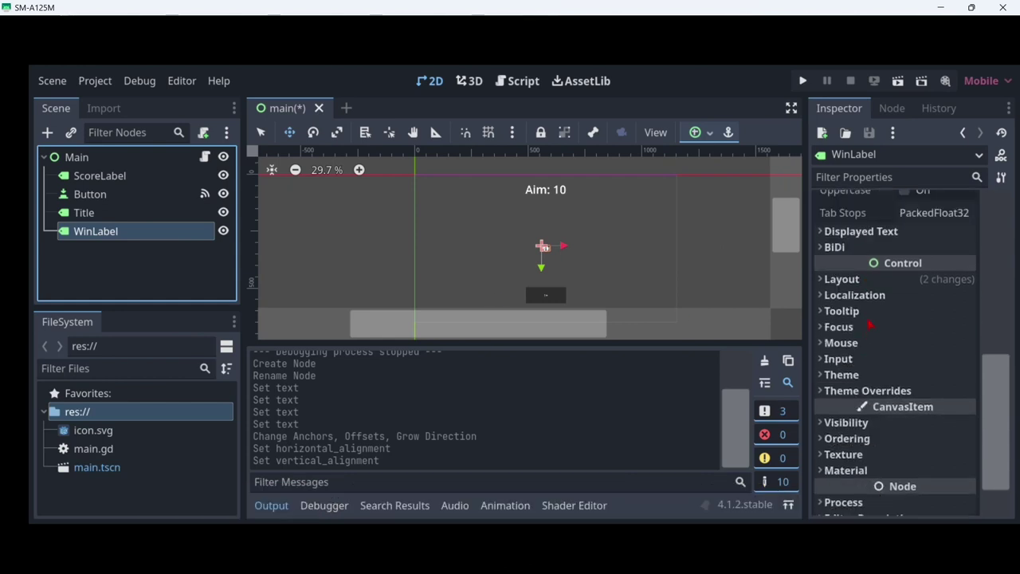
{"action": "left_click", "coordinate": [853, 353]}
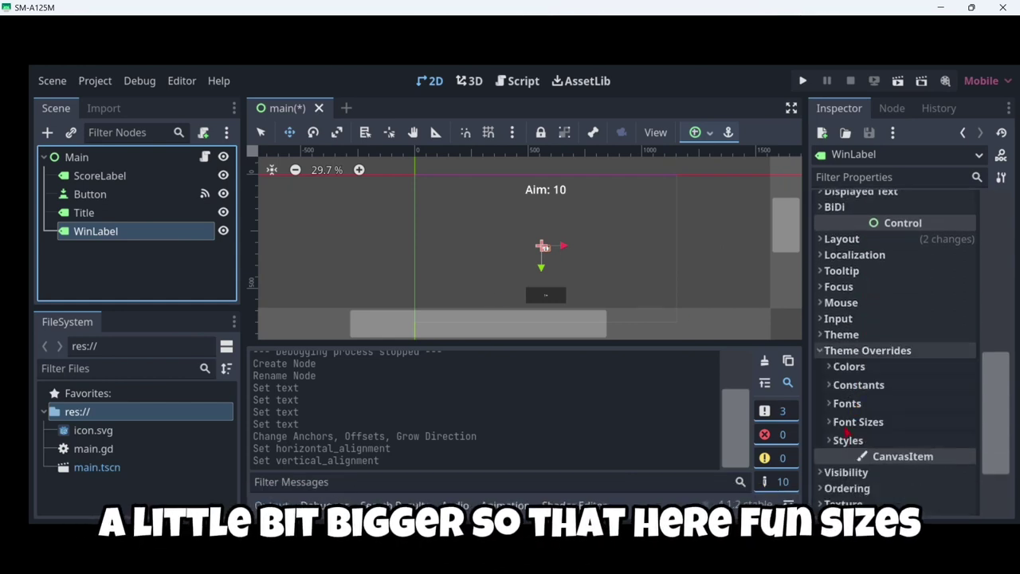
{"action": "left_click", "coordinate": [845, 428]}
{"action": "left_click", "coordinate": [841, 439]}
{"action": "left_click", "coordinate": [919, 440]}
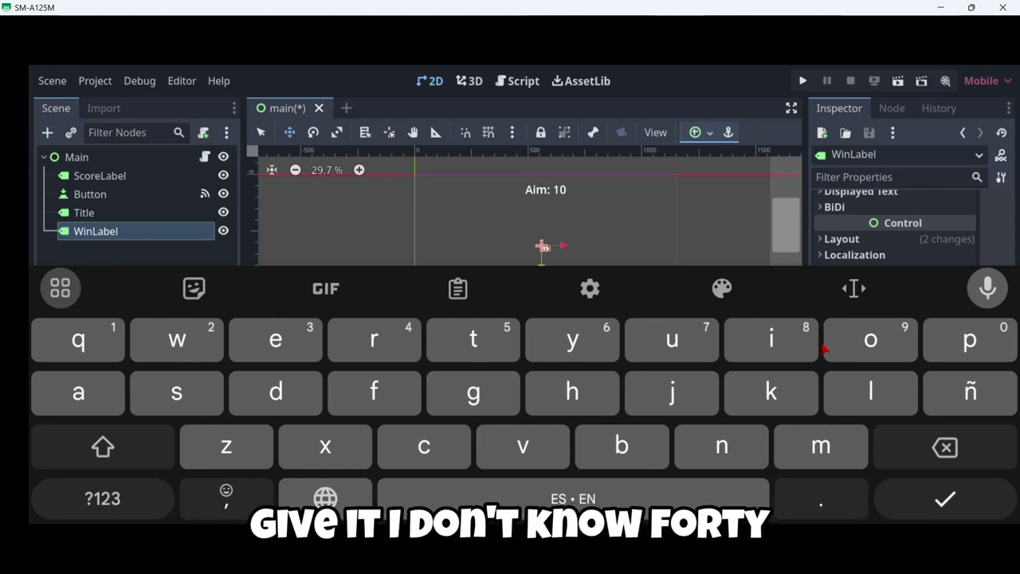
{"action": "type", "text": "40"}
{"action": "left_click", "coordinate": [916, 498]}
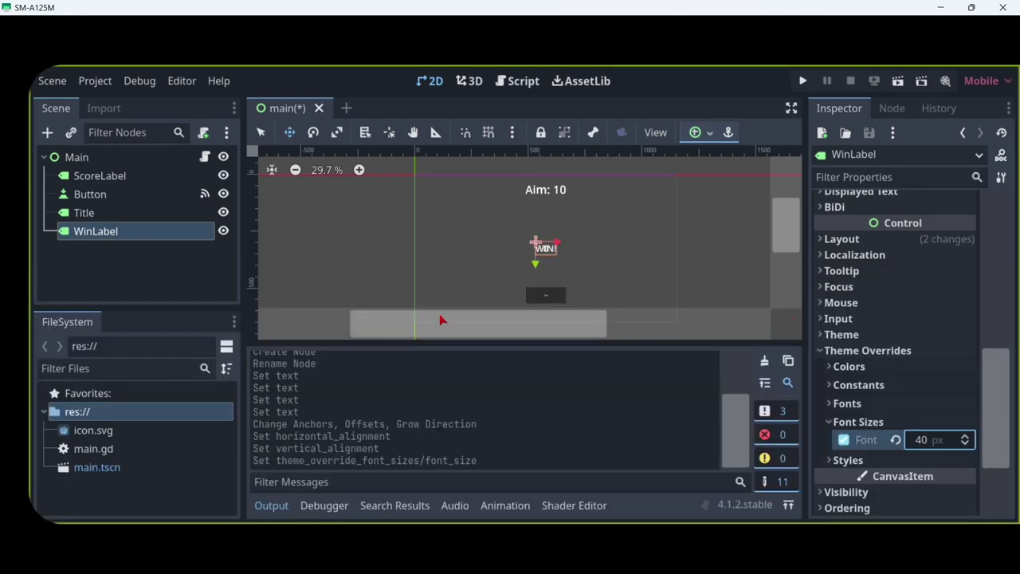
{"action": "left_click", "coordinate": [171, 278]}
{"action": "left_click", "coordinate": [47, 133]}
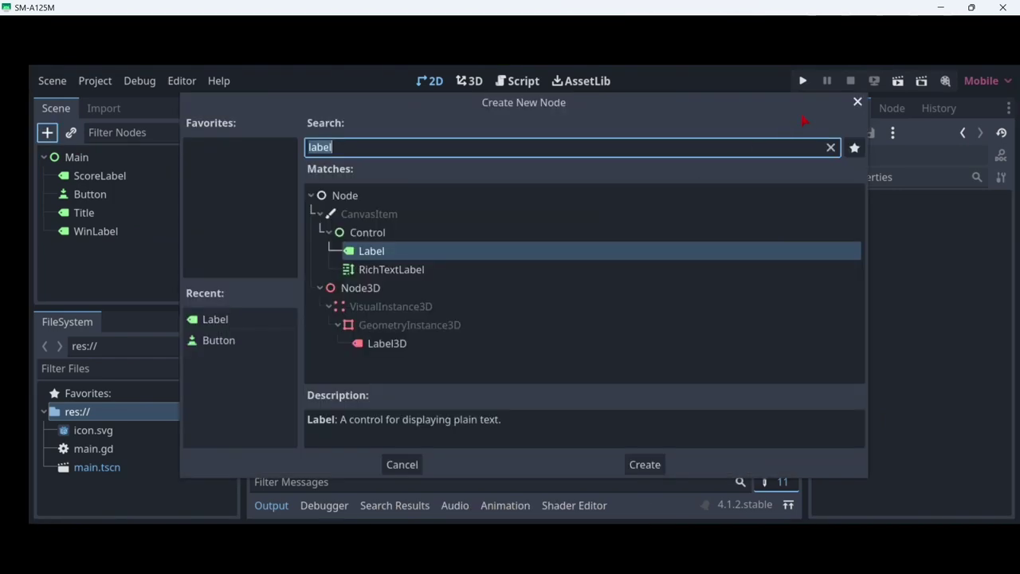
{"action": "left_click", "coordinate": [857, 102]}
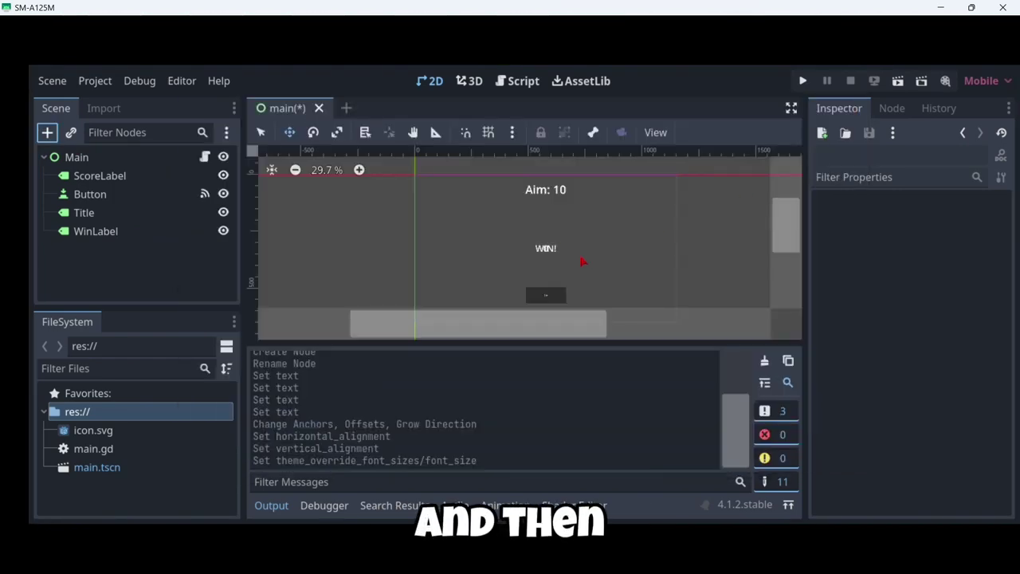
Step: Move WinLabel up to about (530, 188), between the aim title and the score, and hide it in the scene
{"action": "left_click", "coordinate": [181, 235]}
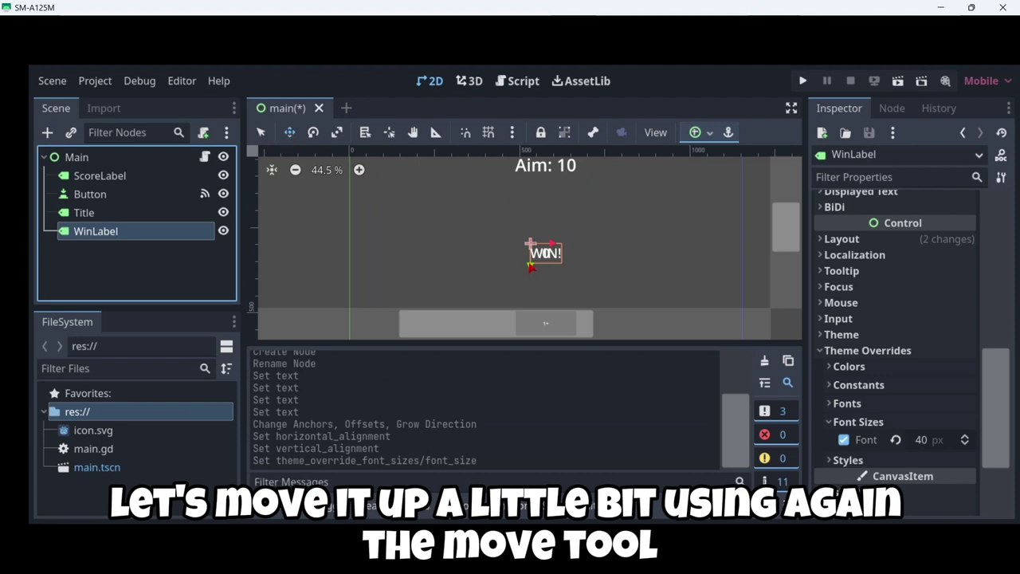
{"action": "left_click_drag", "start_coordinate": [529, 267], "coordinate": [535, 228]}
{"action": "scroll", "coordinate": [610, 234], "scroll_direction": "down", "scroll_amount": 3}
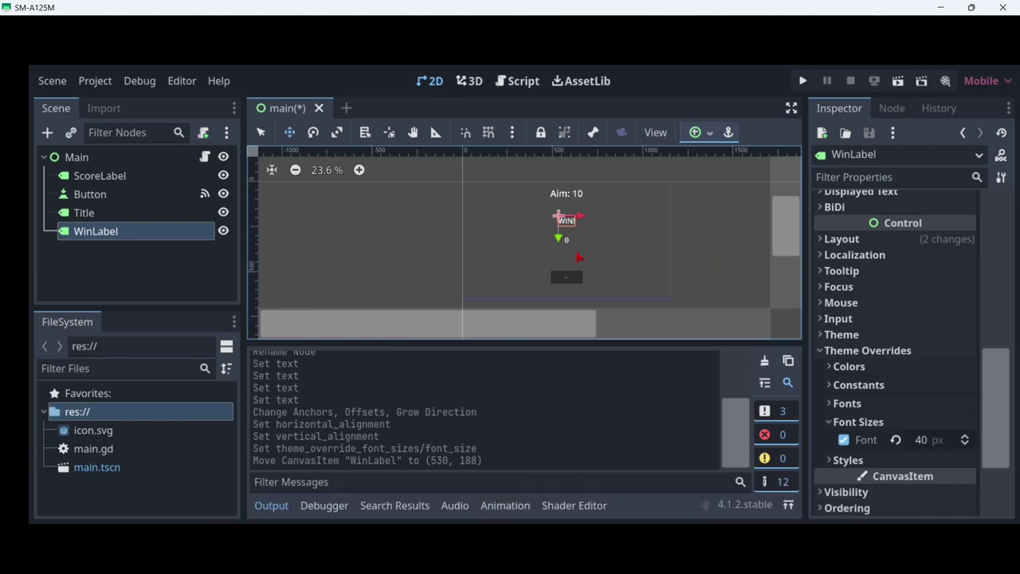
{"action": "scroll", "coordinate": [635, 225], "scroll_direction": "up", "scroll_amount": 1}
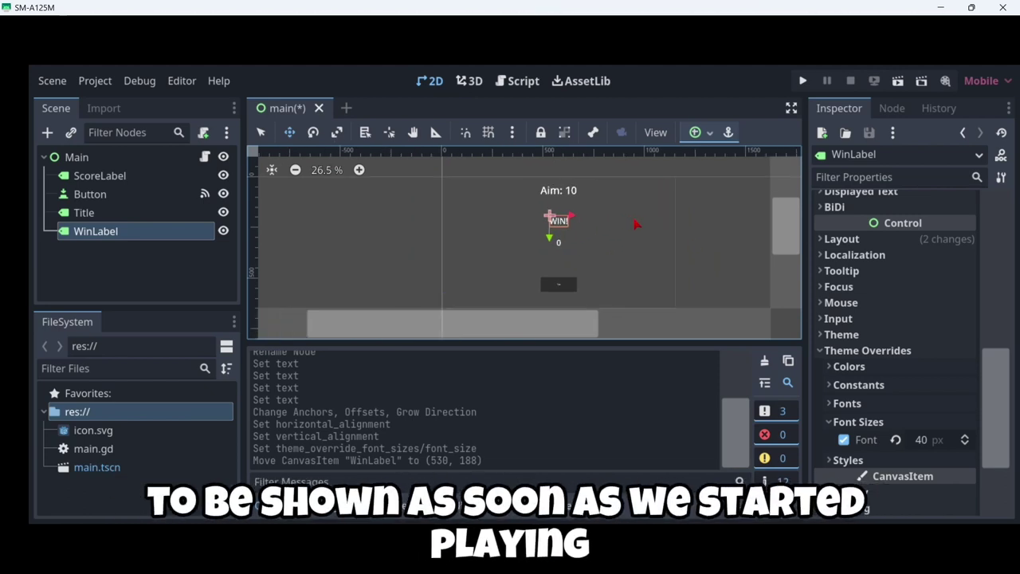
{"action": "scroll", "coordinate": [635, 224], "scroll_direction": "down", "scroll_amount": 2}
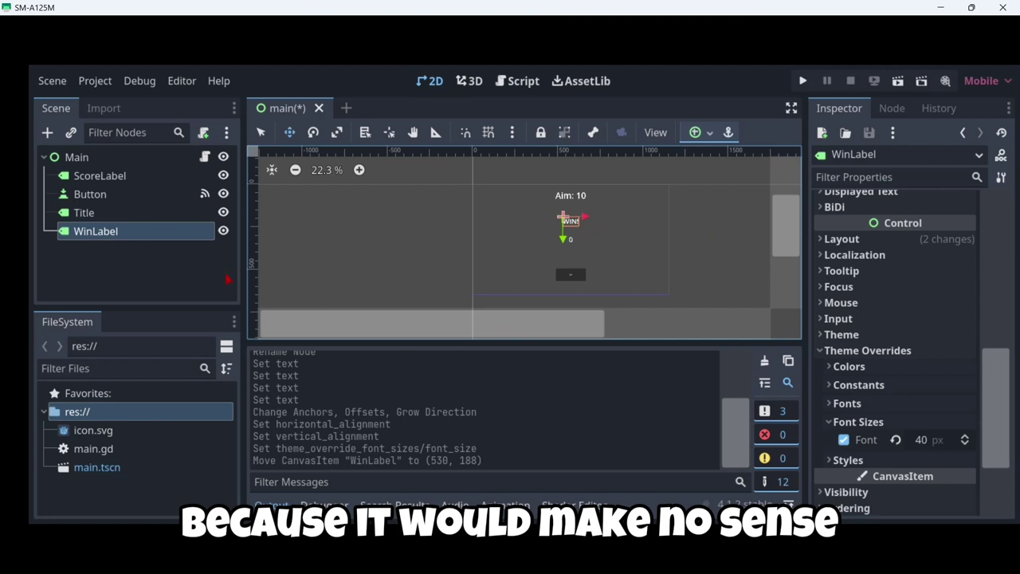
{"action": "left_click", "coordinate": [229, 279]}
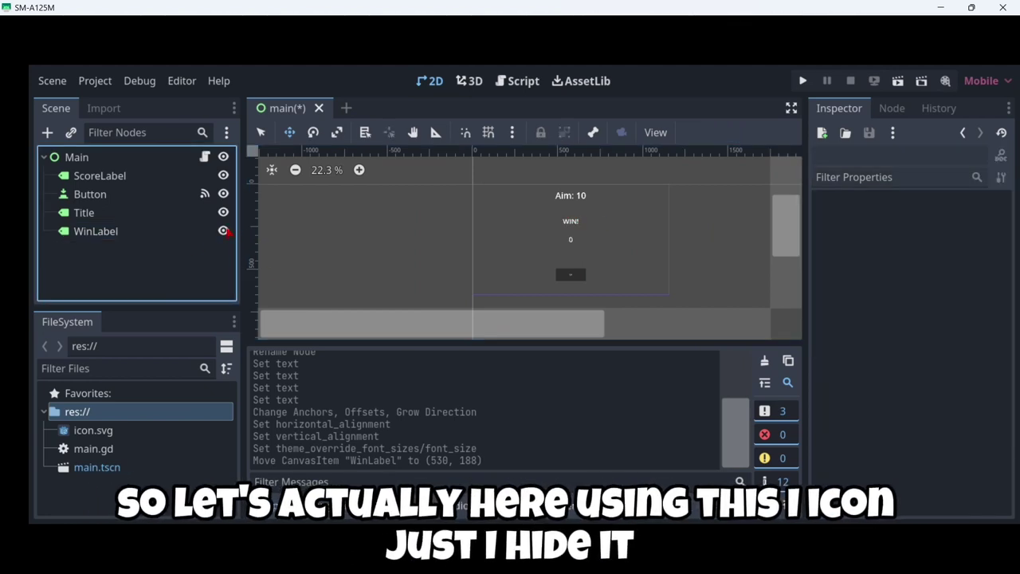
{"action": "left_click", "coordinate": [223, 231]}
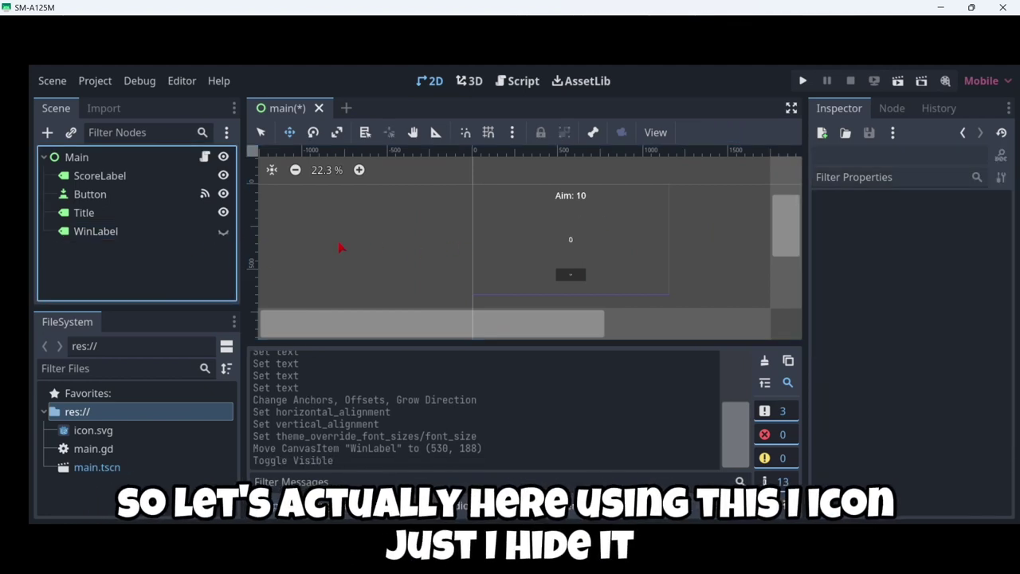
Step: Add the condition if score == 10: on line 10 of main.gd, inside _on_button_pressed(), and start its indented body
{"action": "left_click", "coordinate": [204, 158]}
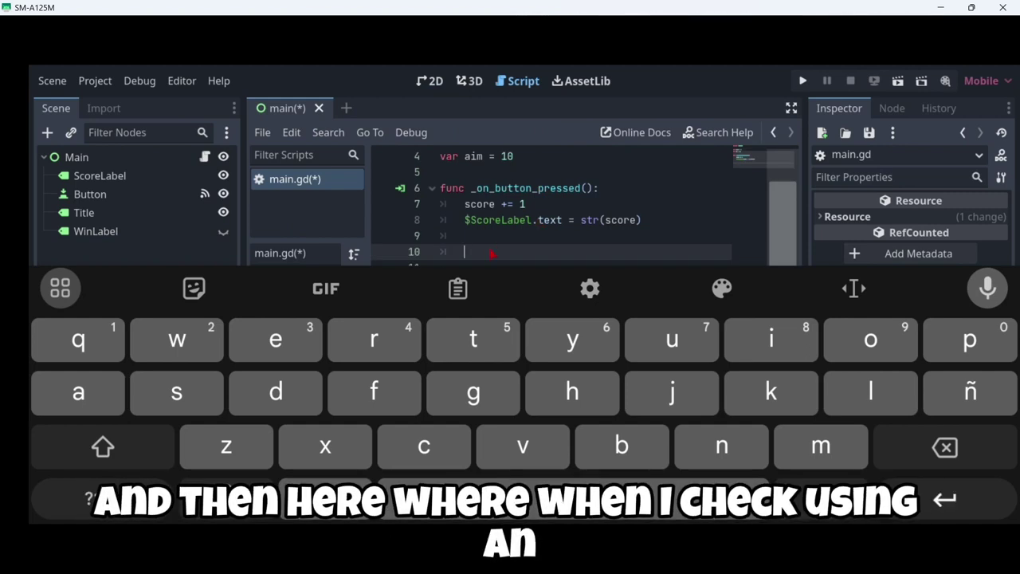
{"action": "right_click", "coordinate": [491, 253]}
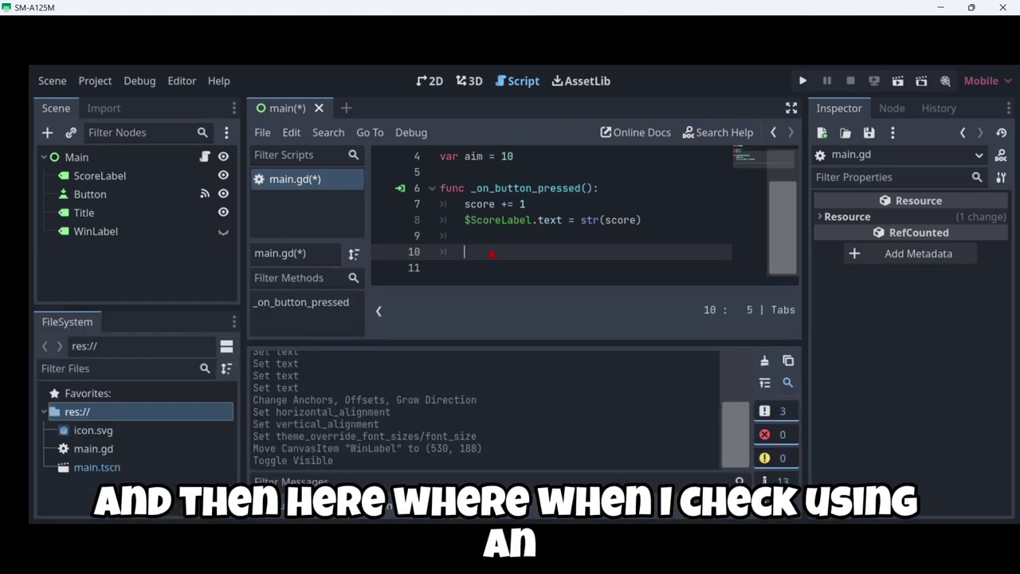
{"action": "left_click", "coordinate": [492, 253]}
{"action": "type", "text": "if"}
{"action": "key", "text": "BackSpace"}
{"action": "key", "text": "BackSpace"}
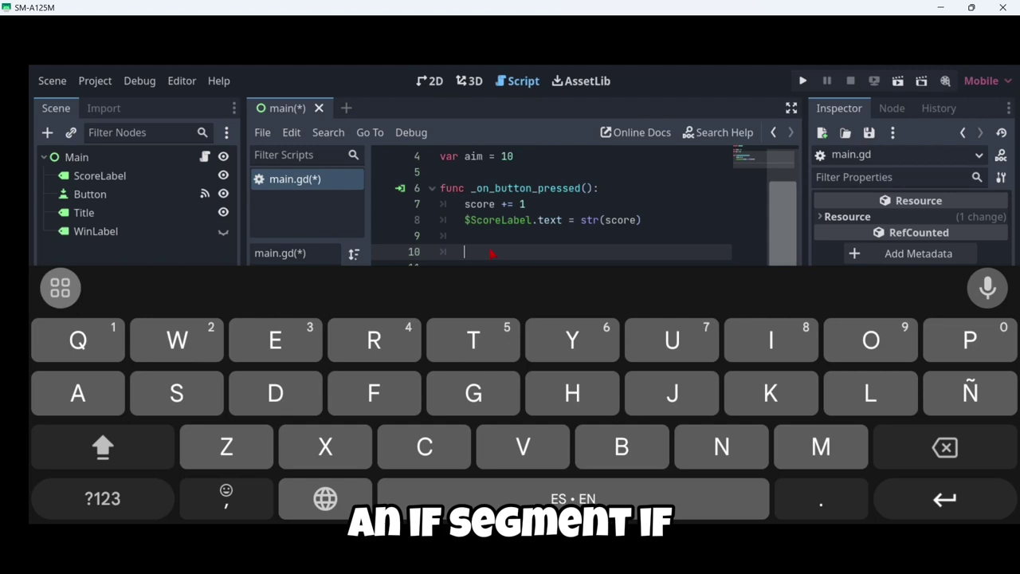
{"action": "type", "text": "if s"}
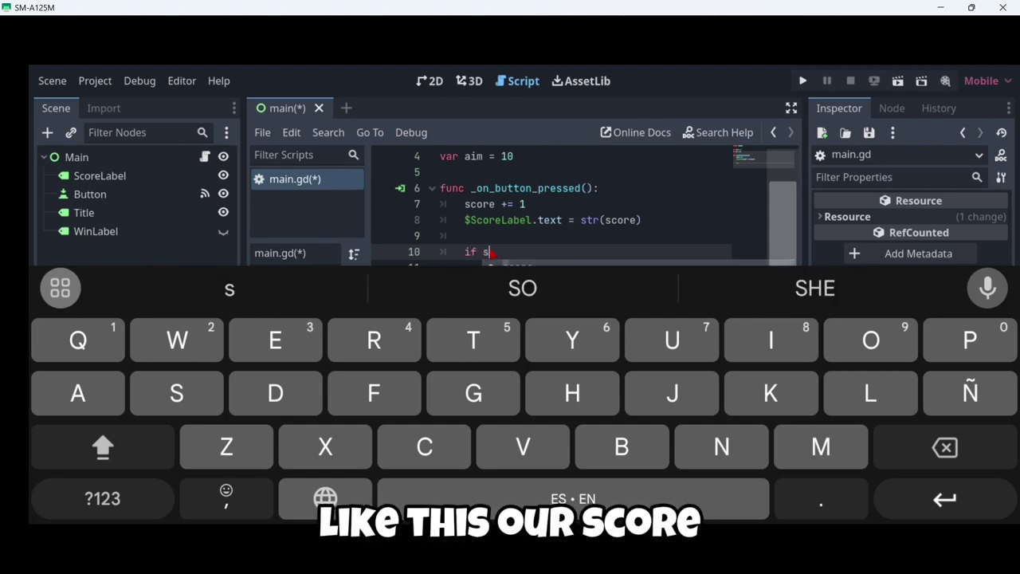
{"action": "type", "text": "core "}
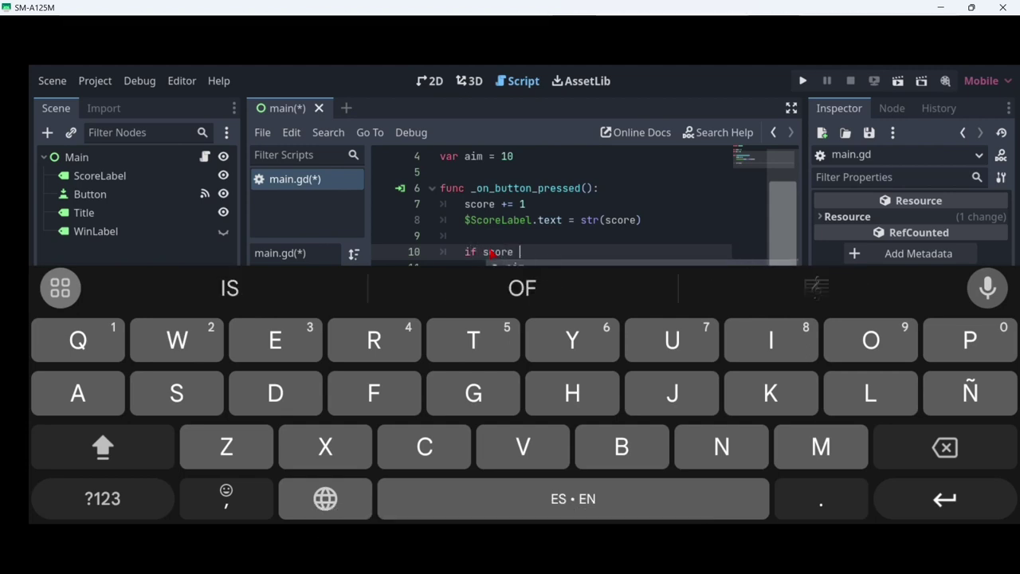
{"action": "type", "text": "=="}
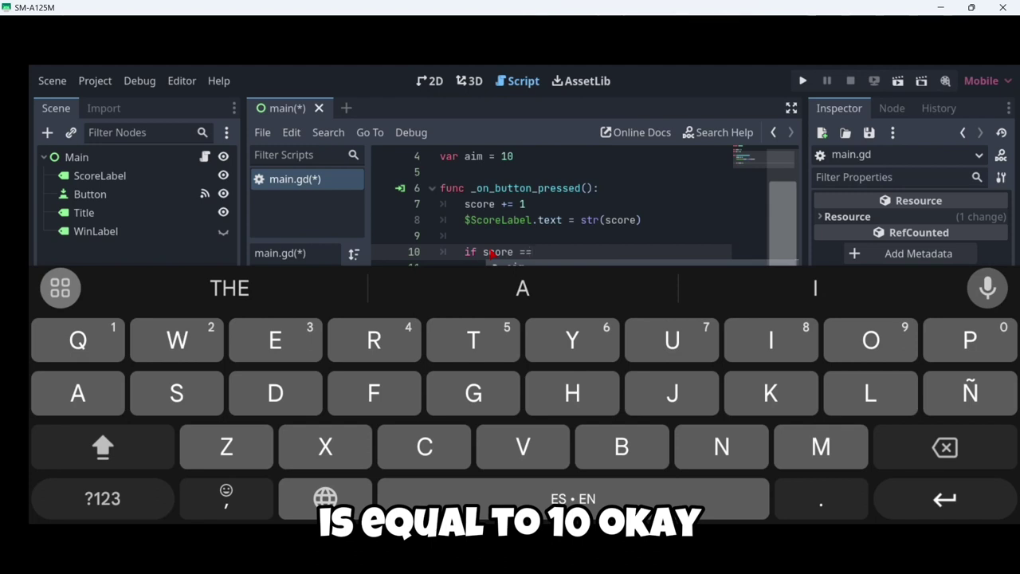
{"action": "type", "text": " 10"}
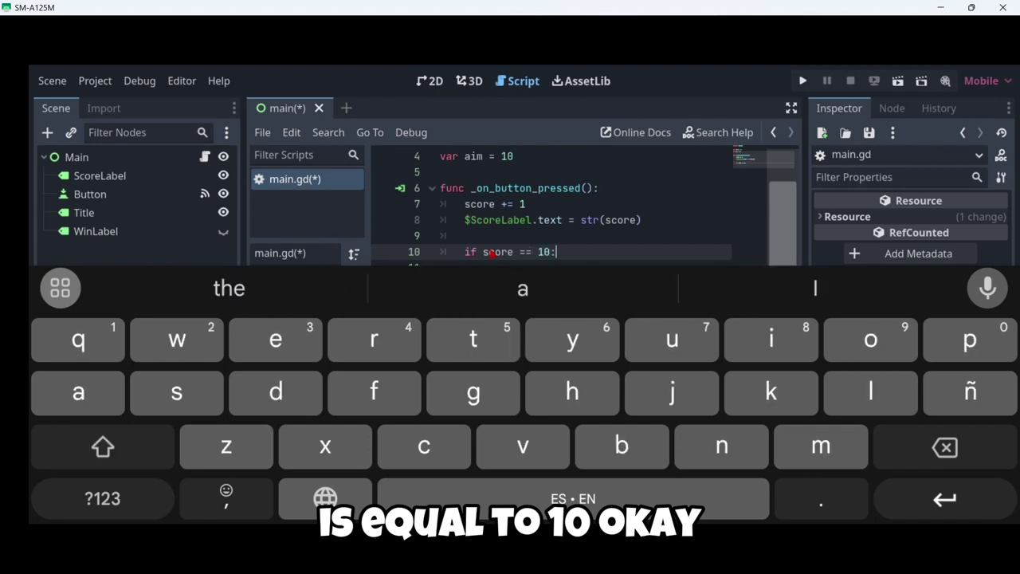
{"action": "type", "text": ":"}
{"action": "key", "text": "Return"}
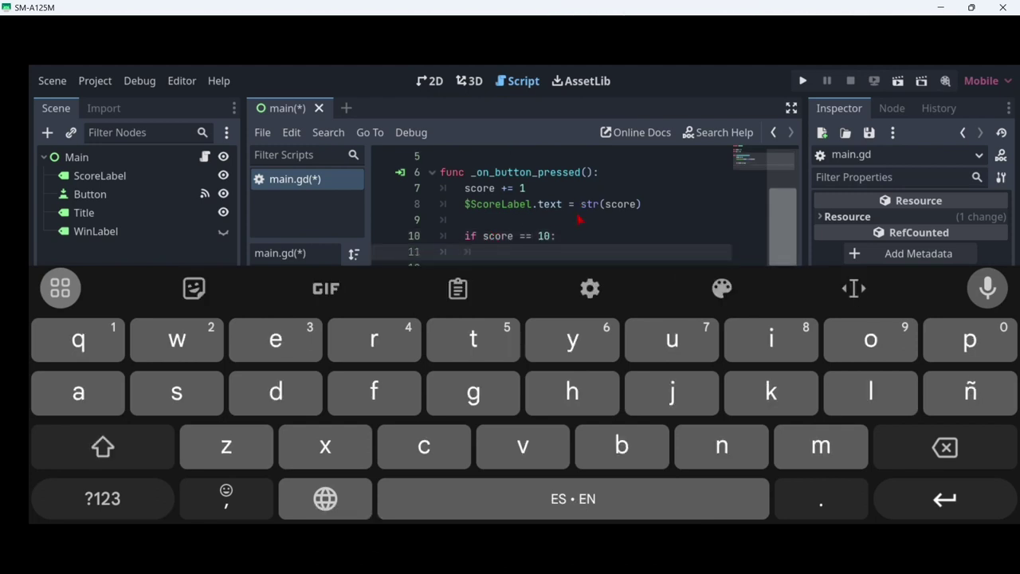
Step: Add $WinLabel.show() on line 11 of main.gd as the first statement under the if score == 10: condition
{"action": "type", "text": "$Wi"}
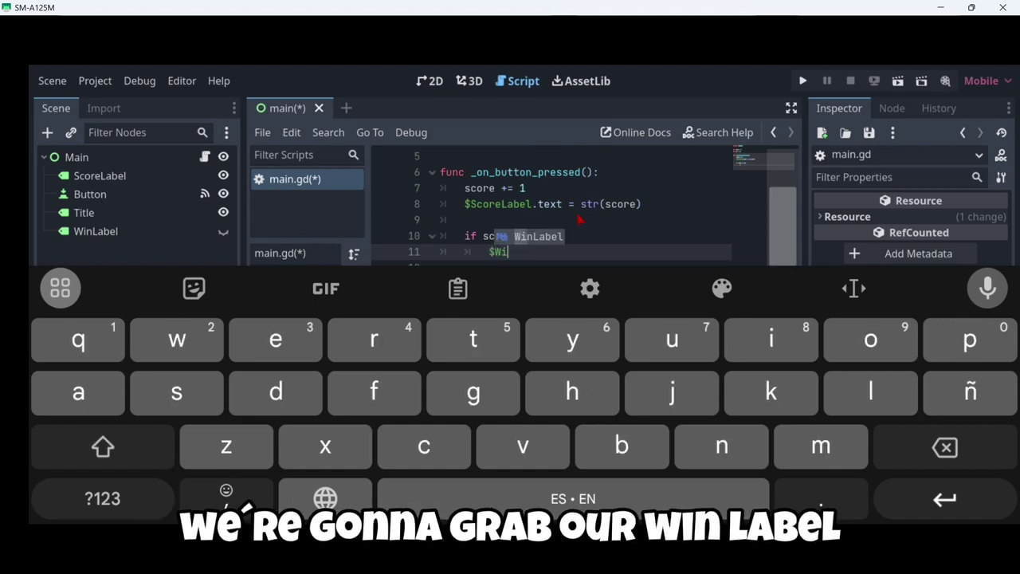
{"action": "key", "text": "Return"}
{"action": "type", "text": "."}
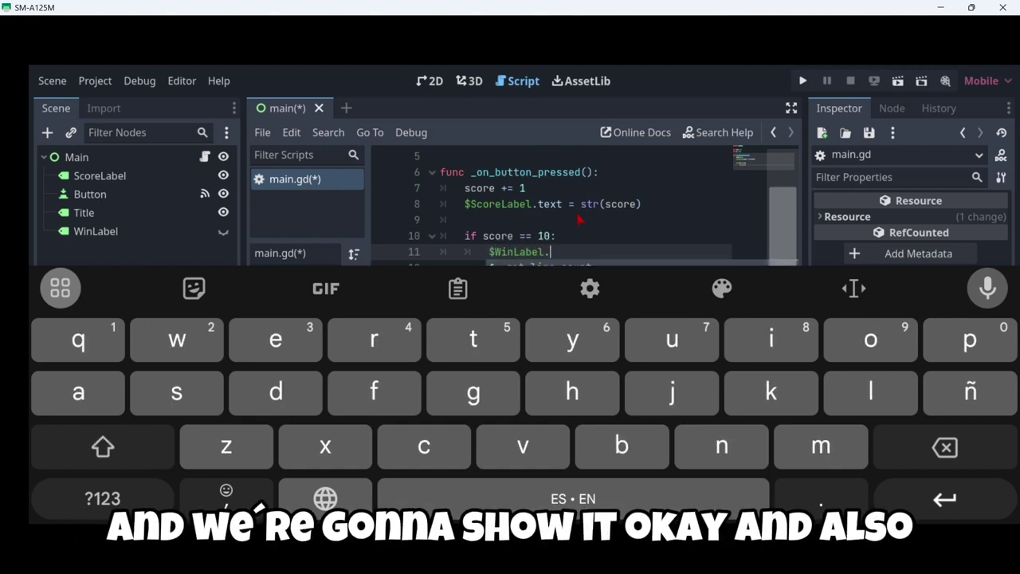
{"action": "type", "text": "sho"}
{"action": "key", "text": "Return"}
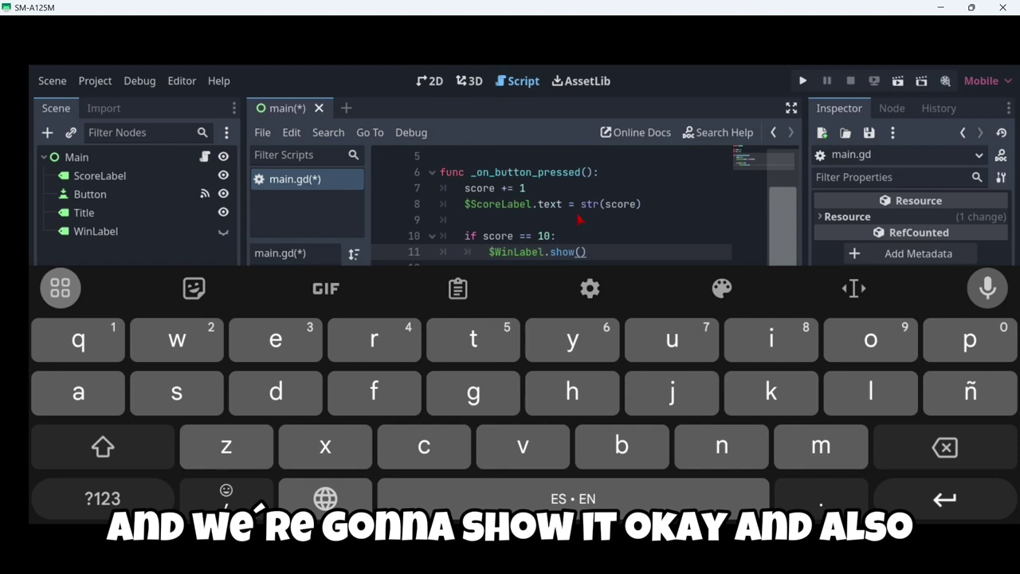
{"action": "left_click", "coordinate": [579, 220]}
{"action": "left_click", "coordinate": [611, 254]}
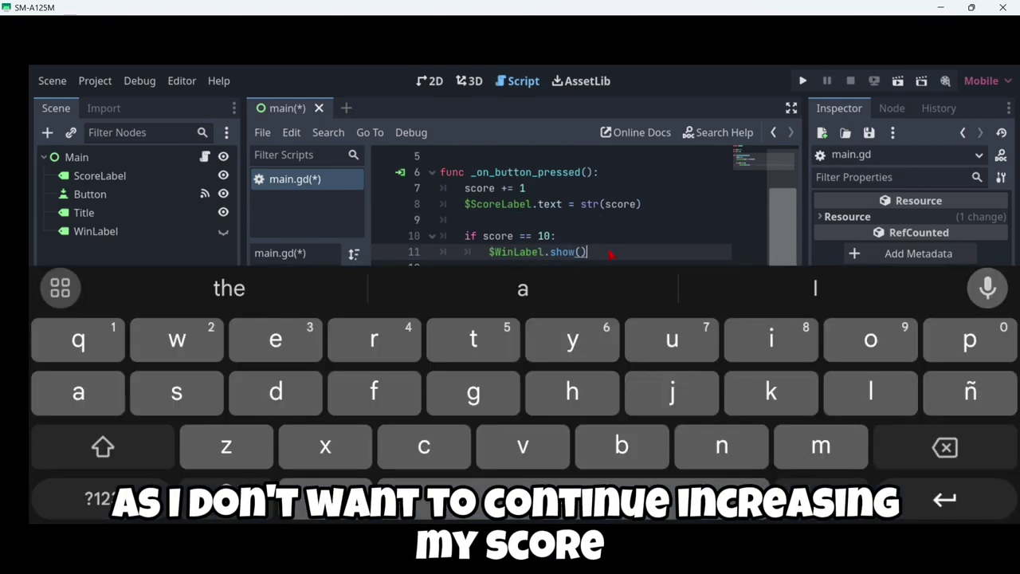
Step: Add $Button.hidden = true on line 12, inside the score condition, and save the script
{"action": "key", "text": "Return"}
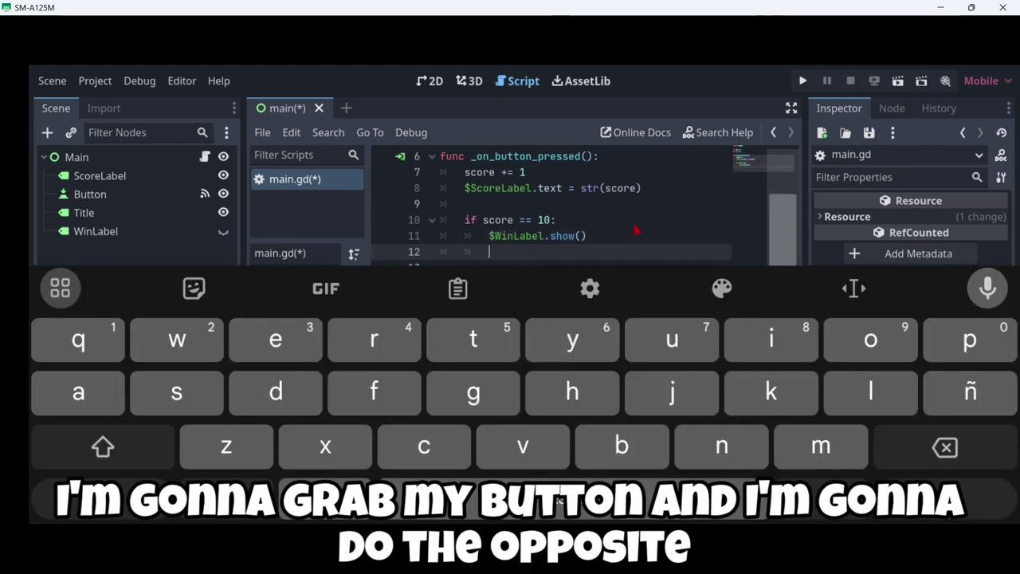
{"action": "type", "text": "$Button"}
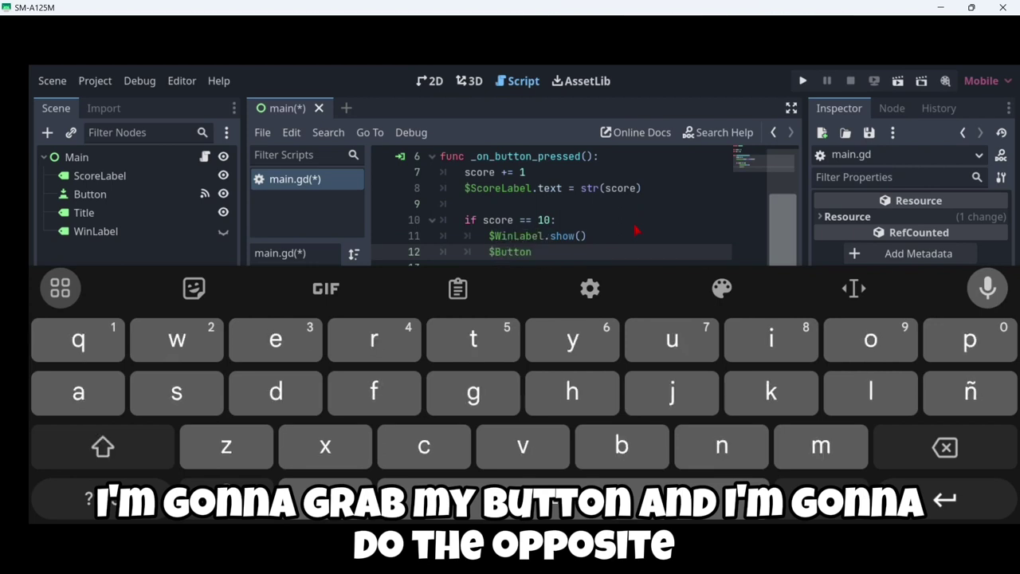
{"action": "type", "text": ".hidden"}
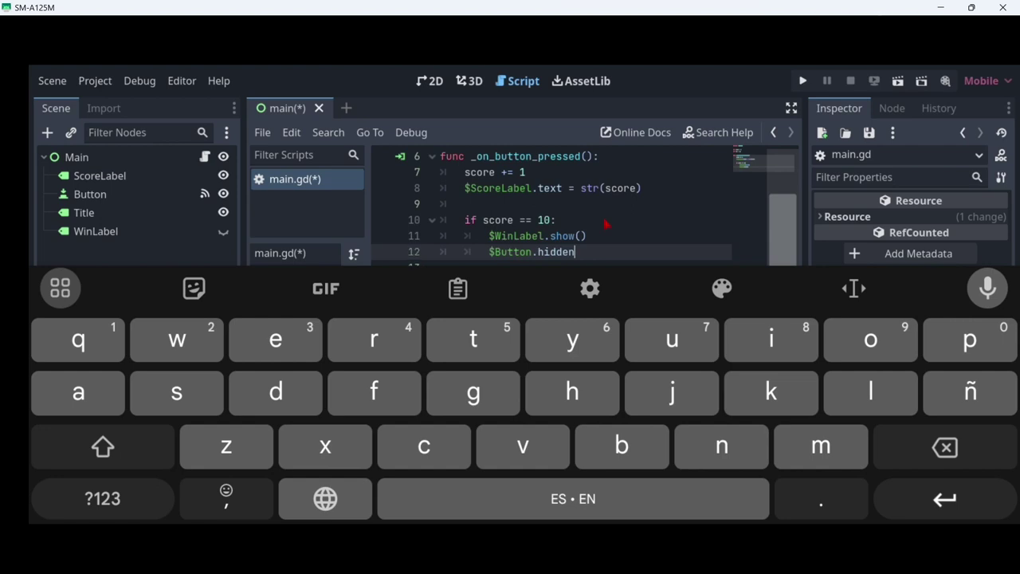
{"action": "type", "text": " = "}
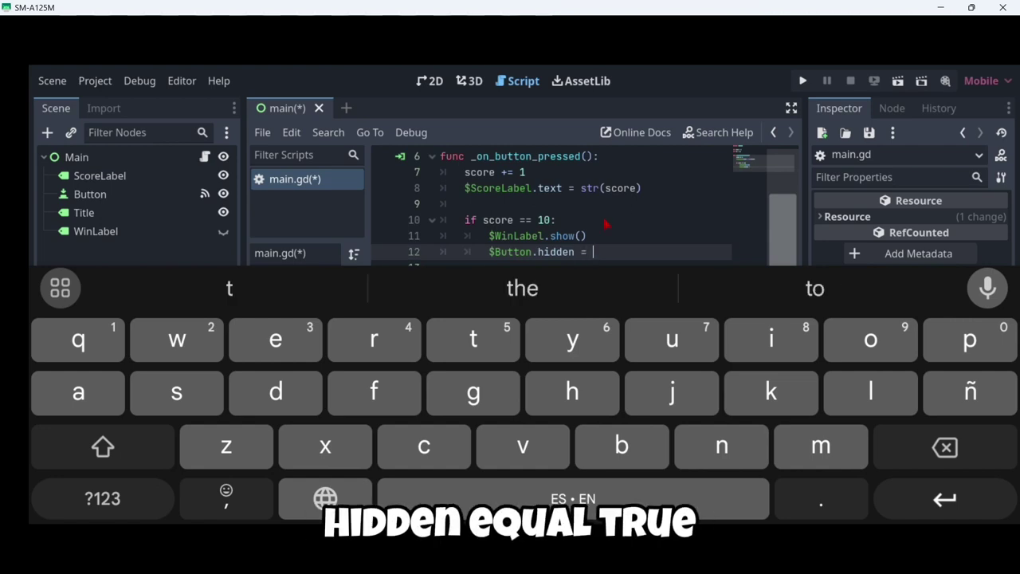
{"action": "type", "text": "true"}
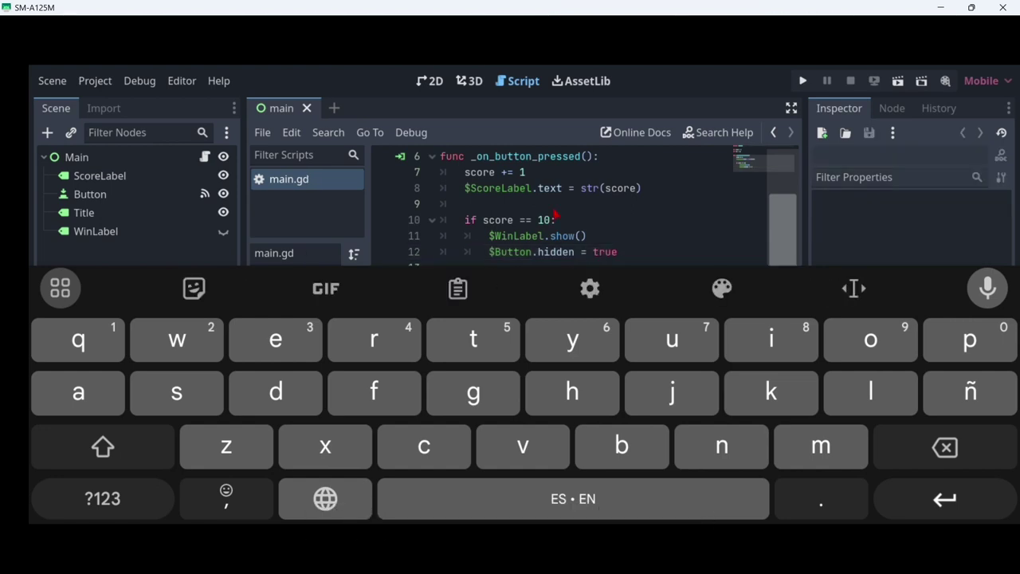
Step: Replace 10 with the aim variable in the line 10 condition and change line 12 to $Button.hide()
{"action": "left_click", "coordinate": [542, 223]}
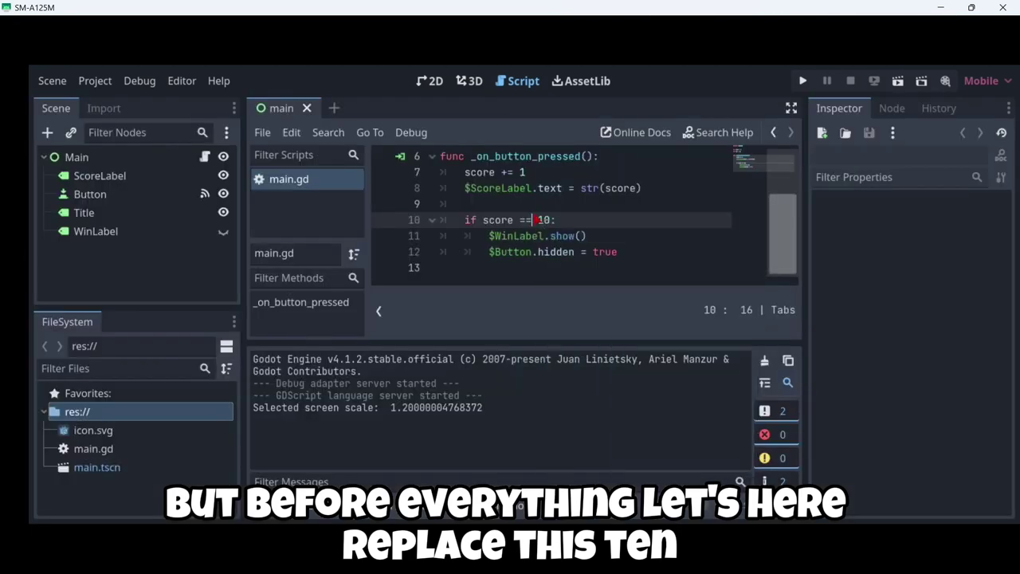
{"action": "left_click", "coordinate": [549, 220]}
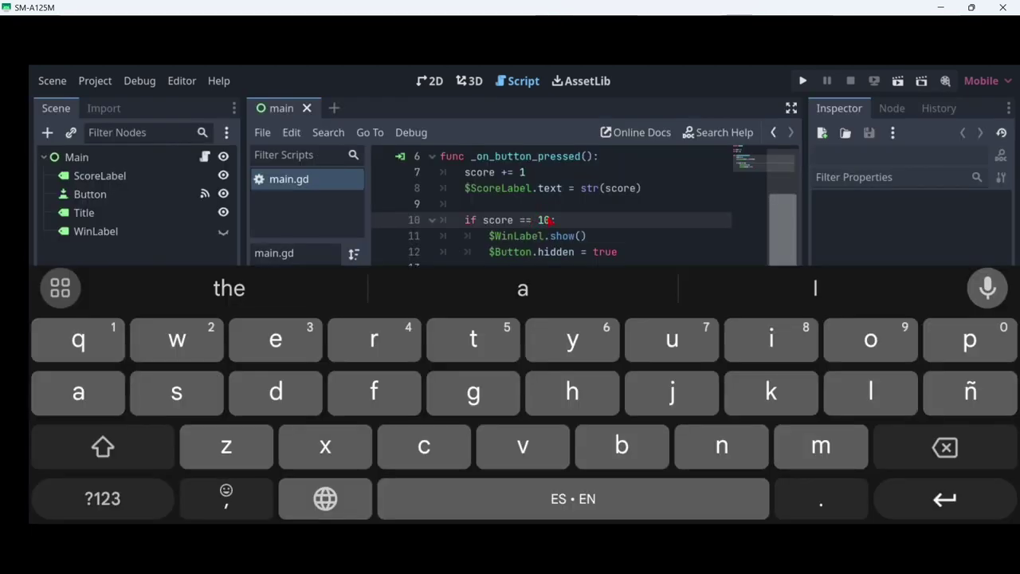
{"action": "key", "text": "BackSpace"}
{"action": "key", "text": "BackSpace"}
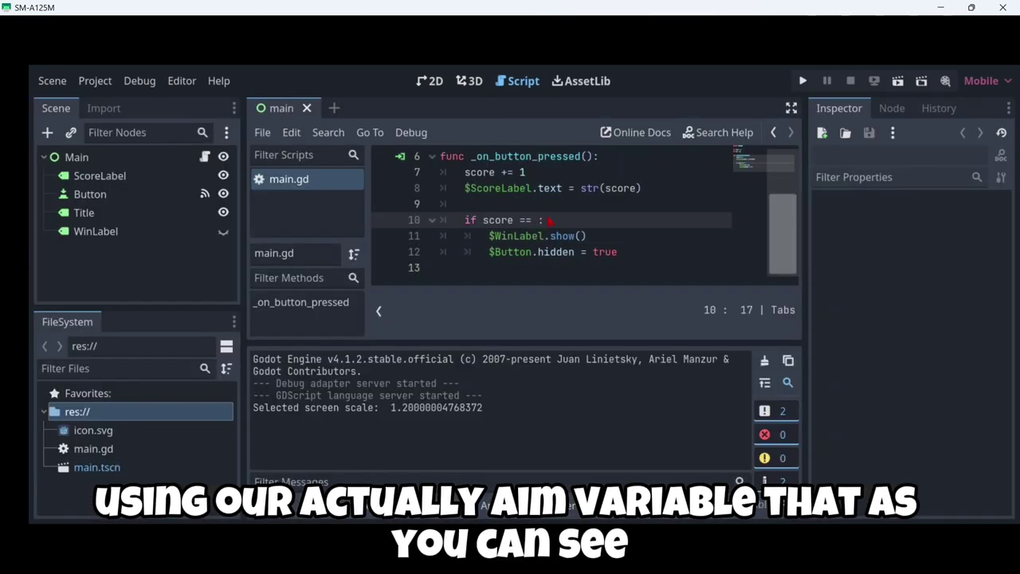
{"action": "left_click", "coordinate": [548, 220]}
{"action": "type", "text": "aim"}
{"action": "scroll", "coordinate": [549, 221], "scroll_direction": "up", "scroll_amount": 3}
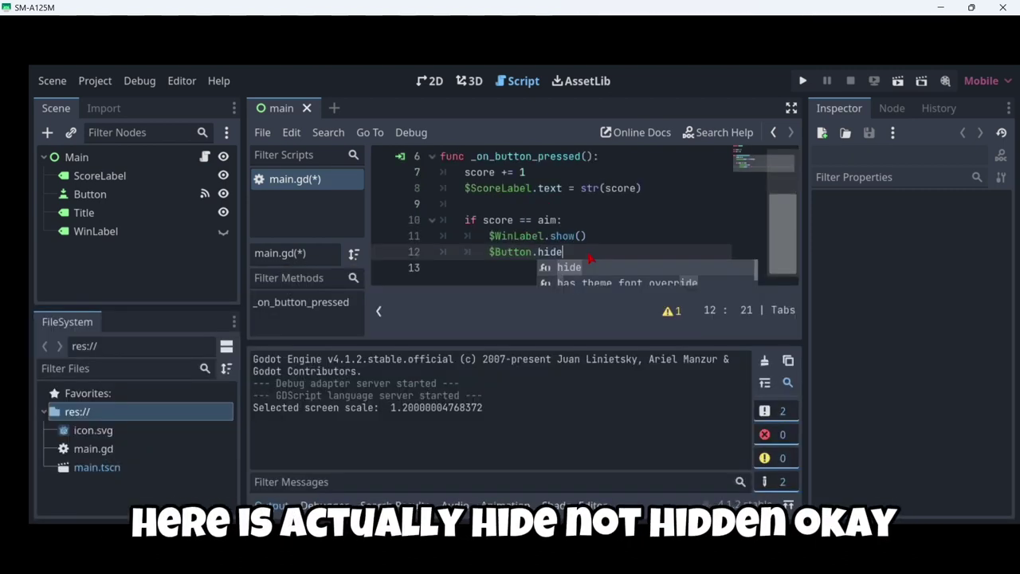
{"action": "key", "text": "Return"}
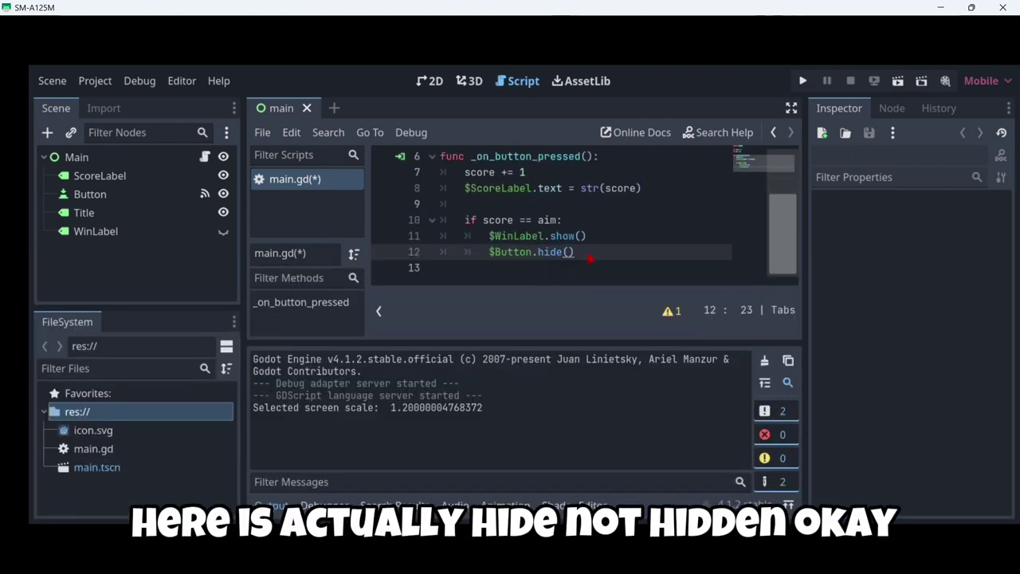
Step: Run the game and test the 1+ button until the score reaches the aim of 10
{"action": "left_click", "coordinate": [802, 80]}
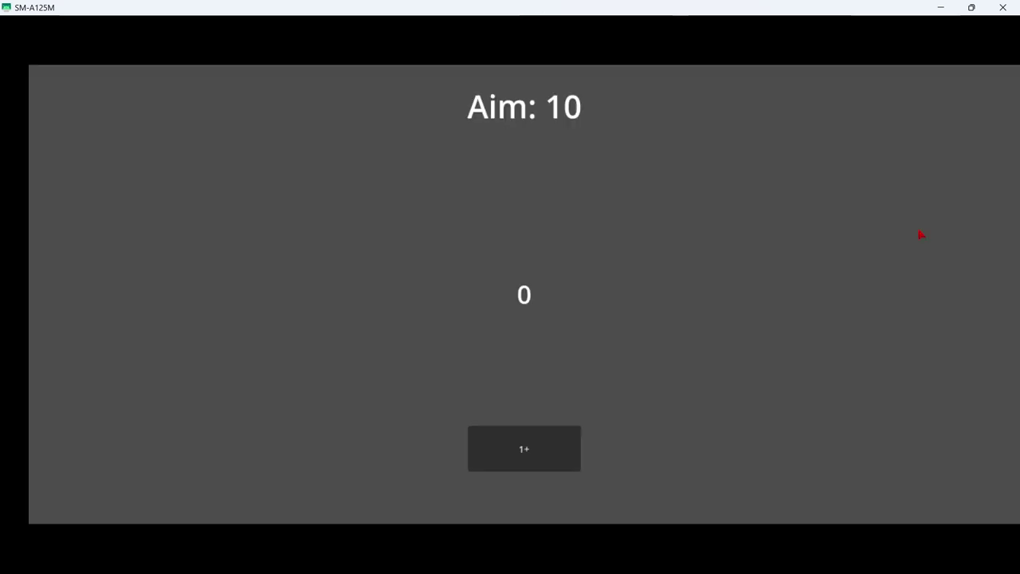
{"action": "left_click", "coordinate": [505, 434]}
{"action": "left_click", "coordinate": [505, 435]}
{"action": "left_click", "coordinate": [505, 435]}
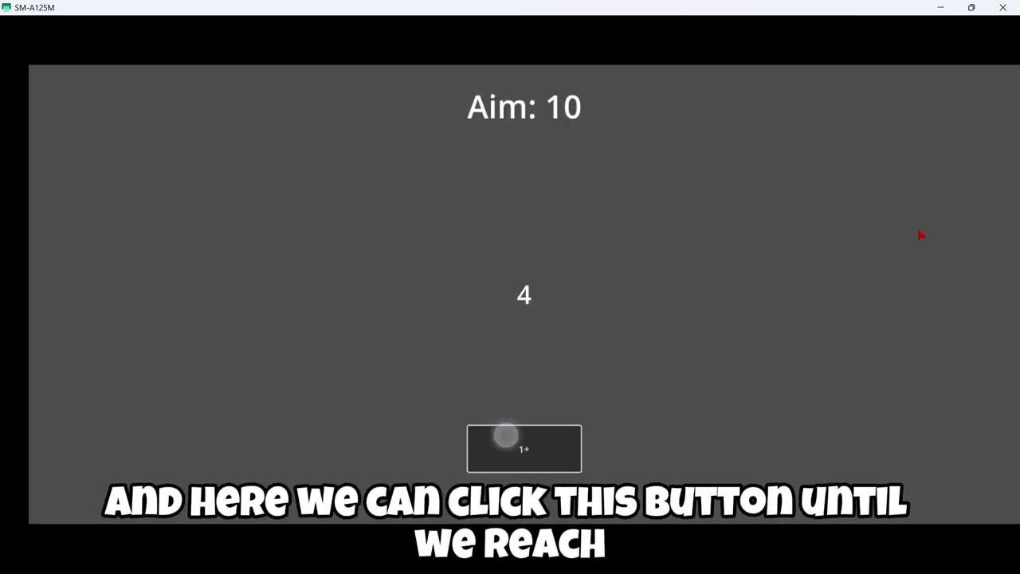
{"action": "left_click", "coordinate": [524, 448]}
{"action": "left_click", "coordinate": [523, 448]}
{"action": "left_click", "coordinate": [524, 448]}
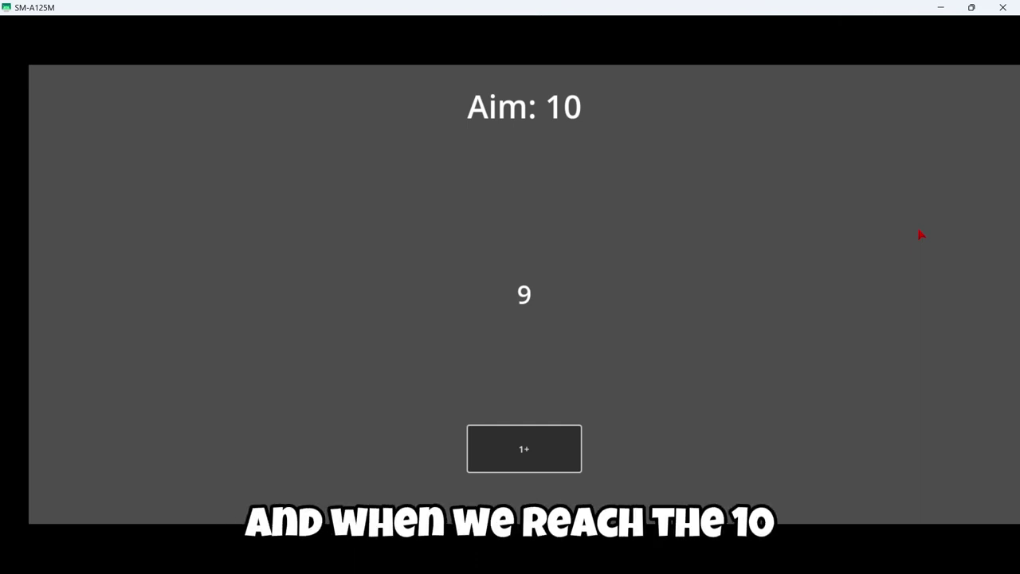
{"action": "left_click", "coordinate": [510, 451]}
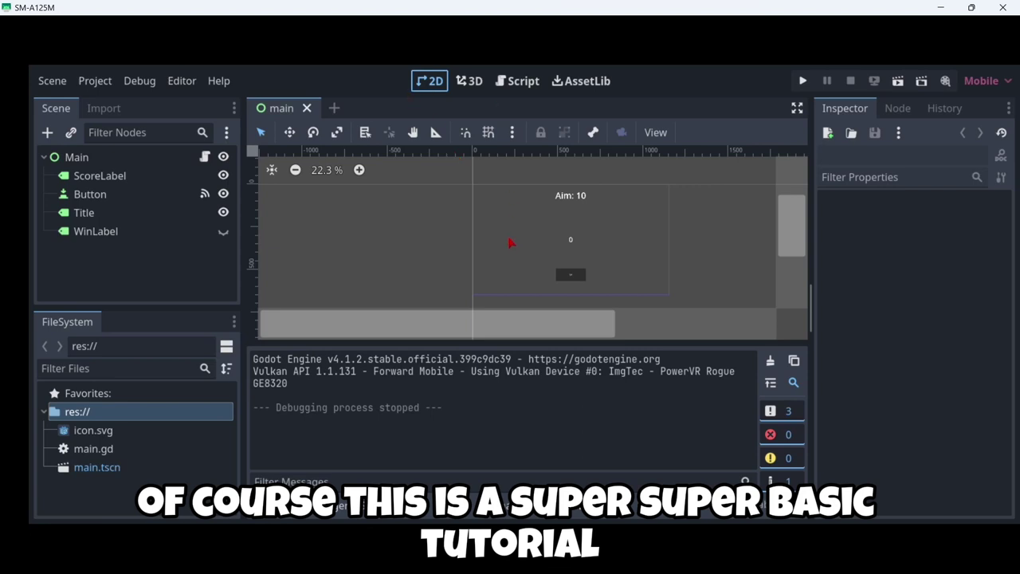
Step: Examine the score and aim variable declarations at the start of main.gd
{"action": "scroll", "coordinate": [568, 267], "scroll_direction": "up", "scroll_amount": 1}
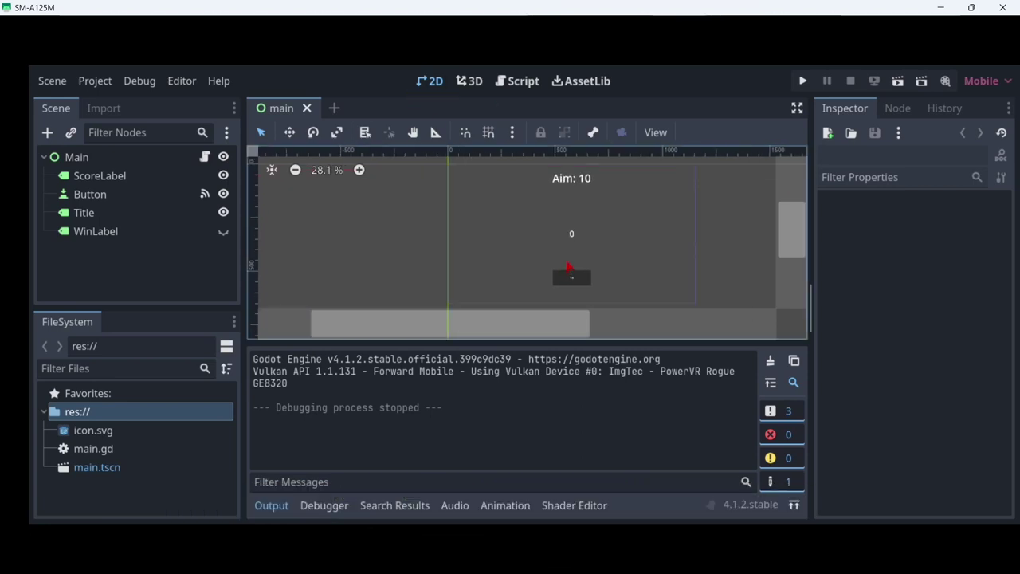
{"action": "left_click", "coordinate": [517, 80]}
{"action": "left_click", "coordinate": [540, 202]}
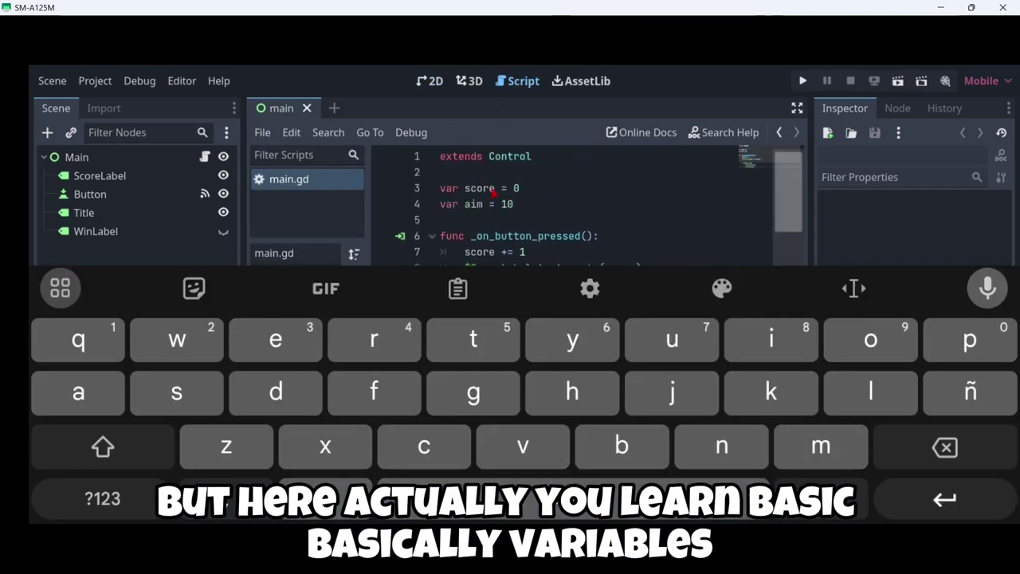
{"action": "left_click_drag", "start_coordinate": [526, 204], "coordinate": [449, 189]}
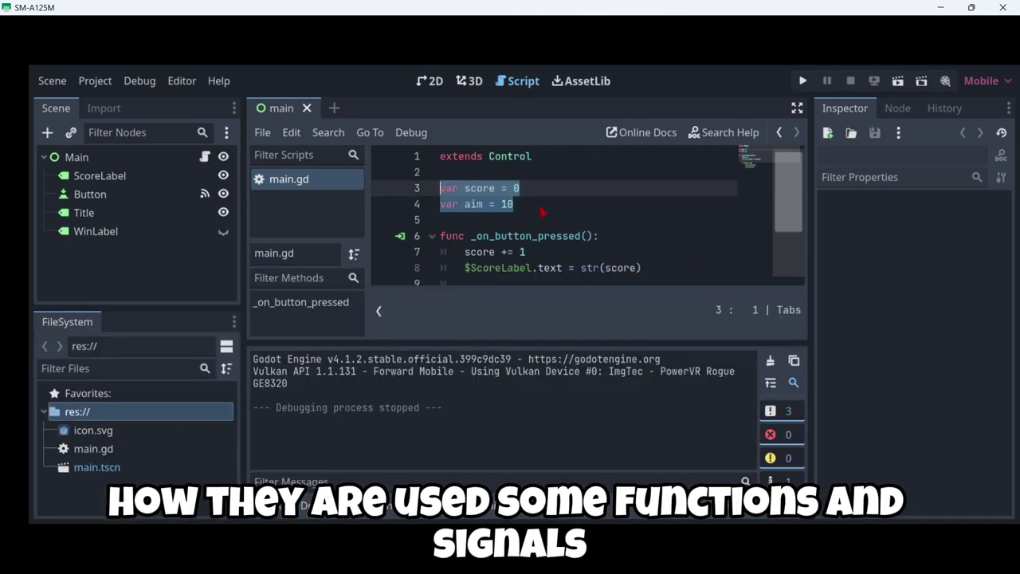
{"action": "left_click", "coordinate": [541, 211]}
{"action": "scroll", "coordinate": [541, 210], "scroll_direction": "down", "scroll_amount": 1}
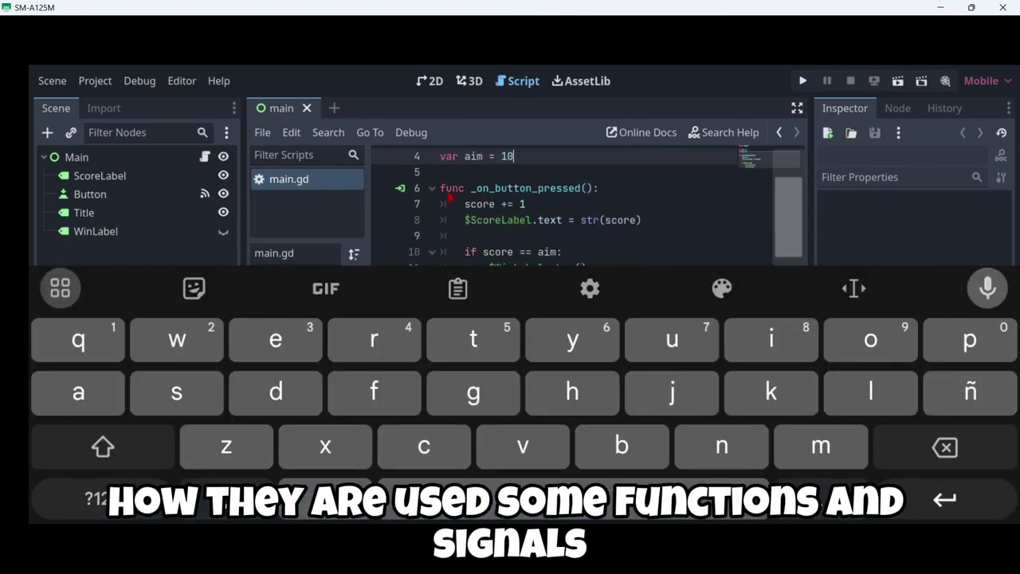
Step: Examine the Button node's signals, including the pressed() connection to the script
{"action": "left_click", "coordinate": [148, 199]}
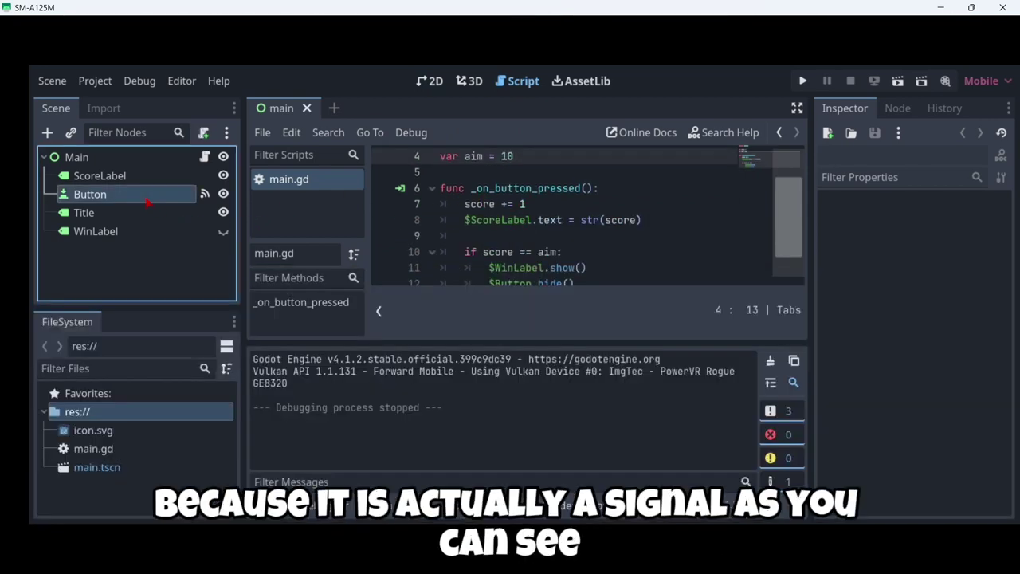
{"action": "left_click", "coordinate": [892, 110]}
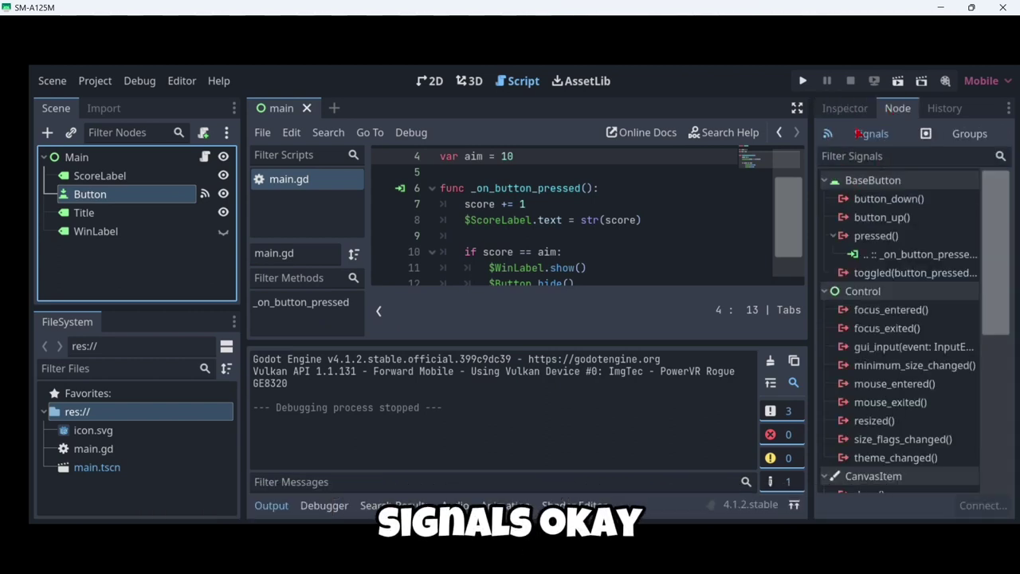
{"action": "scroll", "coordinate": [580, 216], "scroll_direction": "down", "scroll_amount": 1}
Step: Review the score condition and the str(score) conversion inside _on_button_pressed() in main.gd
{"action": "left_click", "coordinate": [581, 216]}
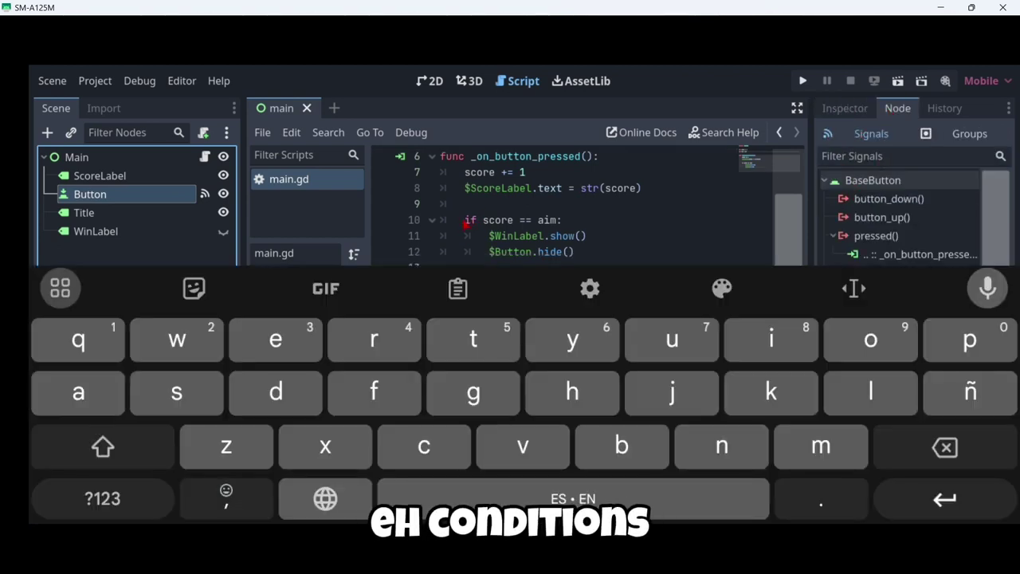
{"action": "left_click_drag", "start_coordinate": [465, 220], "coordinate": [550, 238]}
{"action": "right_click", "coordinate": [580, 226]}
{"action": "left_click", "coordinate": [580, 252]}
{"action": "right_click", "coordinate": [708, 229]}
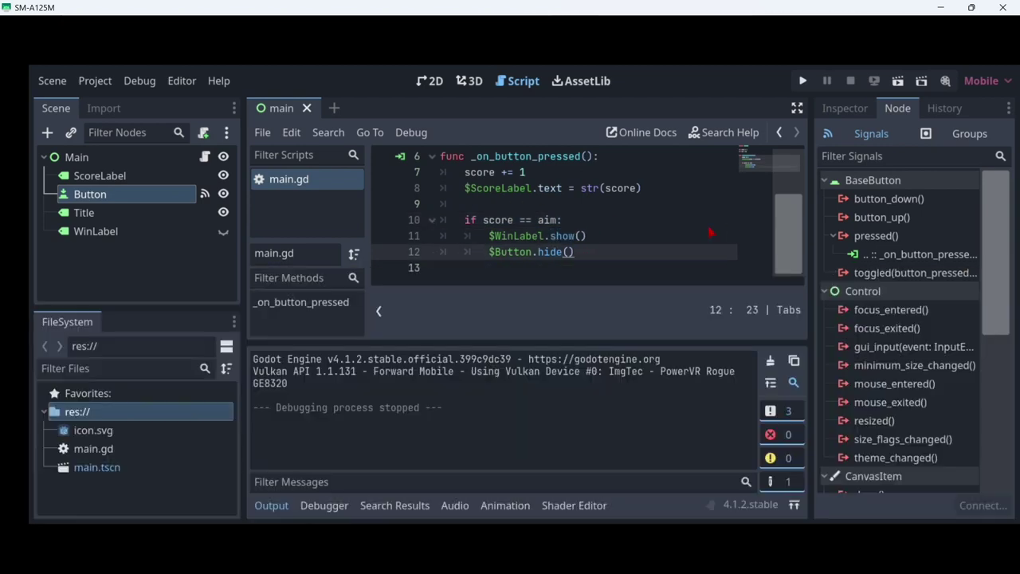
{"action": "scroll", "coordinate": [598, 227], "scroll_direction": "up", "scroll_amount": 2}
{"action": "scroll", "coordinate": [473, 183], "scroll_direction": "down", "scroll_amount": 1}
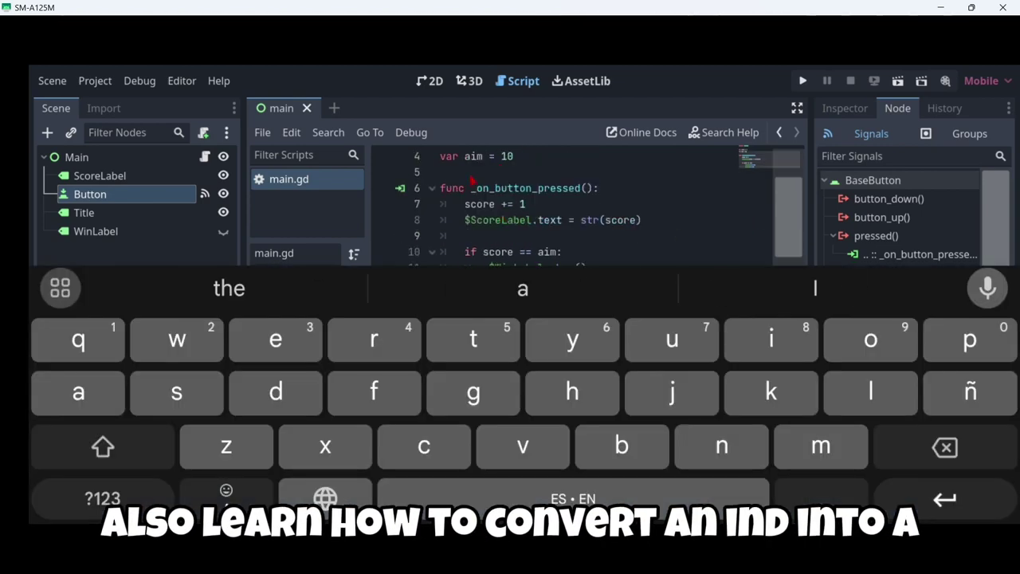
{"action": "scroll", "coordinate": [514, 192], "scroll_direction": "up", "scroll_amount": 1}
{"action": "scroll", "coordinate": [516, 204], "scroll_direction": "down", "scroll_amount": 1}
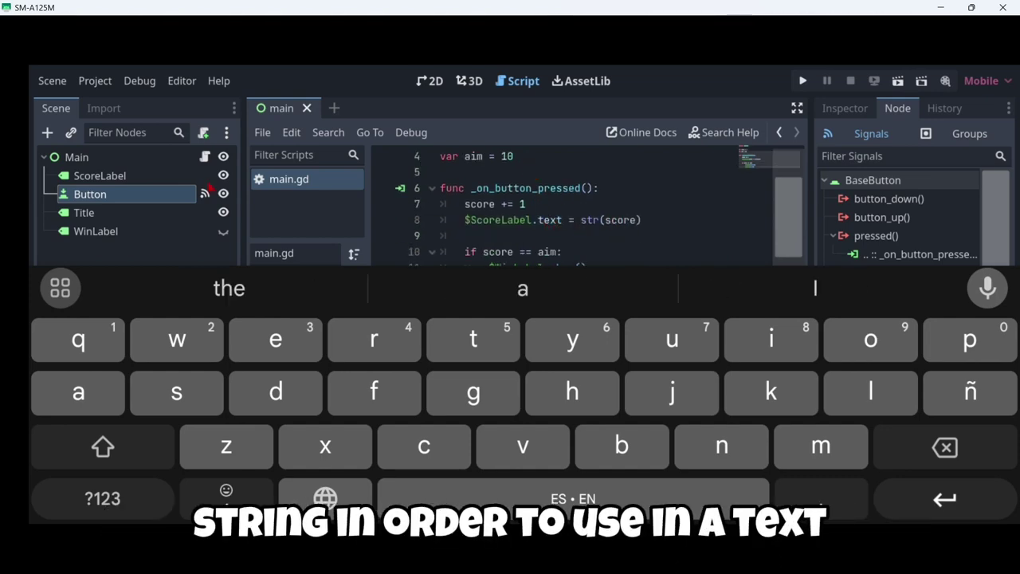
{"action": "right_click", "coordinate": [119, 167]}
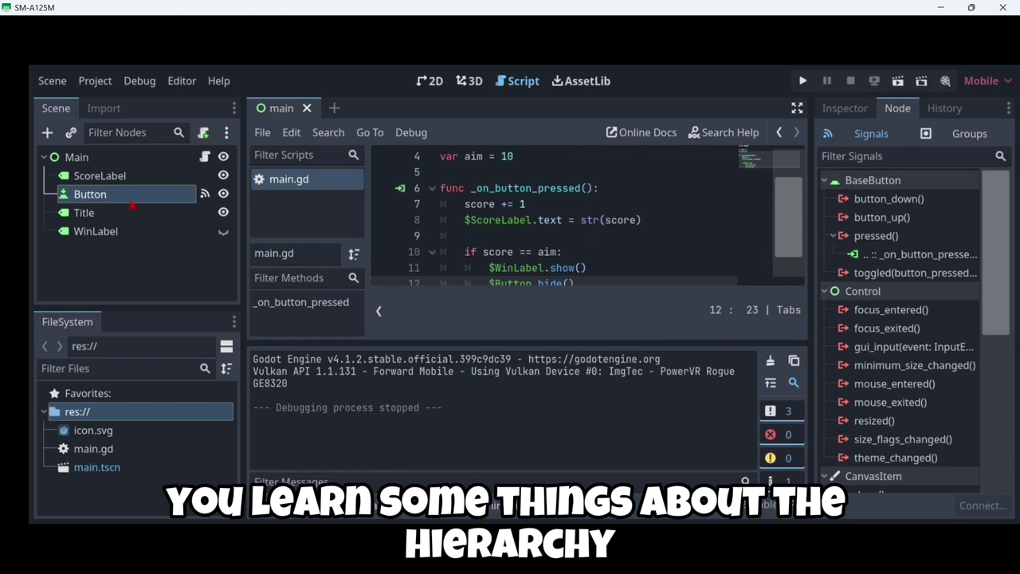
{"action": "key", "text": "Up"}
{"action": "key", "text": "Up"}
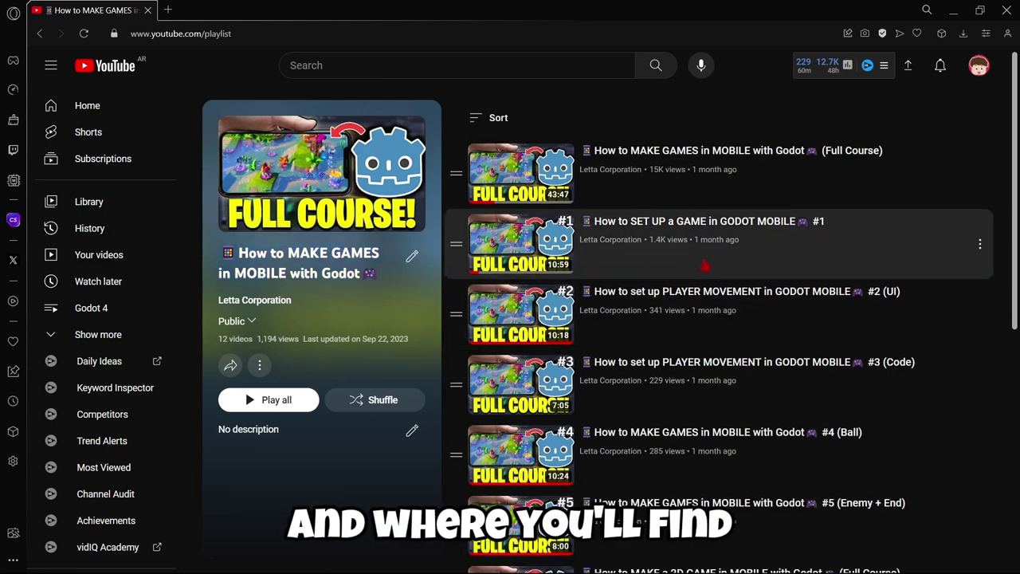
Step: Browse the YouTube playlist "How to MAKE GAMES in MOBILE with Godot", examining its two Full Course videos
{"action": "scroll", "coordinate": [707, 268], "scroll_direction": "down", "scroll_amount": 5}
{"action": "scroll", "coordinate": [717, 274], "scroll_direction": "up", "scroll_amount": 1}
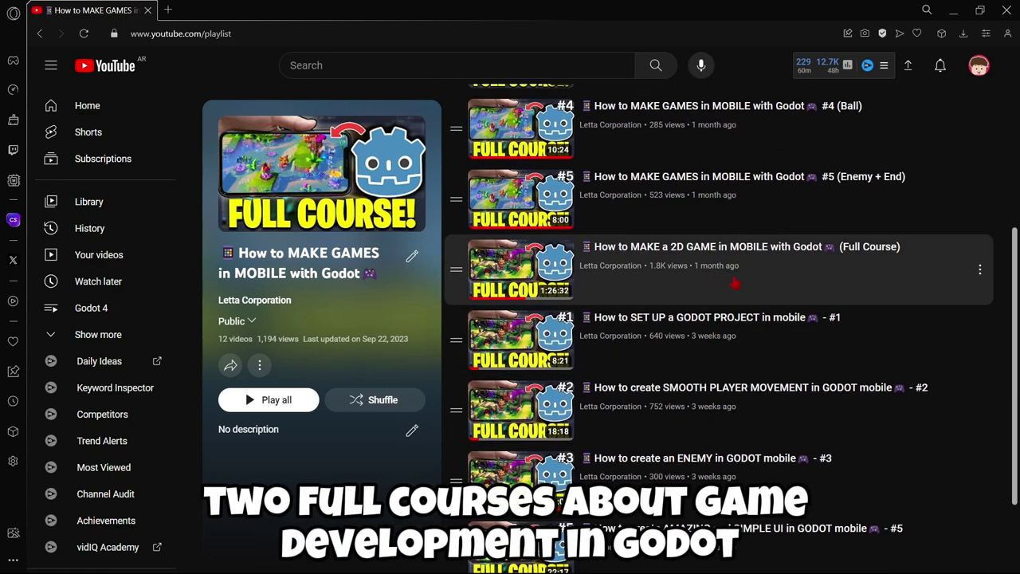
{"action": "scroll", "coordinate": [731, 446], "scroll_direction": "down", "scroll_amount": 2}
{"action": "scroll", "coordinate": [731, 460], "scroll_direction": "up", "scroll_amount": 2}
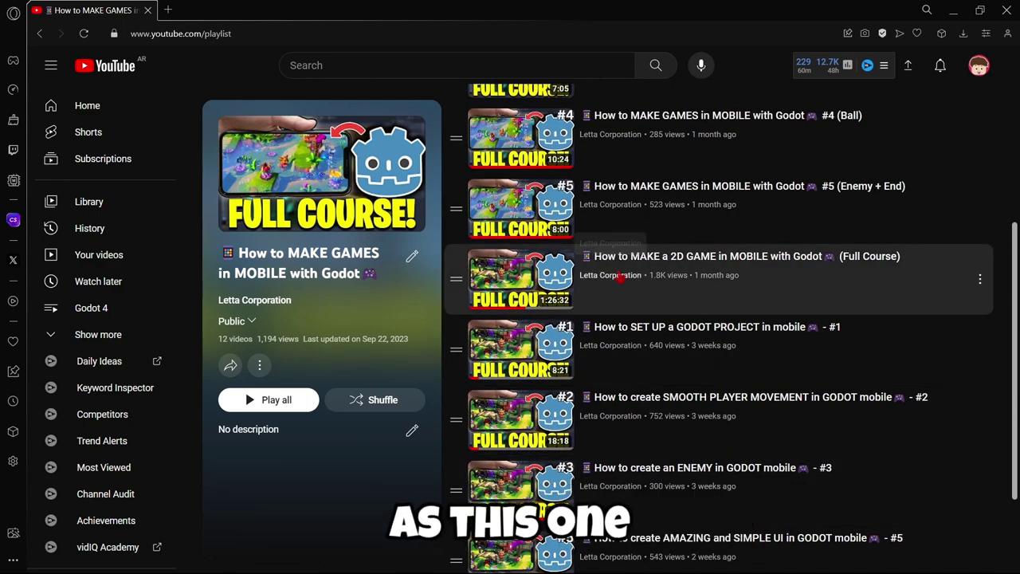
{"action": "left_click_drag", "start_coordinate": [594, 257], "coordinate": [906, 256]}
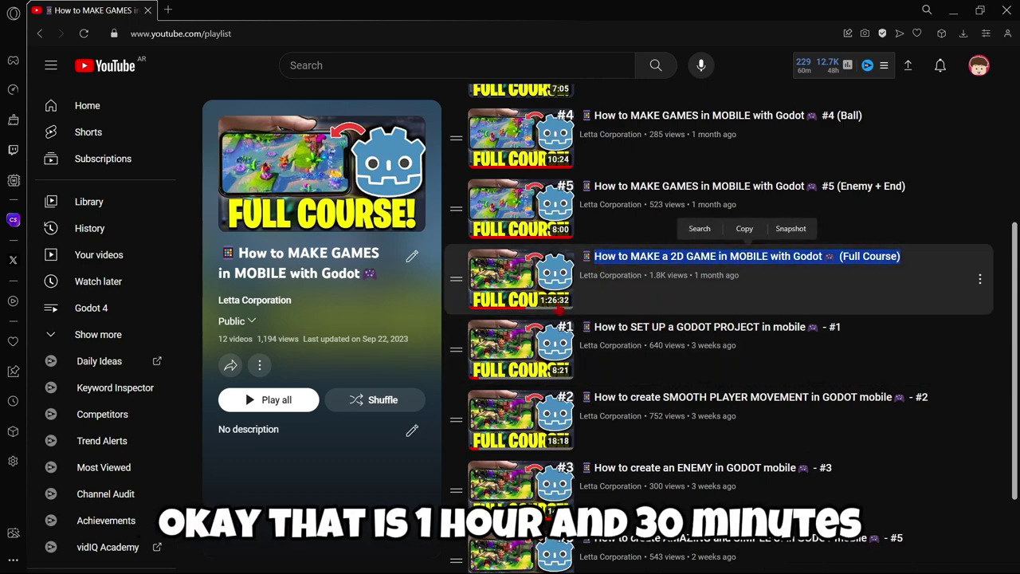
{"action": "scroll", "coordinate": [690, 323], "scroll_direction": "up", "scroll_amount": 5}
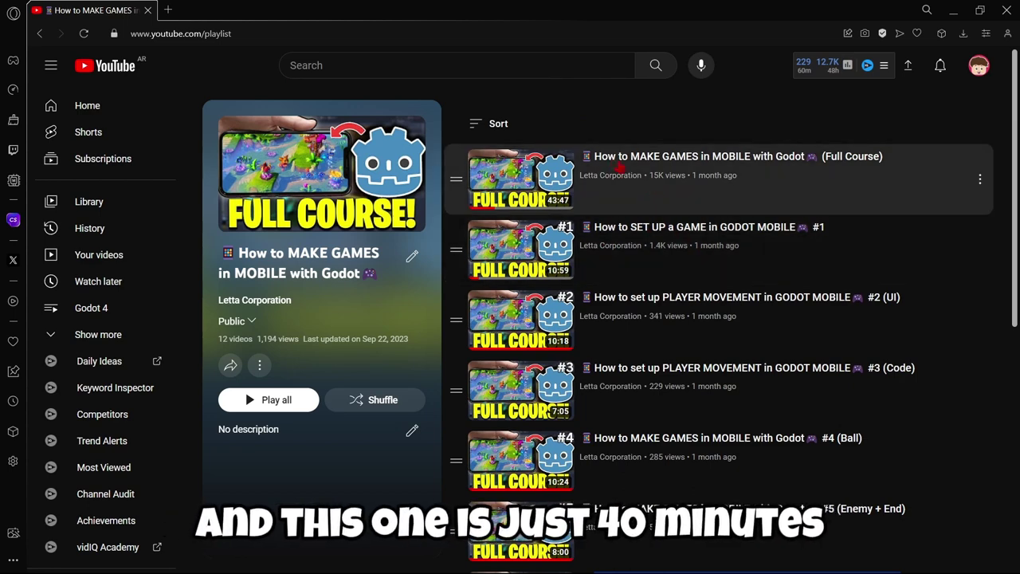
{"action": "left_click_drag", "start_coordinate": [633, 167], "coordinate": [892, 160]}
{"action": "scroll", "coordinate": [644, 255], "scroll_direction": "down", "scroll_amount": 4}
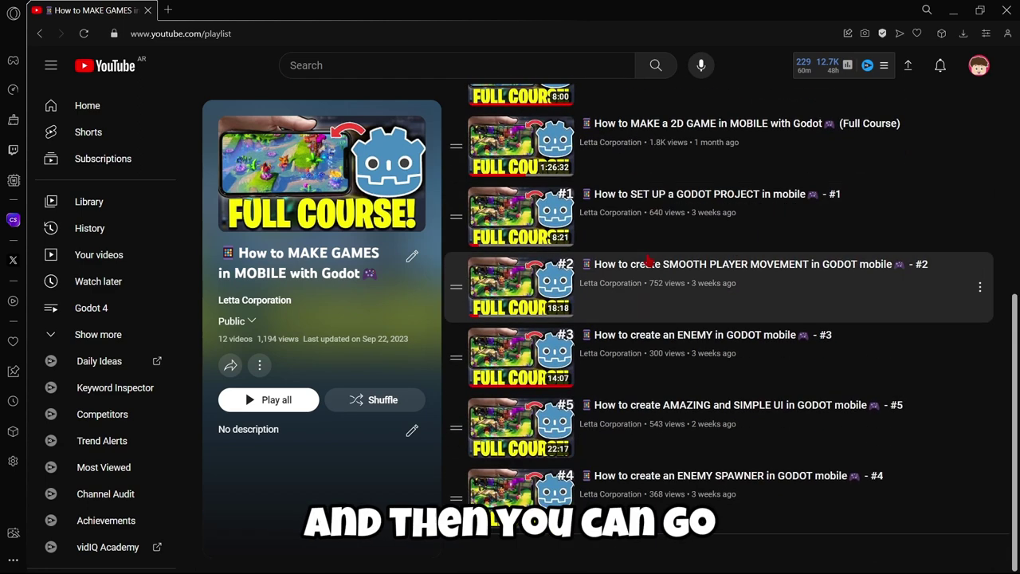
{"action": "left_click_drag", "start_coordinate": [583, 256], "coordinate": [898, 262]}
{"action": "left_click", "coordinate": [340, 462]}
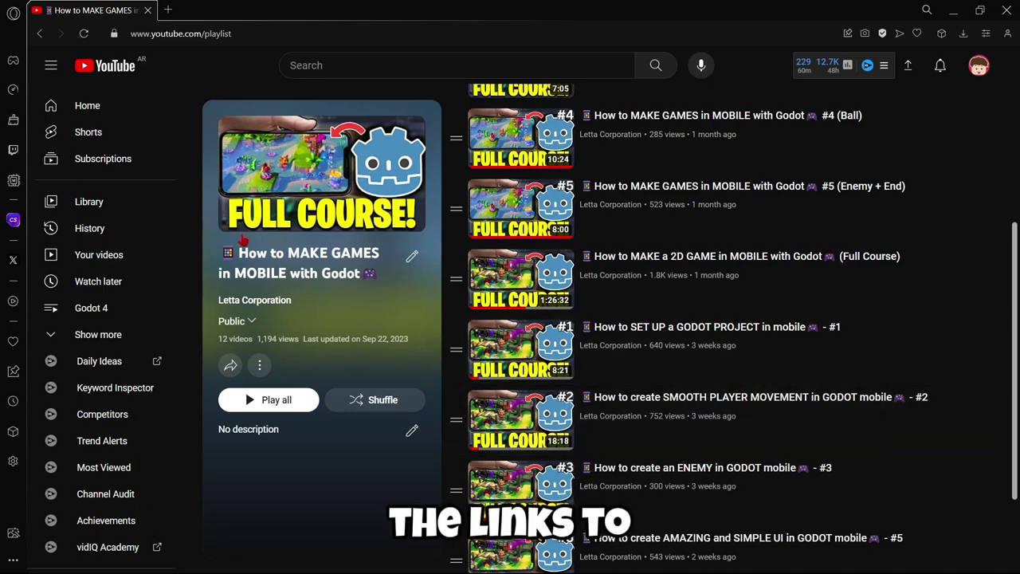
{"action": "left_click_drag", "start_coordinate": [220, 248], "coordinate": [401, 289]}
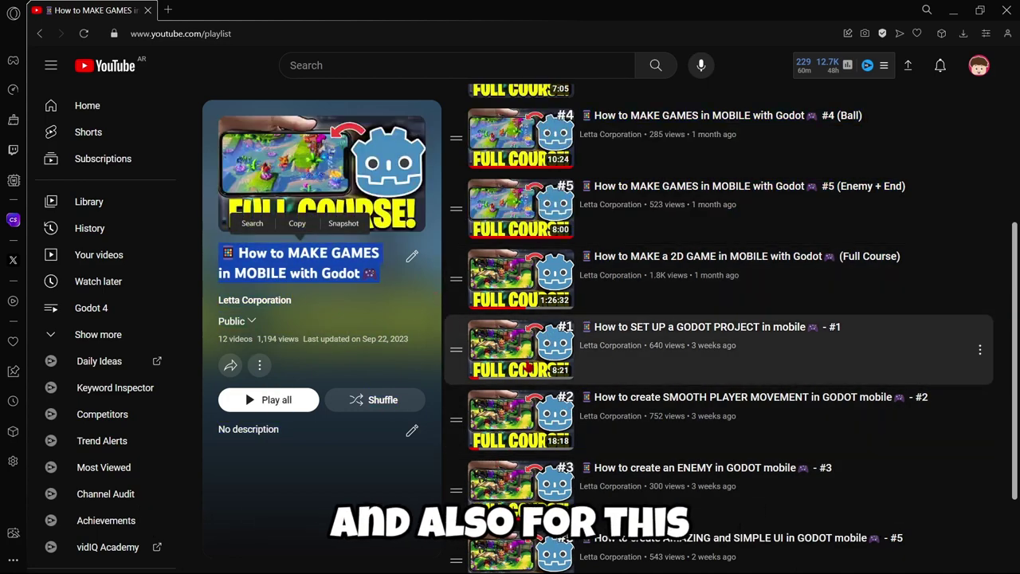
{"action": "scroll", "coordinate": [525, 278], "scroll_direction": "up", "scroll_amount": 5}
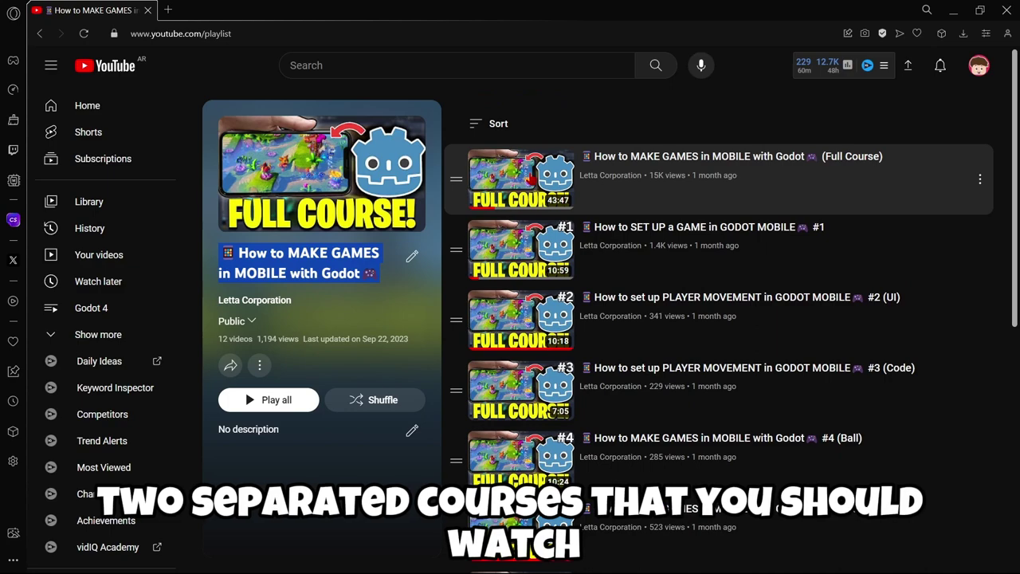